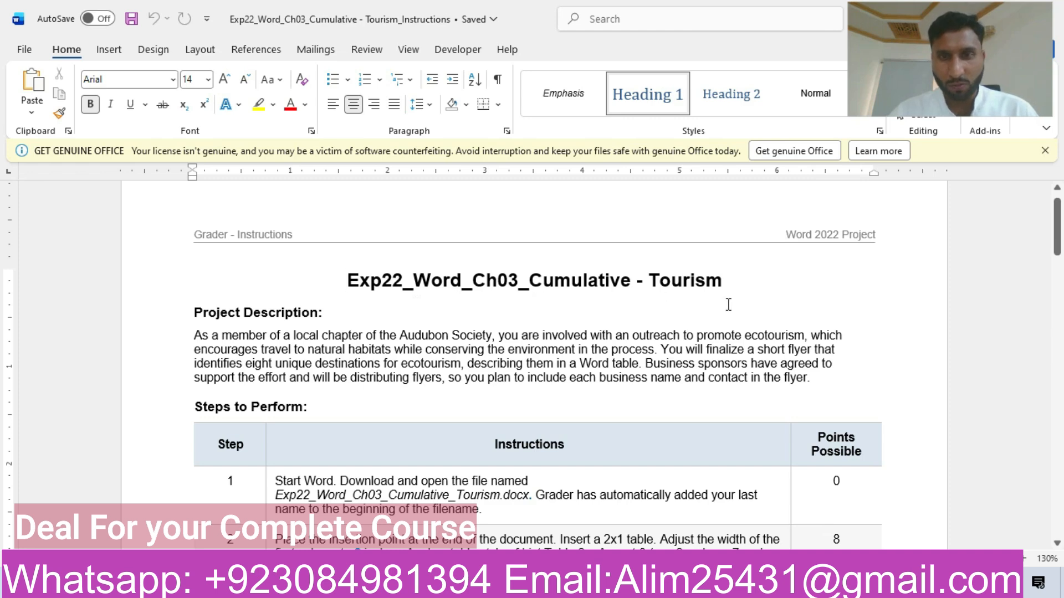
- Highlight the Project Description paragraph of the instructions document in yellow
left_click_drag(196, 339, 826, 389)
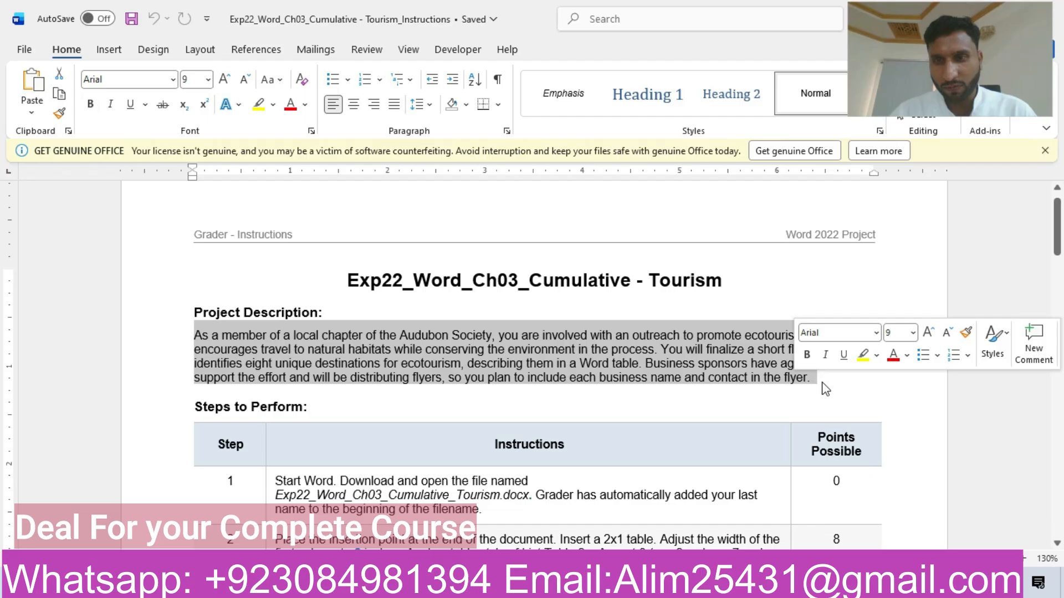
left_click(862, 355)
left_click(913, 446)
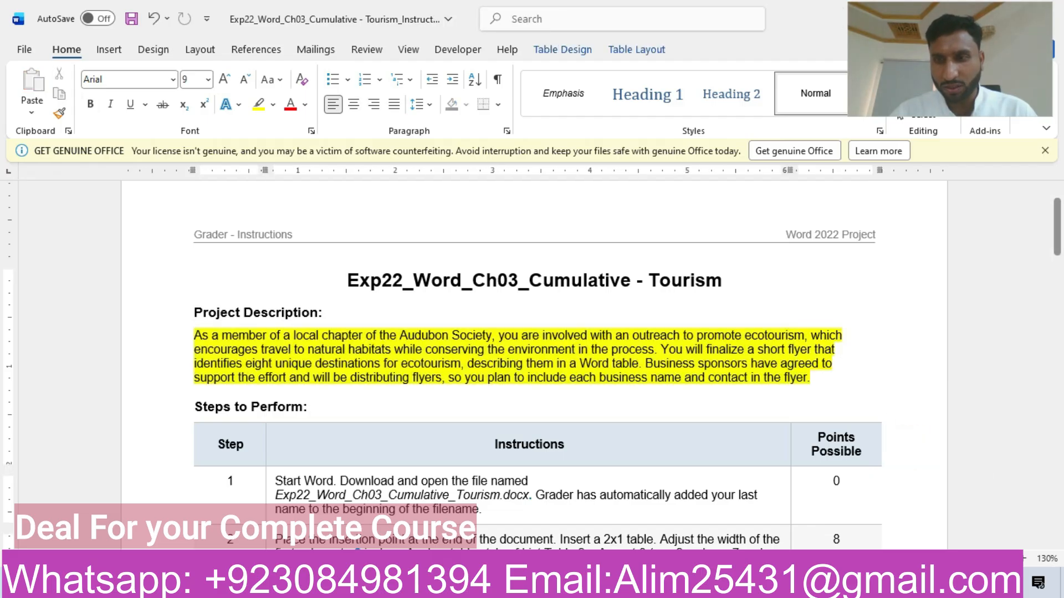
- Enlarge the instructions document to 150% and highlight the step 1 row of the instructions table in yellow
left_click(1024, 558)
left_click(1024, 559)
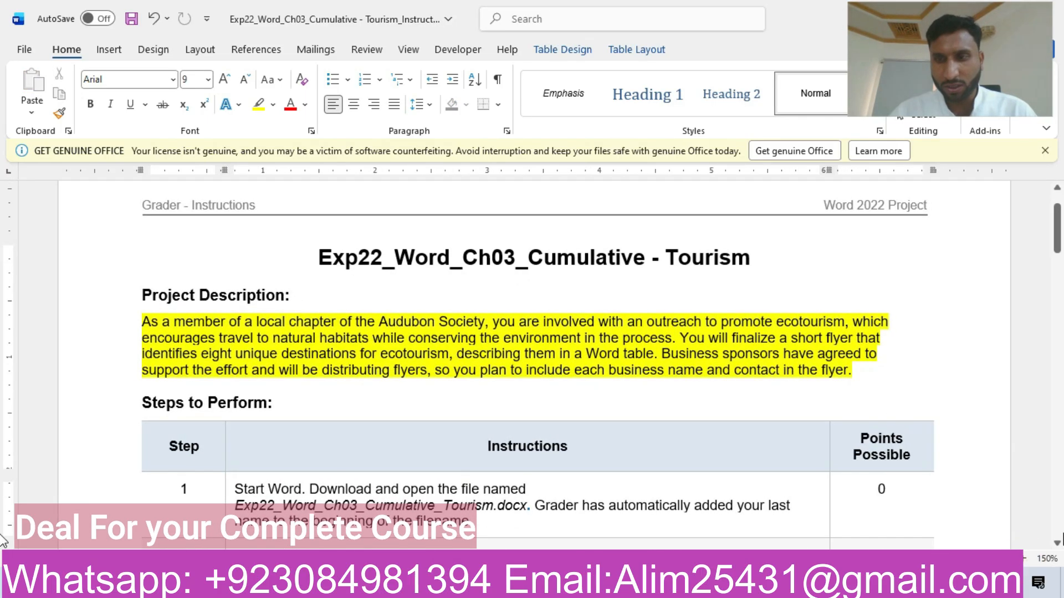
scroll(1060, 552, "down", 5)
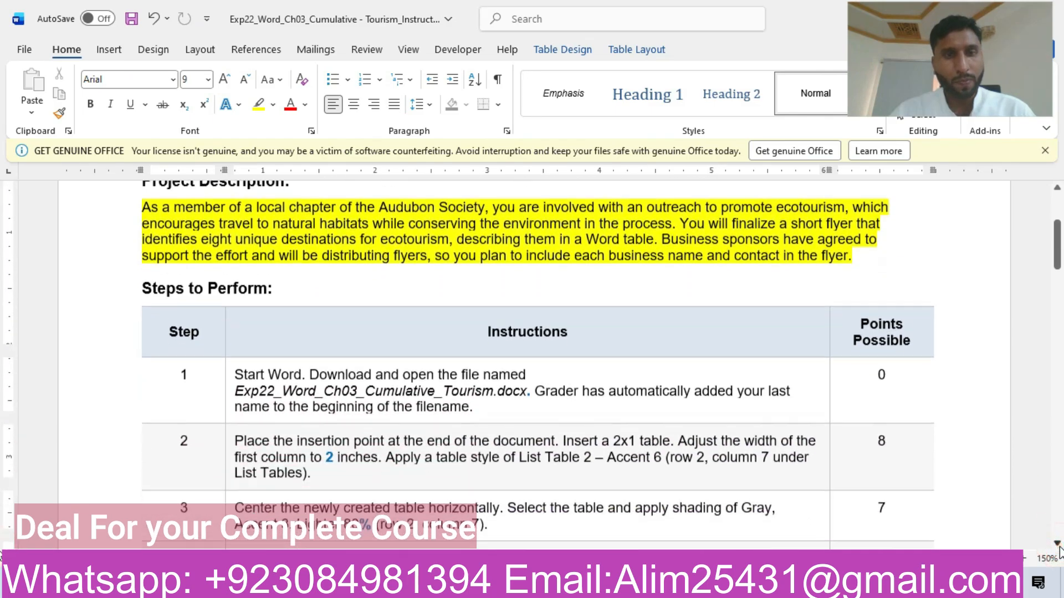
left_click(97, 277)
left_click(165, 251)
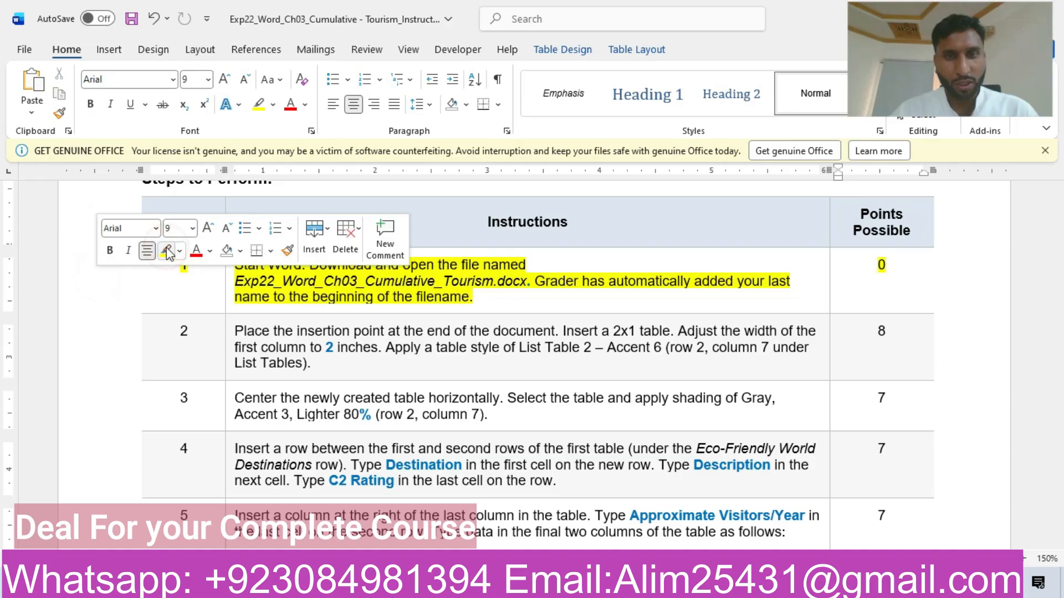
left_click(466, 284)
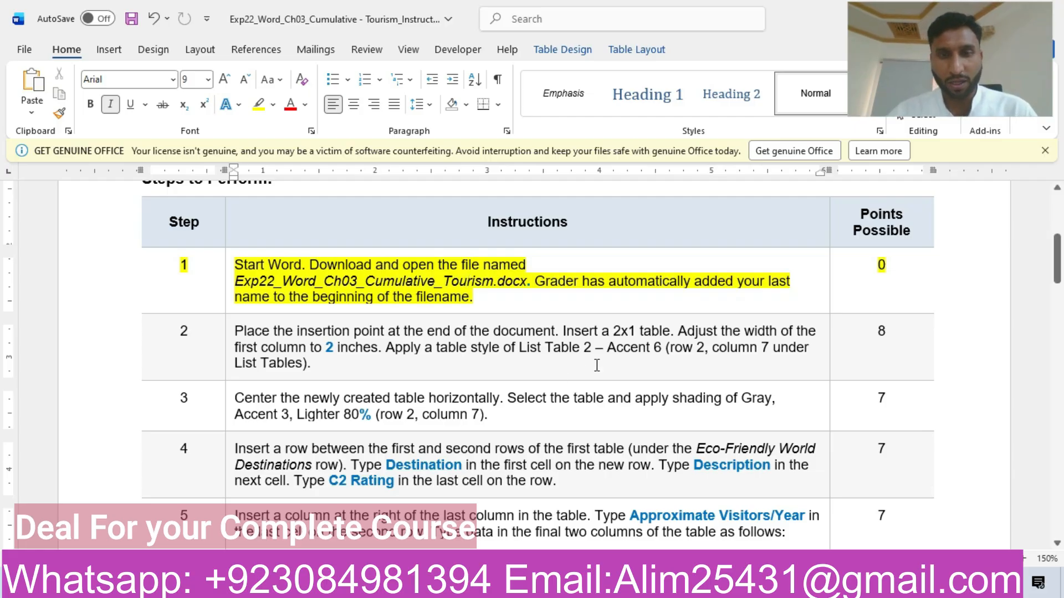
- Check the files in the assignment's ZIP archive and bring up the Exp22_Word_Ch03_Cumulative_Tourism document
left_click(422, 587)
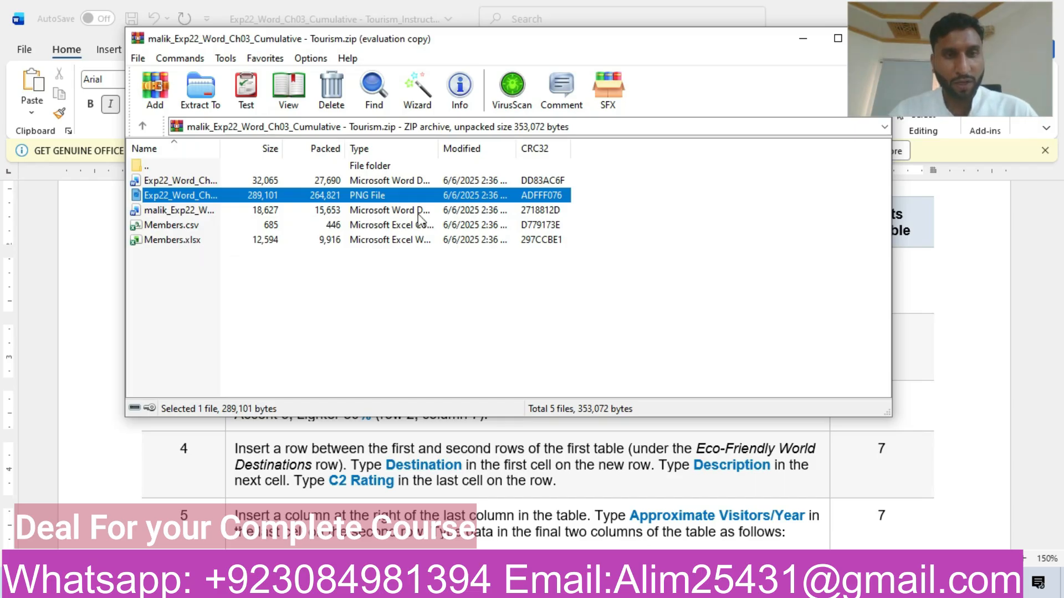
left_click(804, 37)
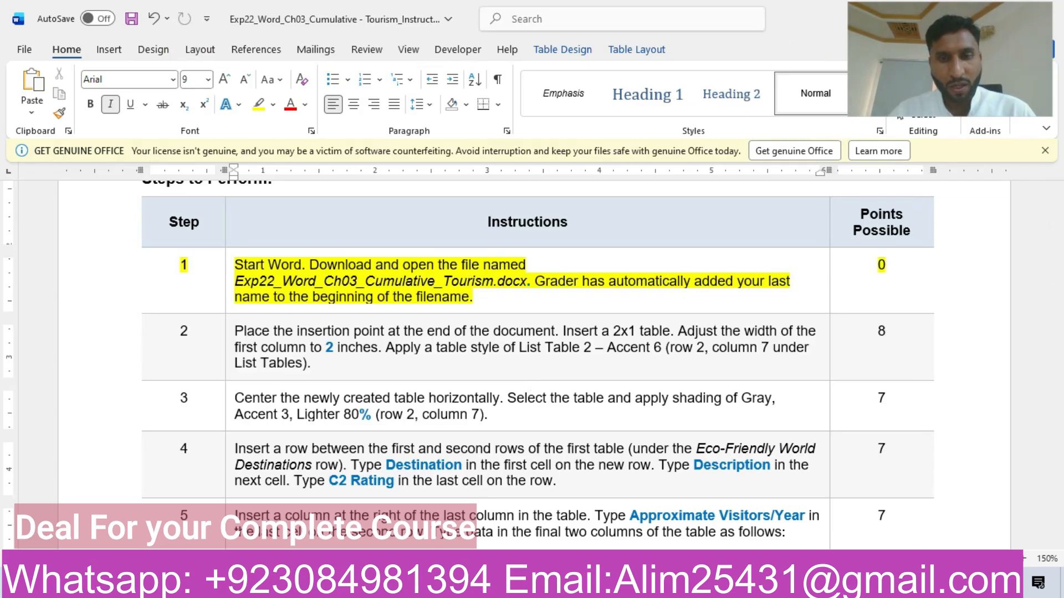
mouse_move(513, 584)
left_click(444, 493)
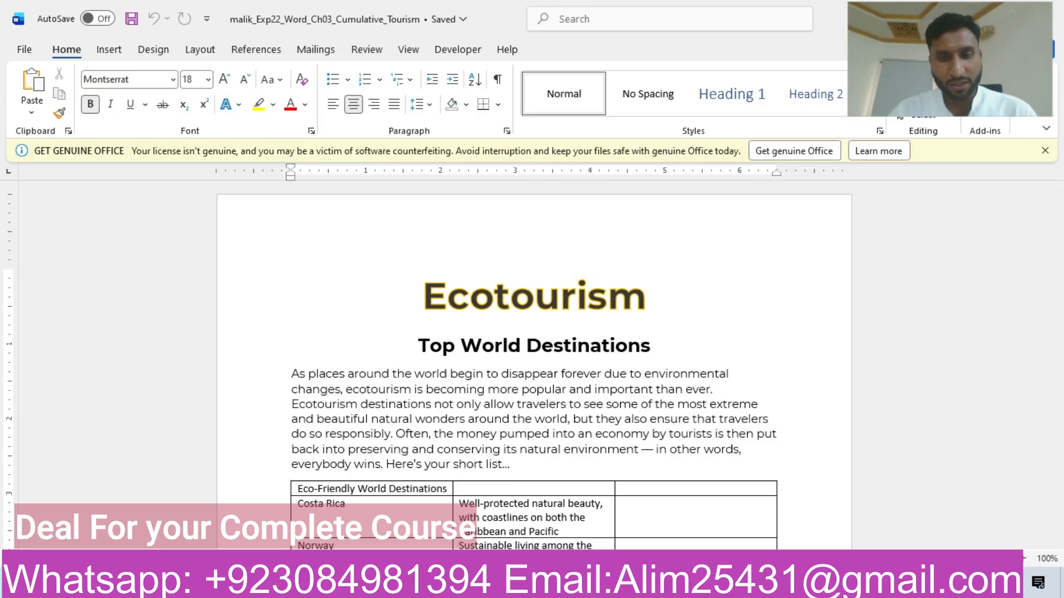
- Return to the instructions document and highlight the step 2 row of the table in yellow
left_click(598, 511)
left_click(129, 350)
left_click(202, 314)
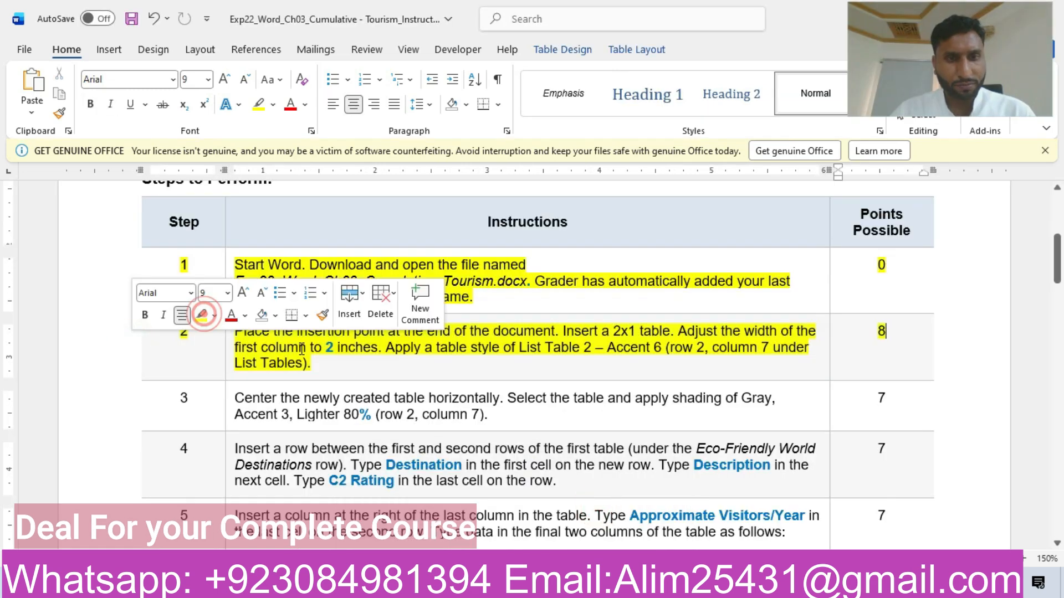
left_click(302, 349)
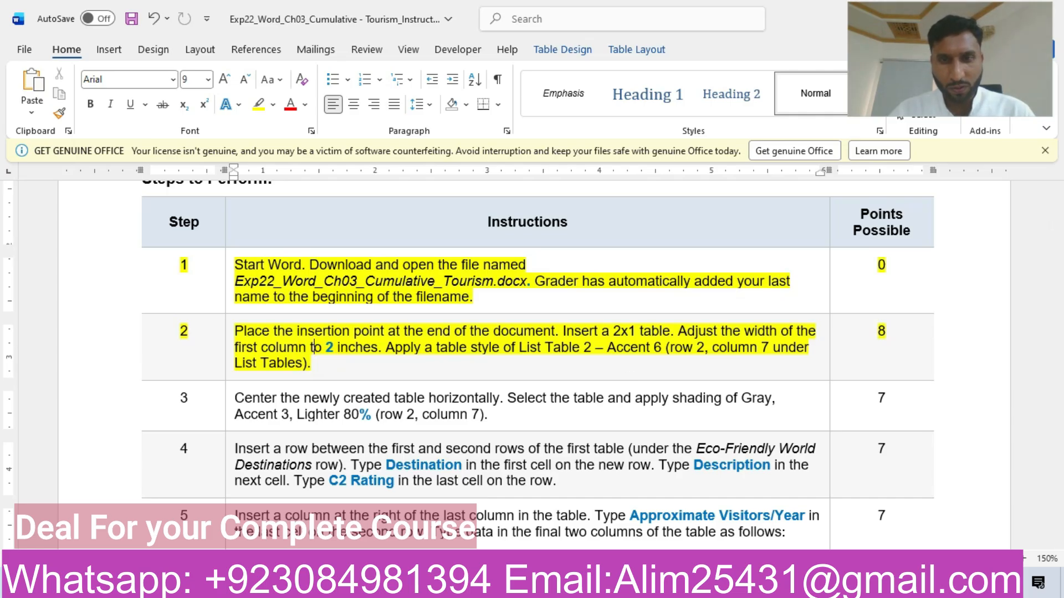
- Insert a table with two columns and one row at the end of the Tourism document, below "Thanks for Supporting Us!"
mouse_move(516, 590)
left_click(432, 570)
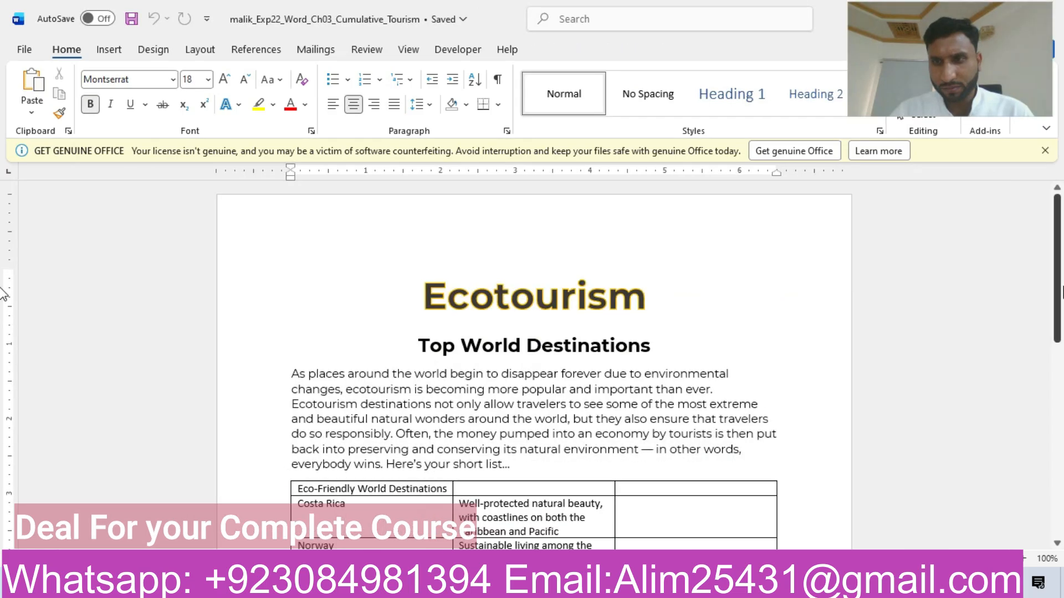
scroll(717, 511, "down", 10)
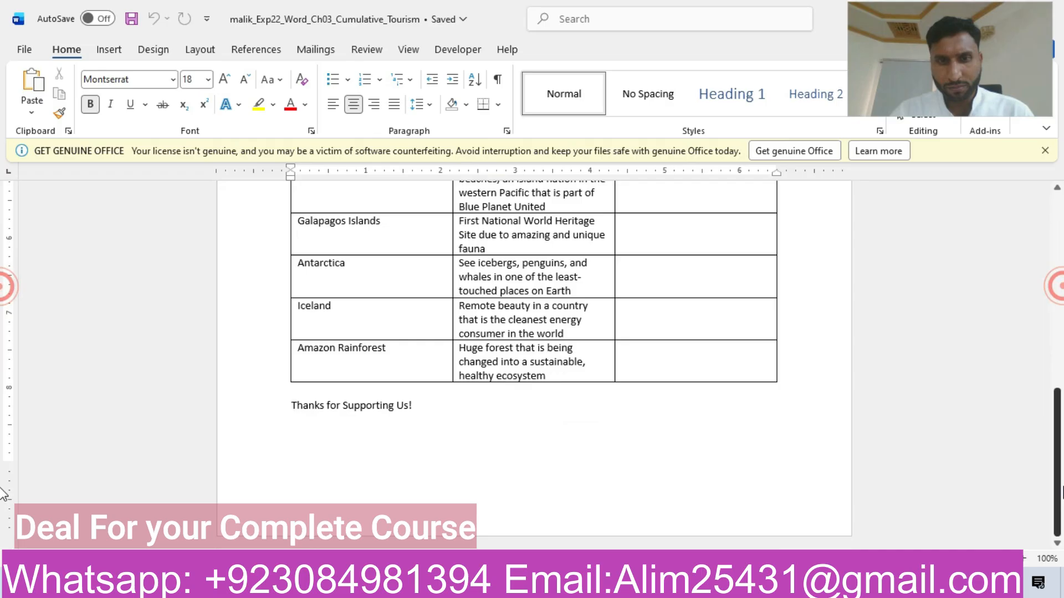
left_click(427, 410)
left_click(301, 427)
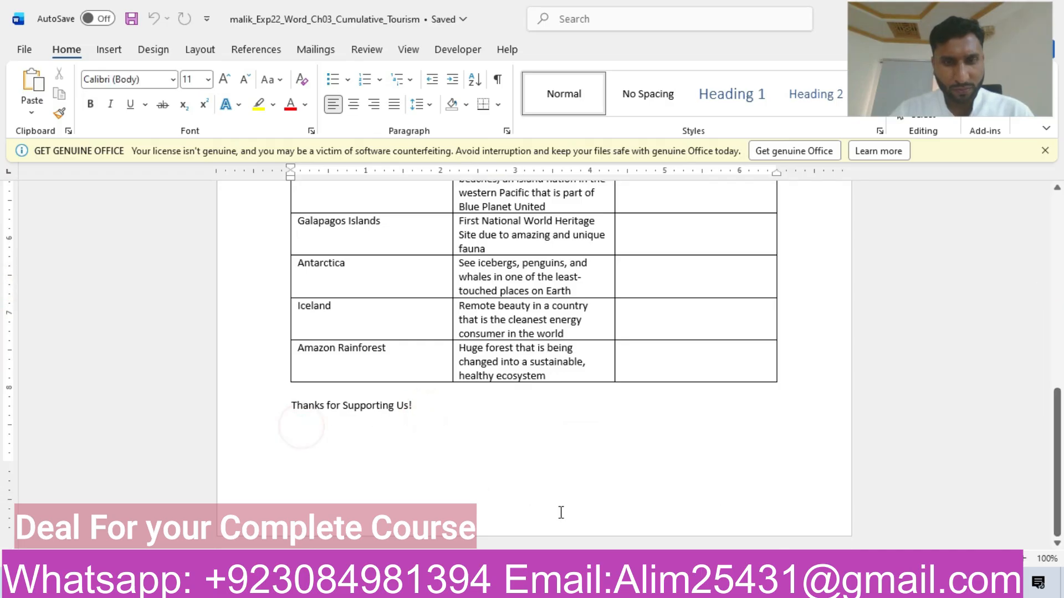
mouse_move(516, 590)
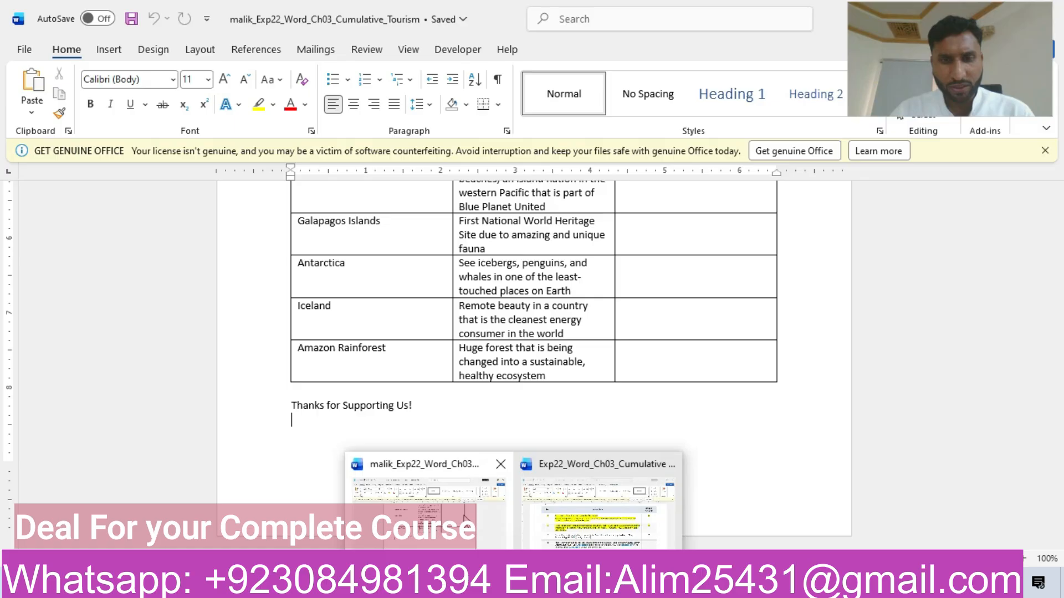
left_click(599, 513)
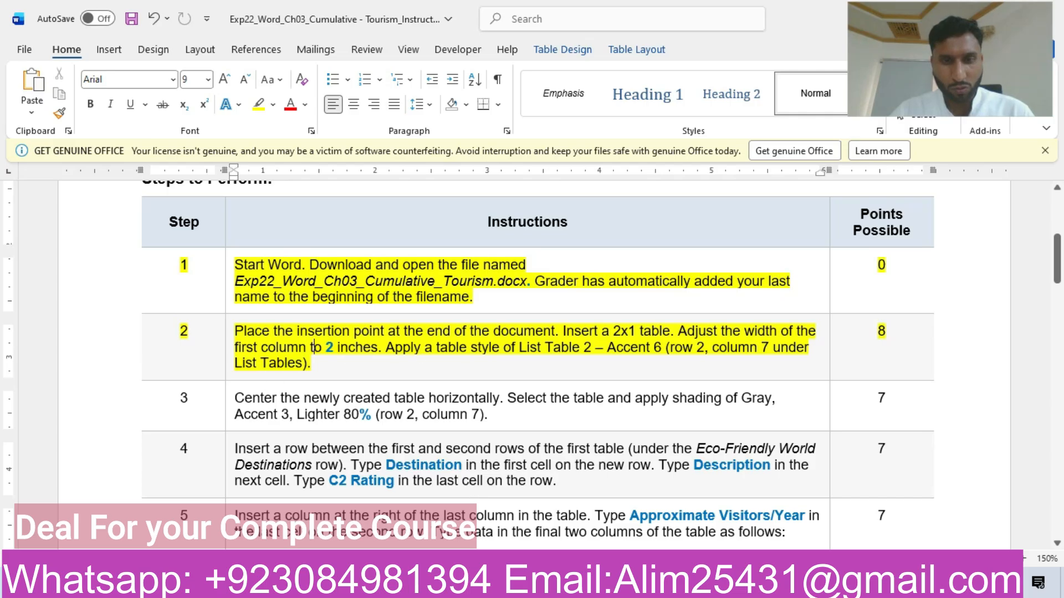
mouse_move(515, 590)
left_click(438, 508)
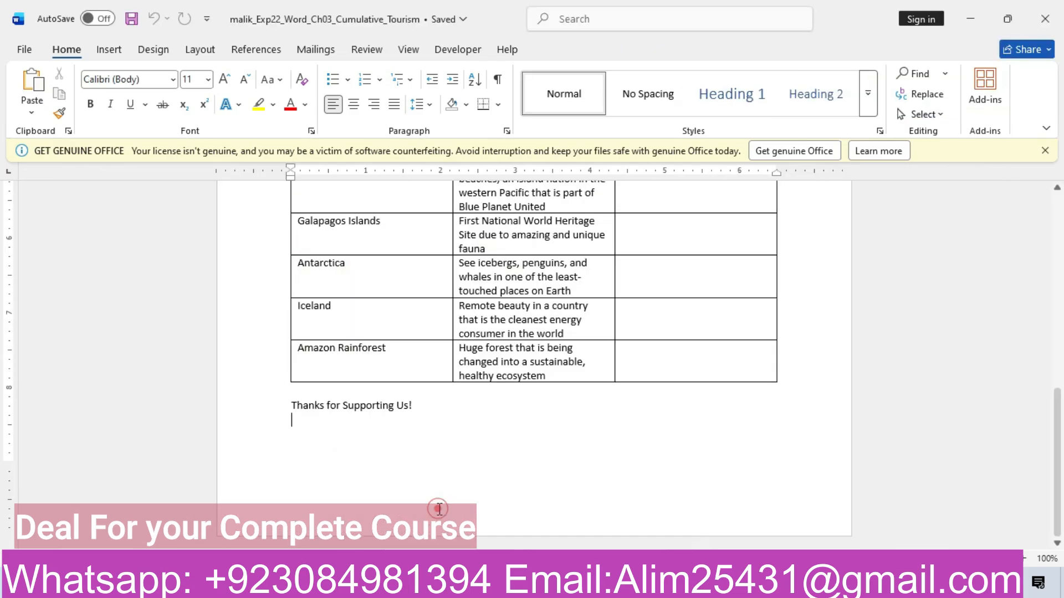
left_click(109, 49)
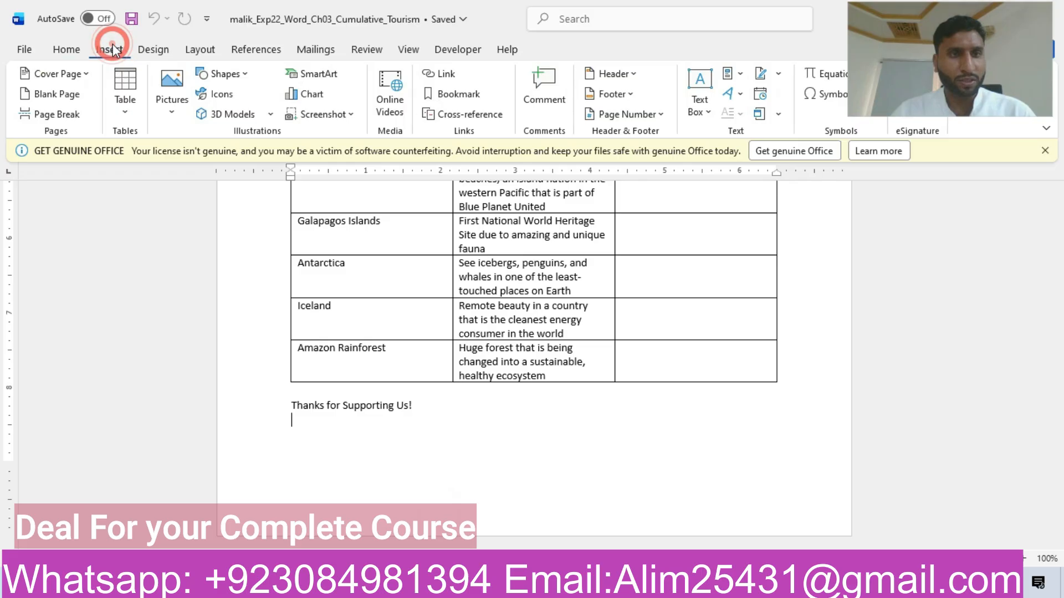
left_click(126, 114)
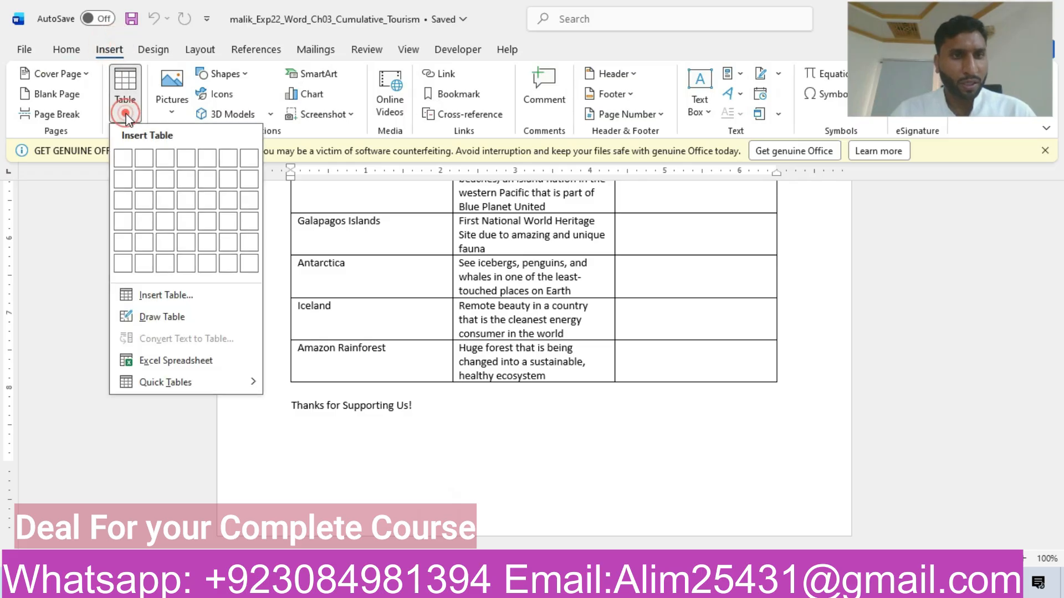
left_click(145, 164)
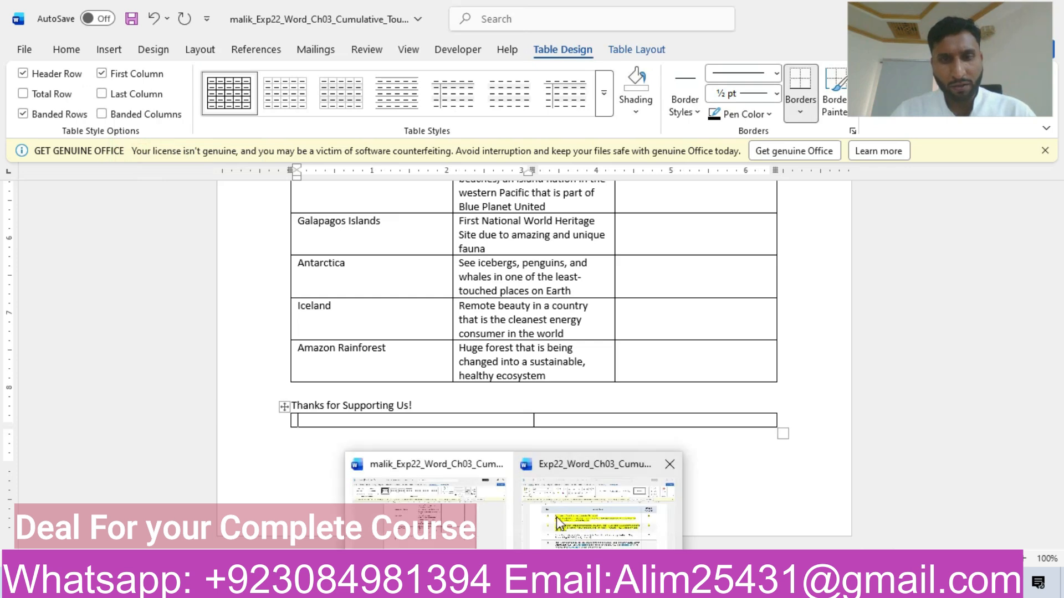
- Recheck the step 2 instructions and set the width of the new table's first column to 2 inches
left_click(556, 516)
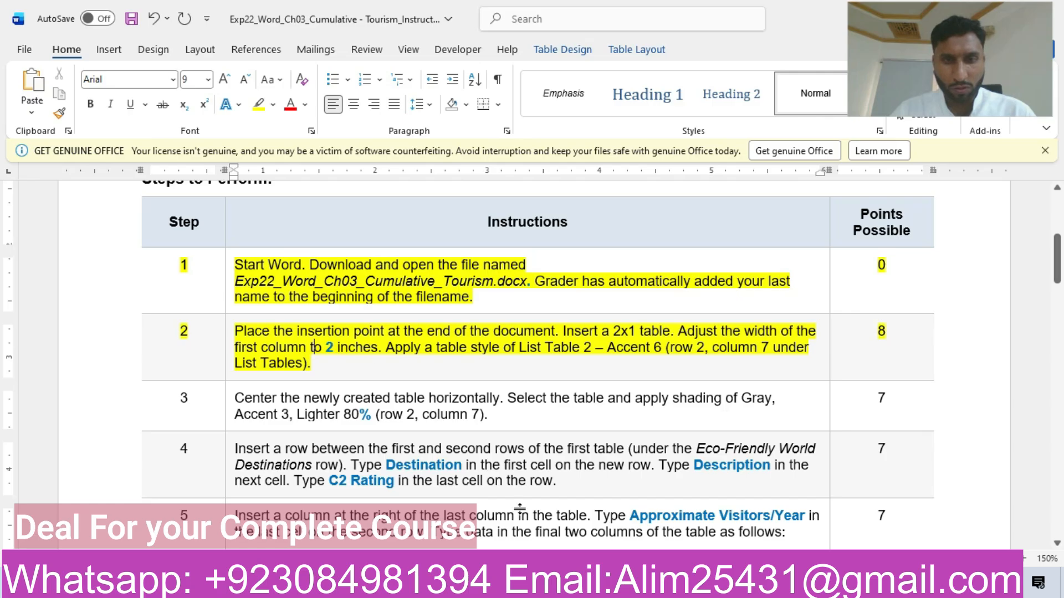
mouse_move(515, 586)
left_click(427, 504)
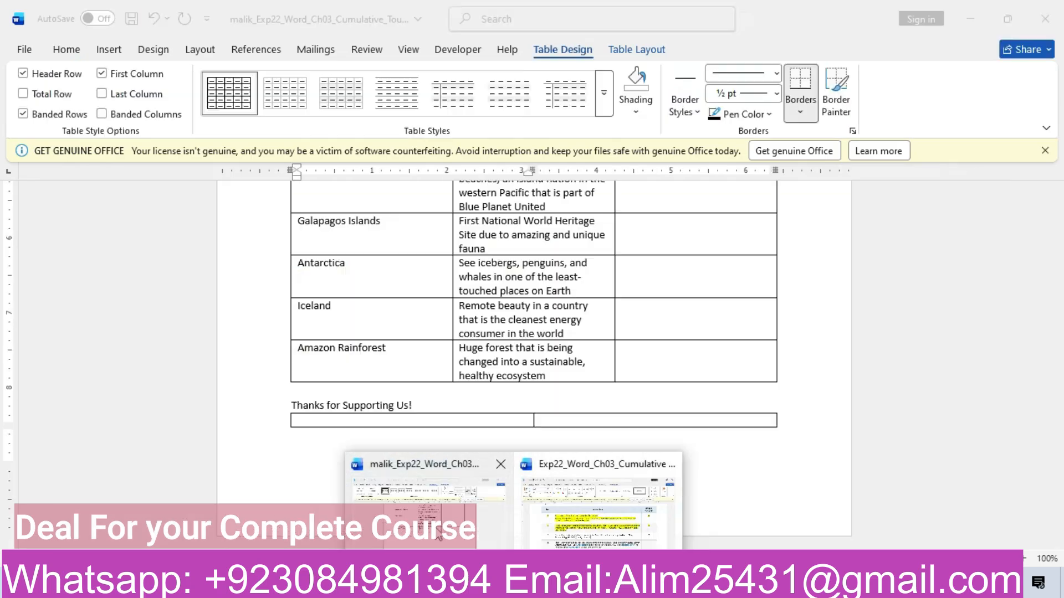
right_click(388, 412)
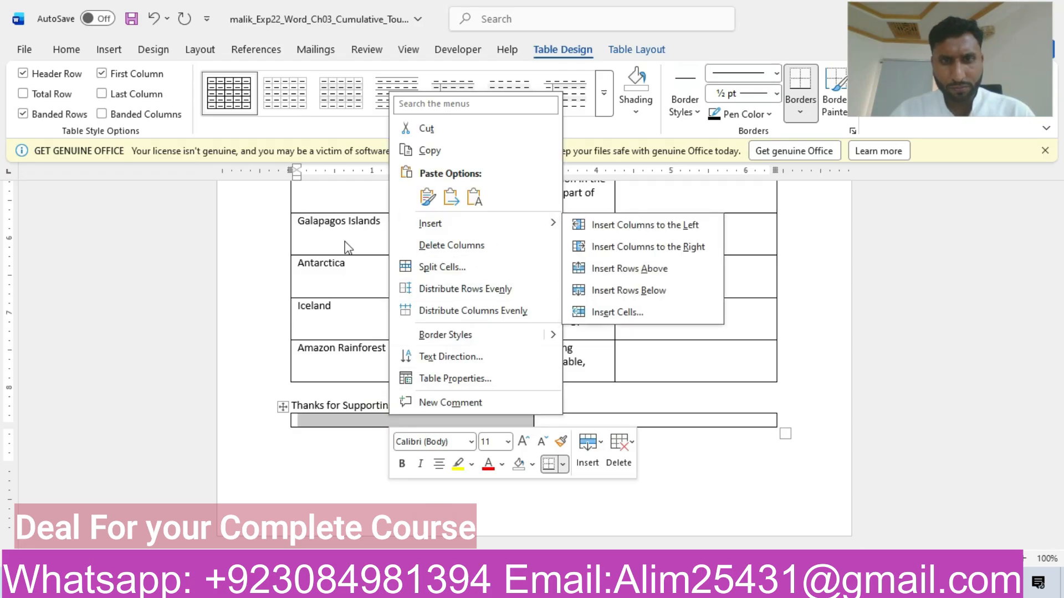
left_click(200, 319)
left_click_drag(935, 65, 949, 193)
left_click(655, 51)
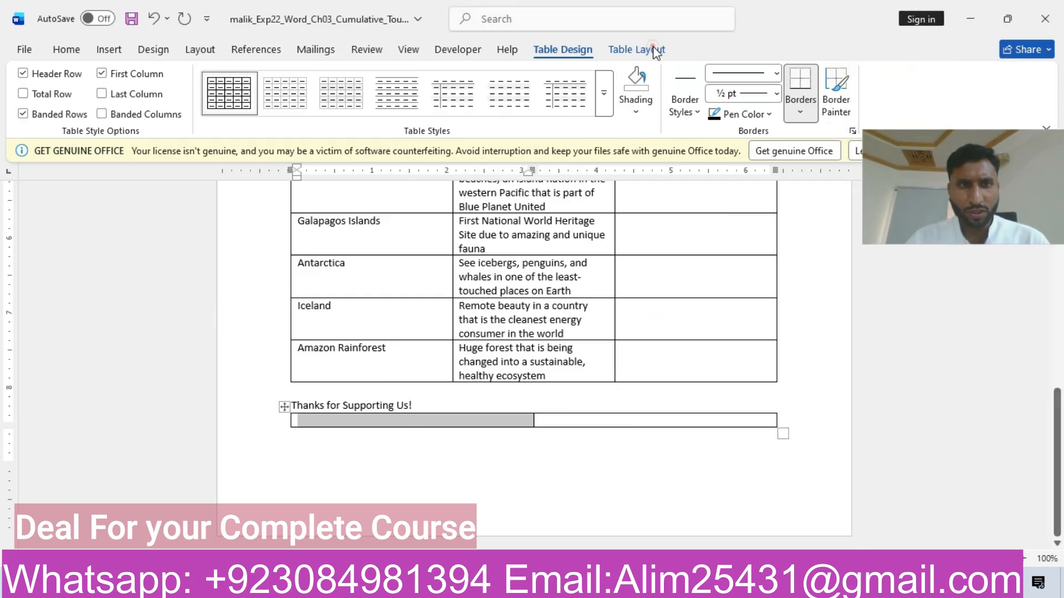
left_click(617, 50)
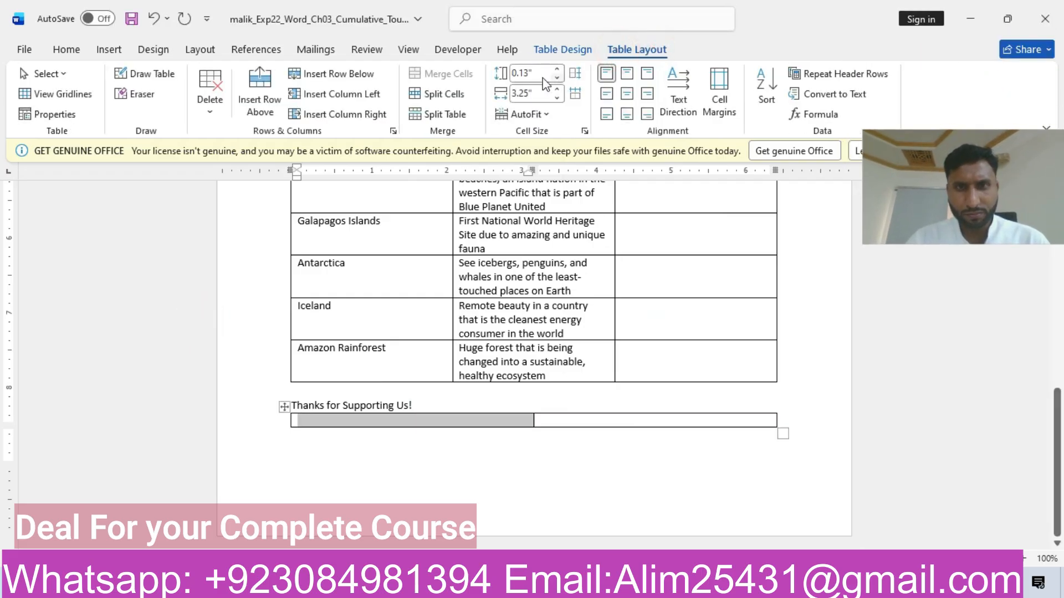
left_click(541, 94)
type("2")
key("Return")
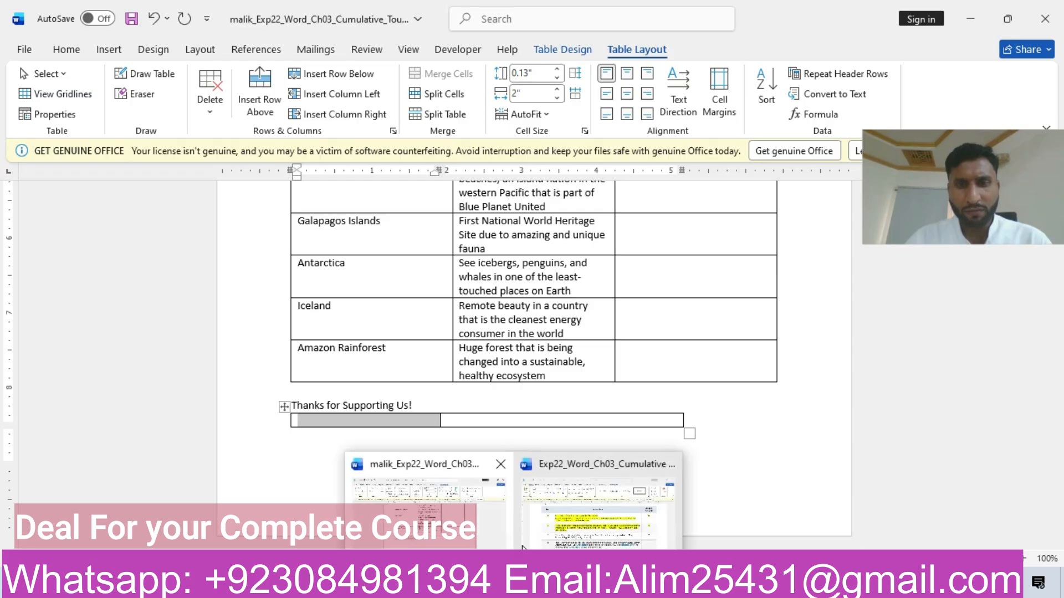
- Recheck the required style in the instructions and apply the List Table 2 - Accent 6 table style to the new table
left_click(565, 505)
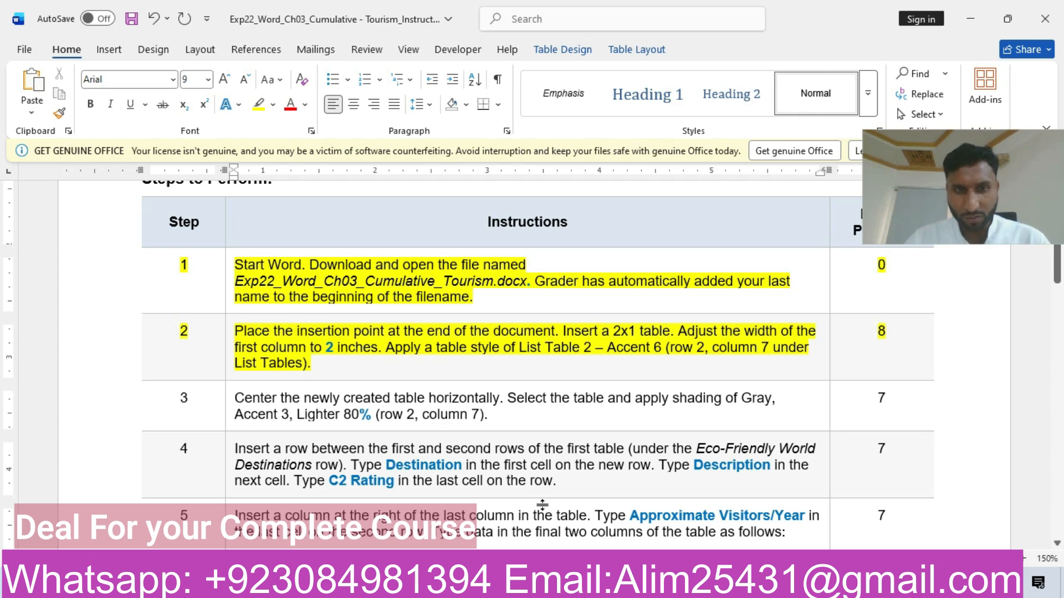
mouse_move(514, 586)
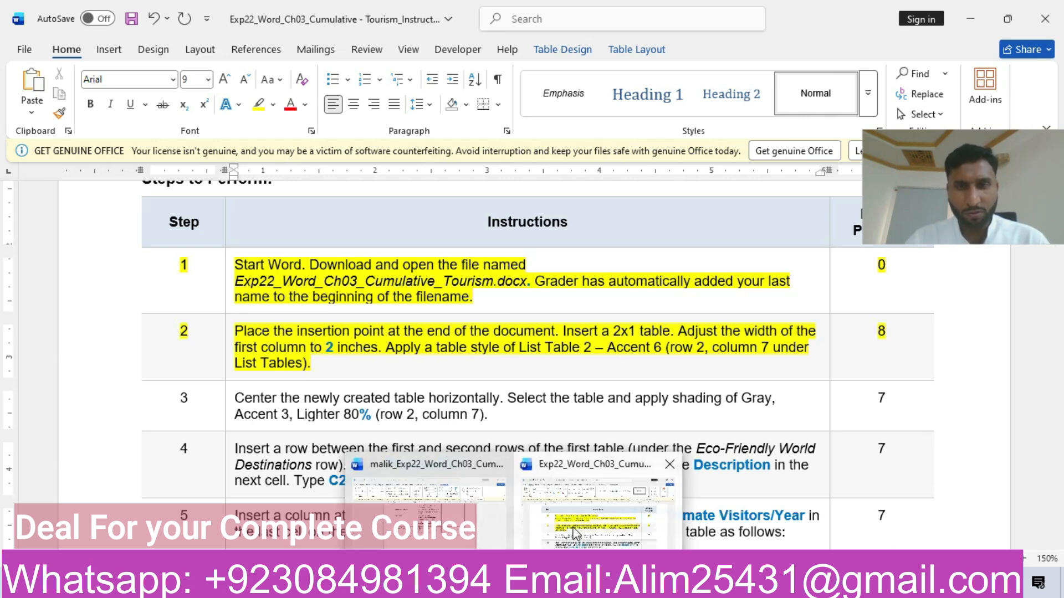
left_click(419, 506)
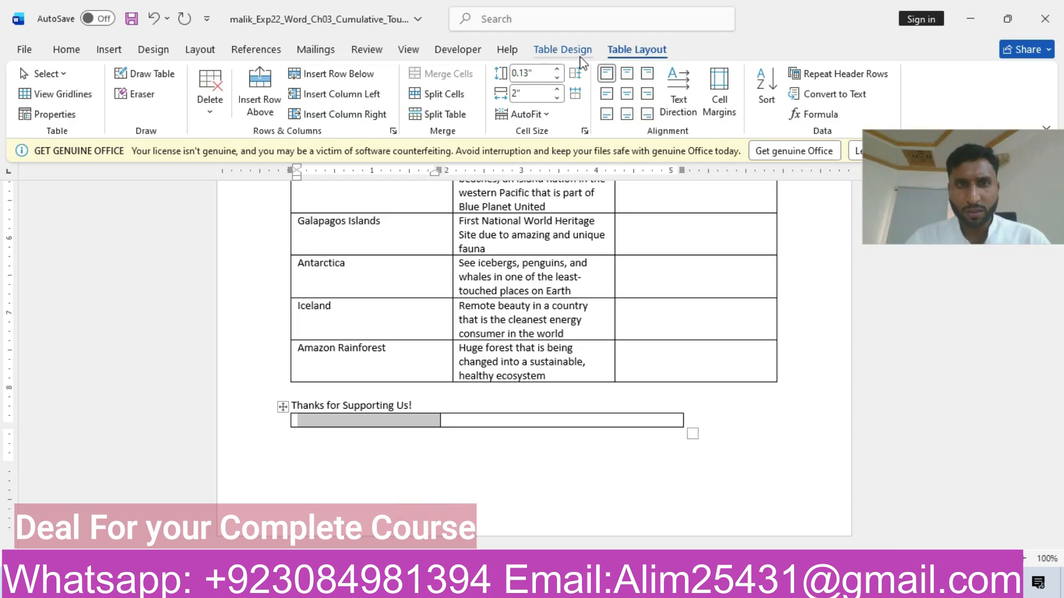
left_click(562, 49)
left_click(604, 93)
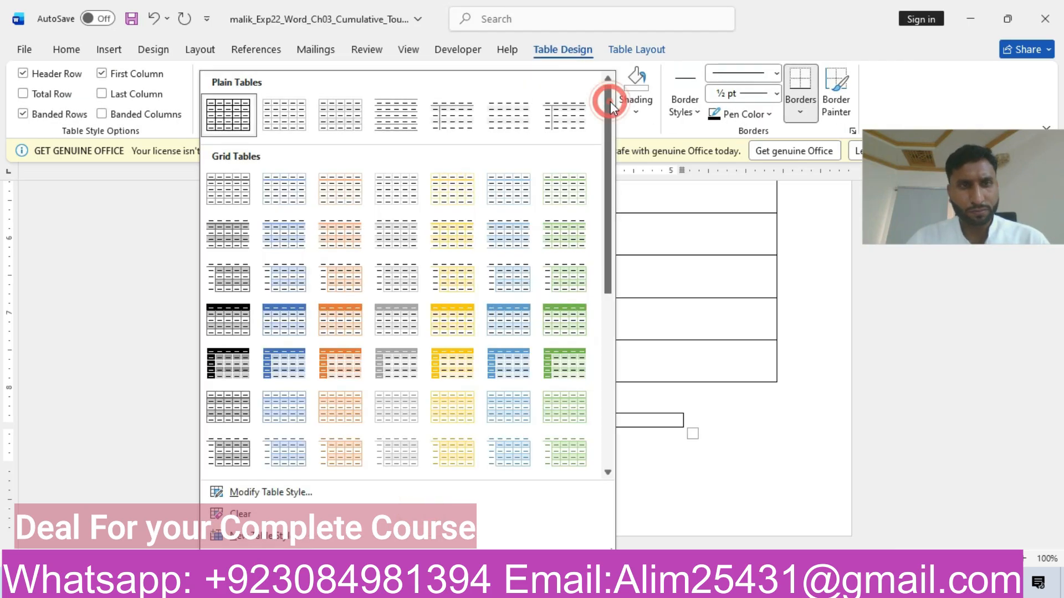
left_click_drag(609, 171, 614, 373)
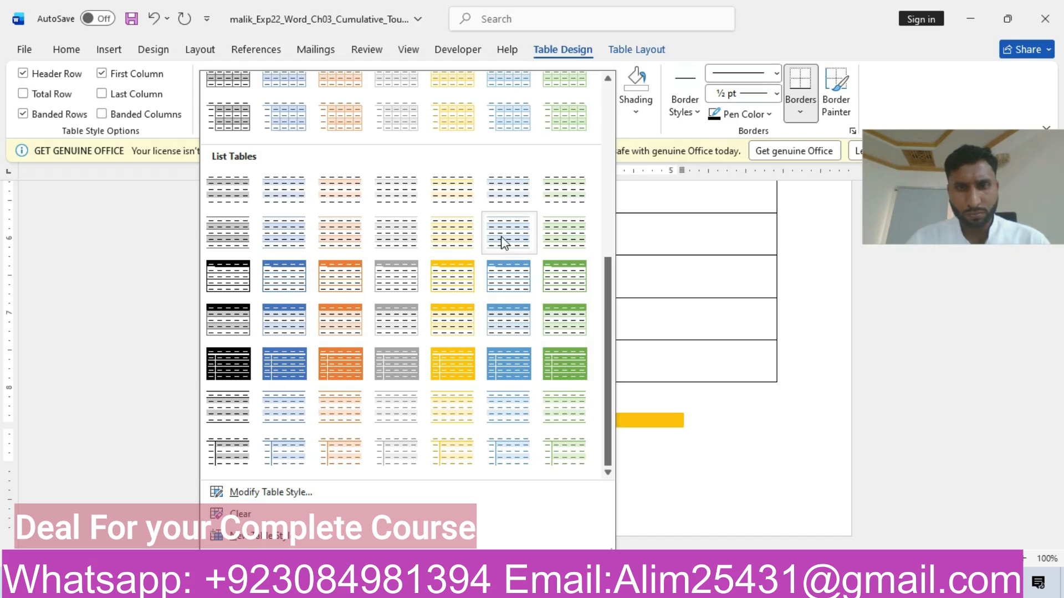
left_click(564, 232)
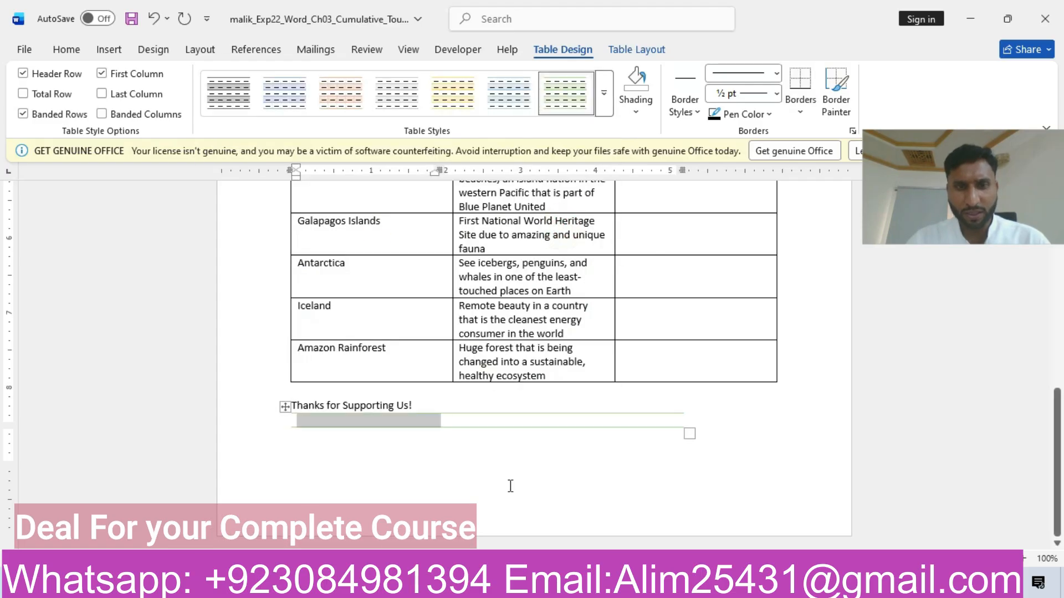
- Return to the instructions document and highlight the step 3 row of the table in yellow
mouse_move(515, 588)
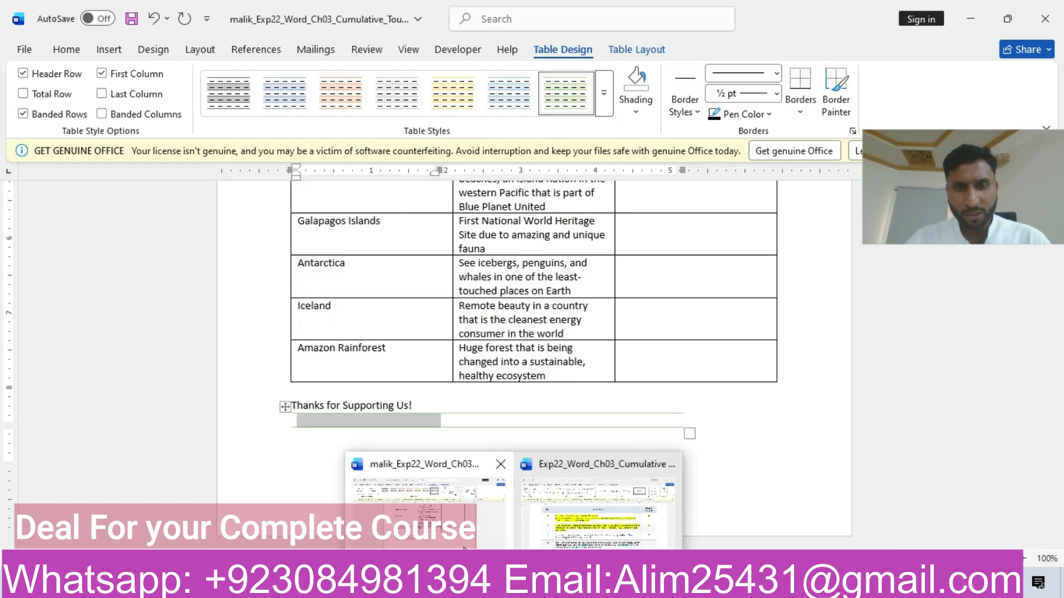
left_click(568, 518)
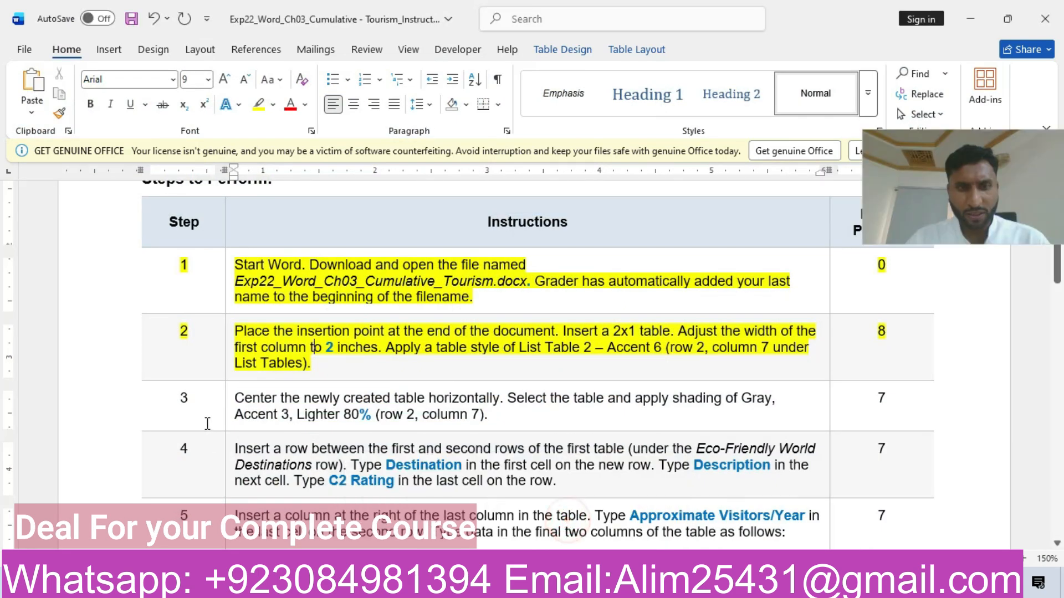
left_click(109, 409)
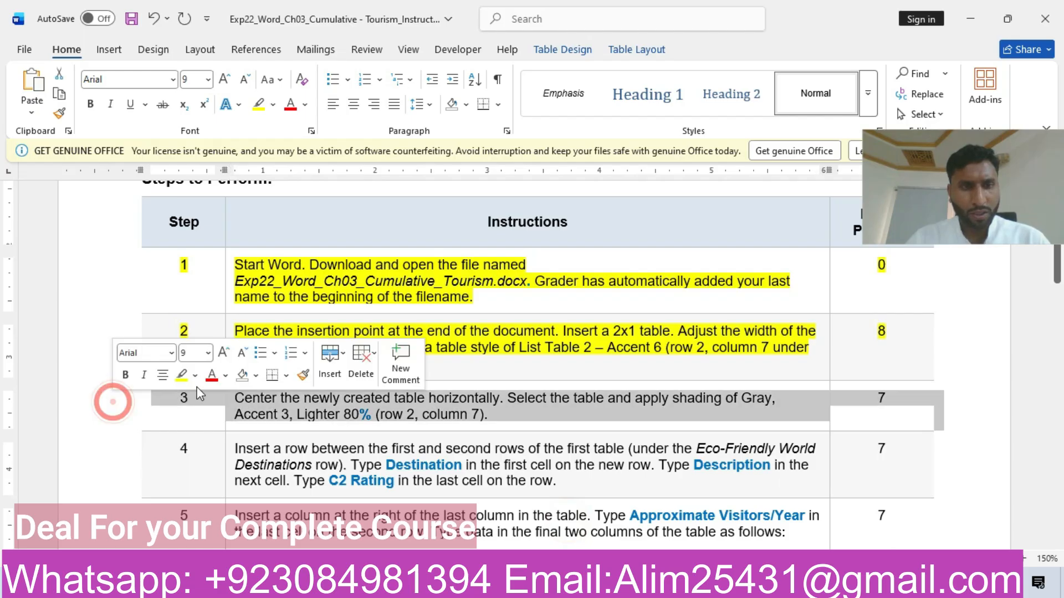
left_click(181, 376)
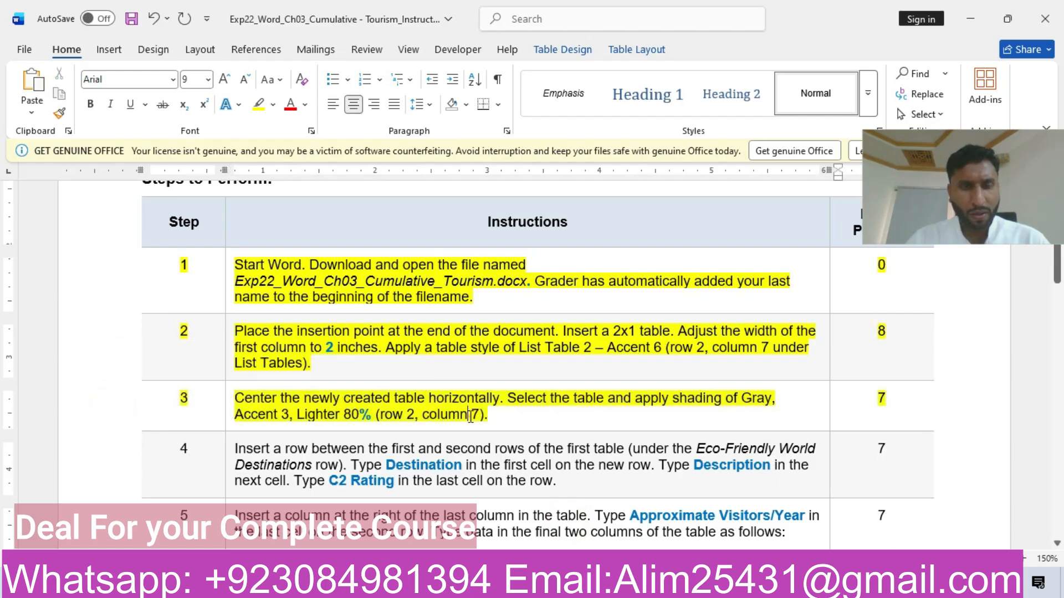
left_click(469, 415)
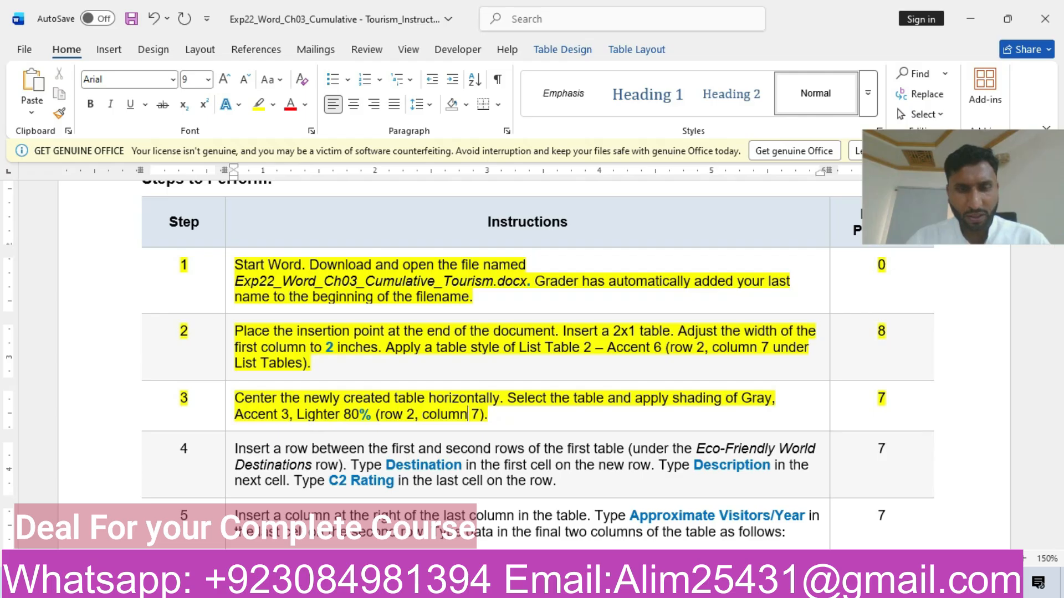
- Select the new table below "Thanks for Supporting Us!" in the Tourism document and set its cell alignment to bottom center
mouse_move(515, 588)
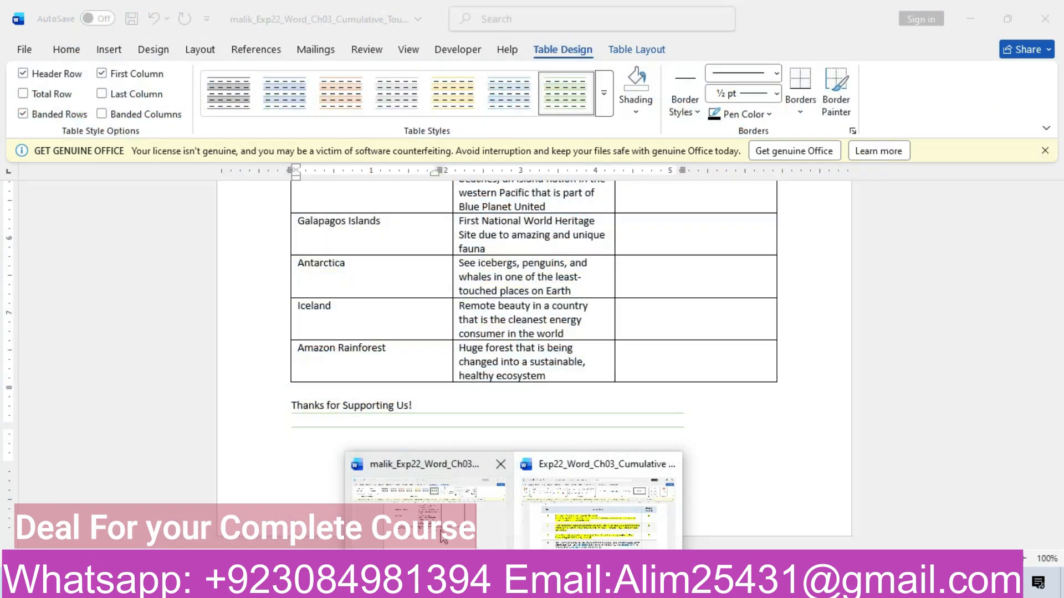
left_click(429, 512)
left_click(282, 408)
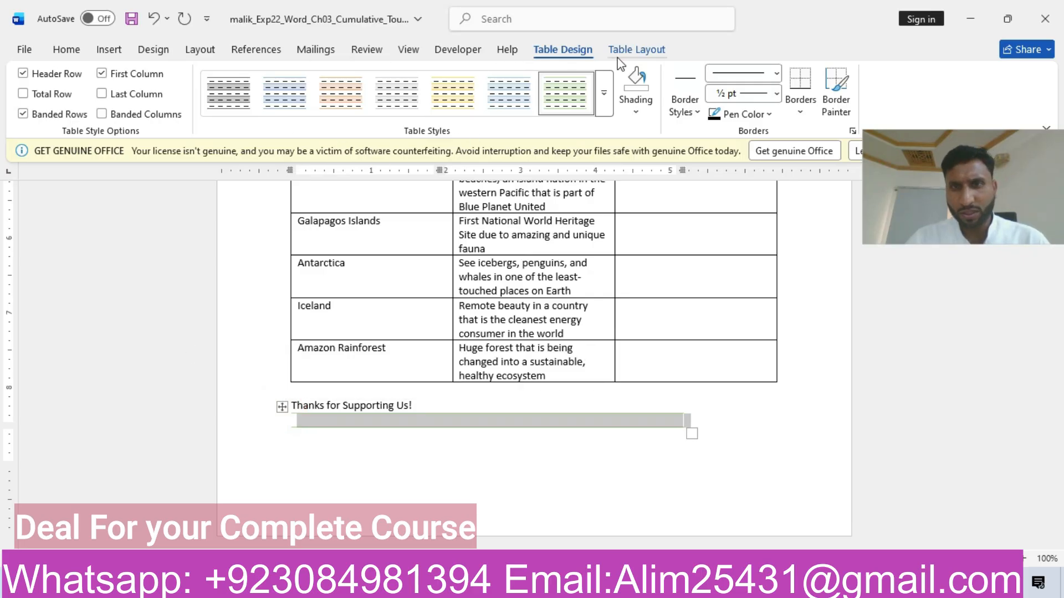
left_click(637, 50)
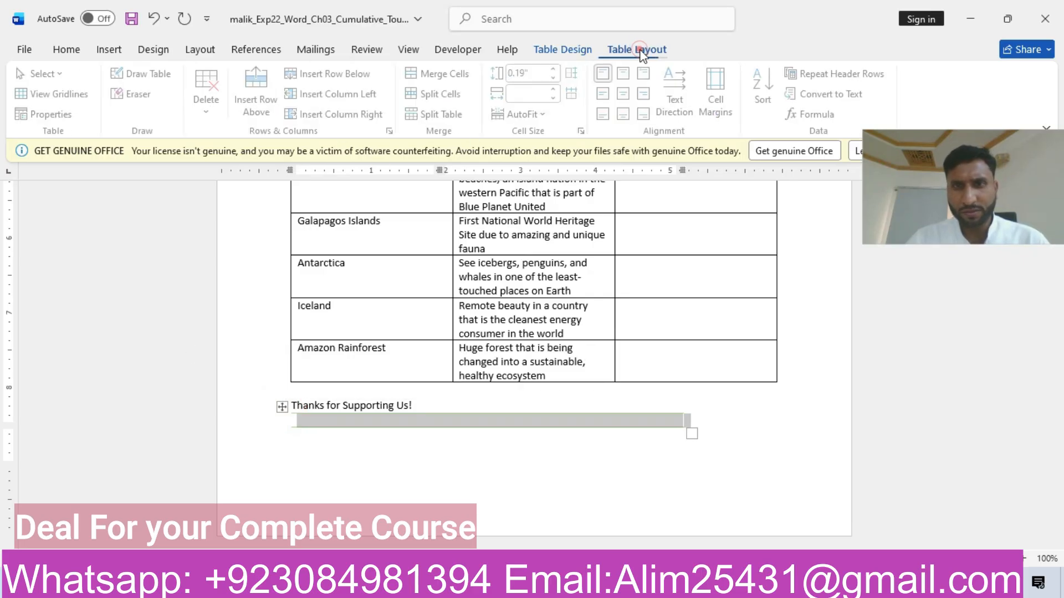
left_click(627, 94)
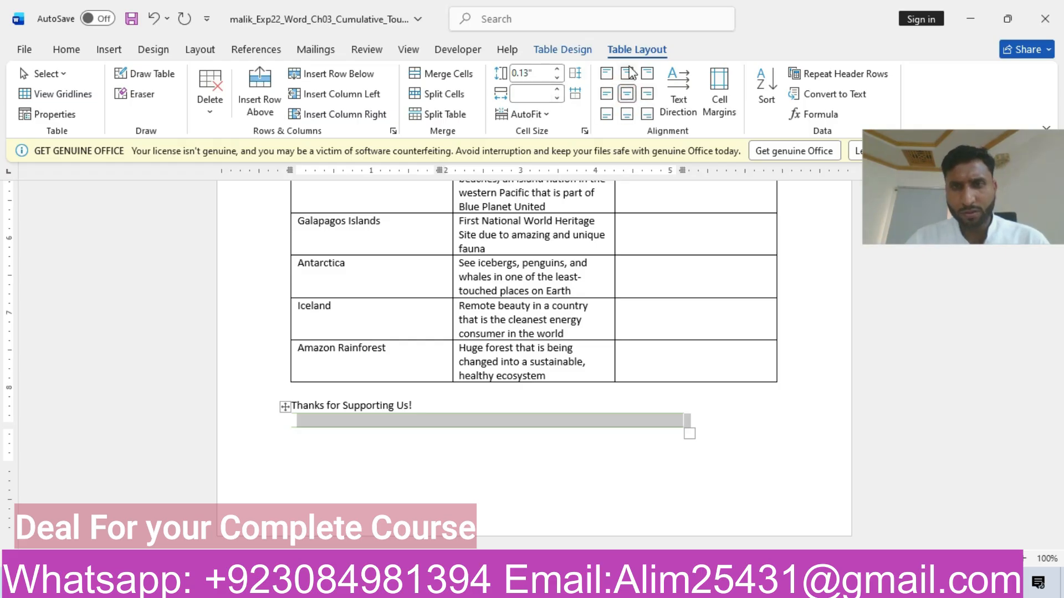
left_click(626, 115)
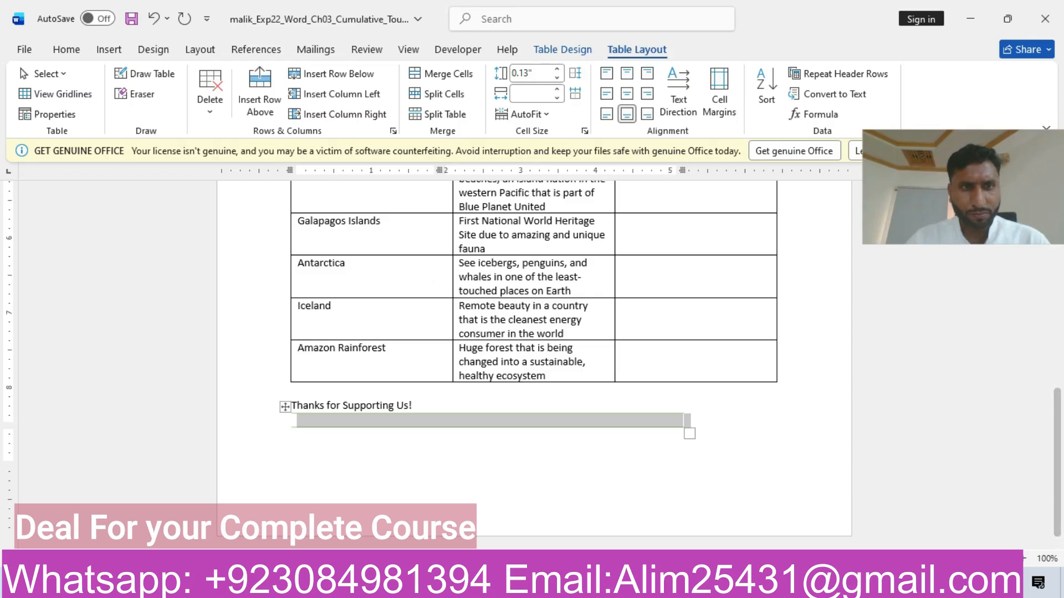
- Recheck the step 3 instructions and apply Gray, Accent 3, Lighter 80% shading to the new table
mouse_move(514, 585)
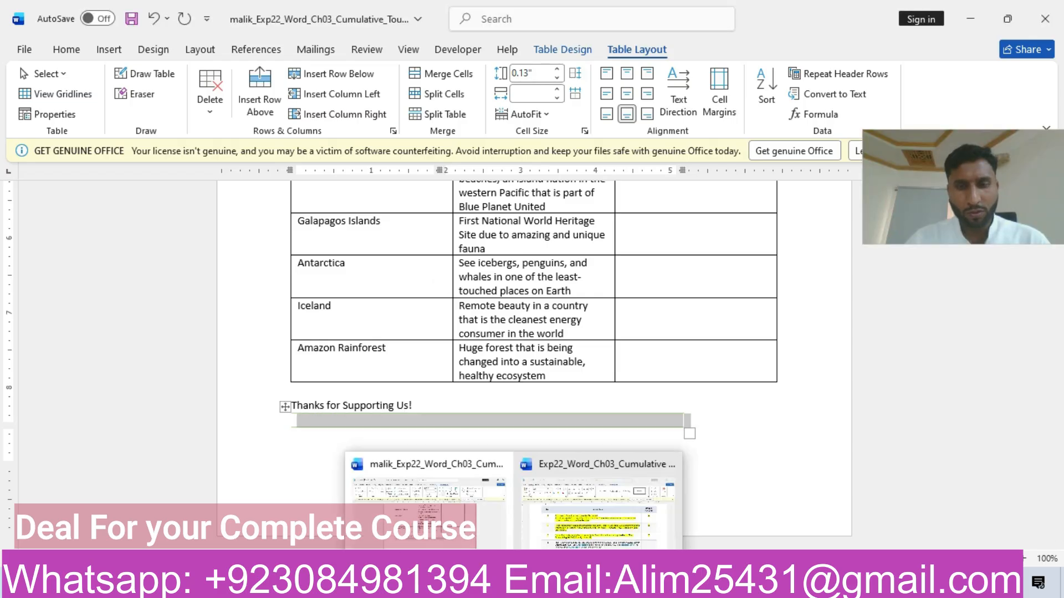
left_click(601, 521)
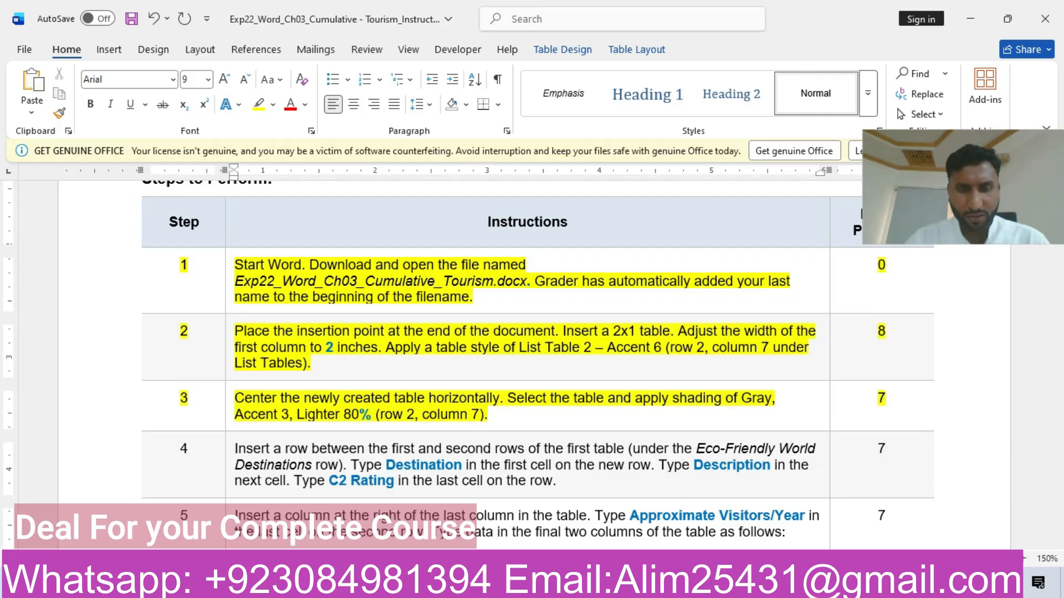
mouse_move(532, 587)
left_click(427, 499)
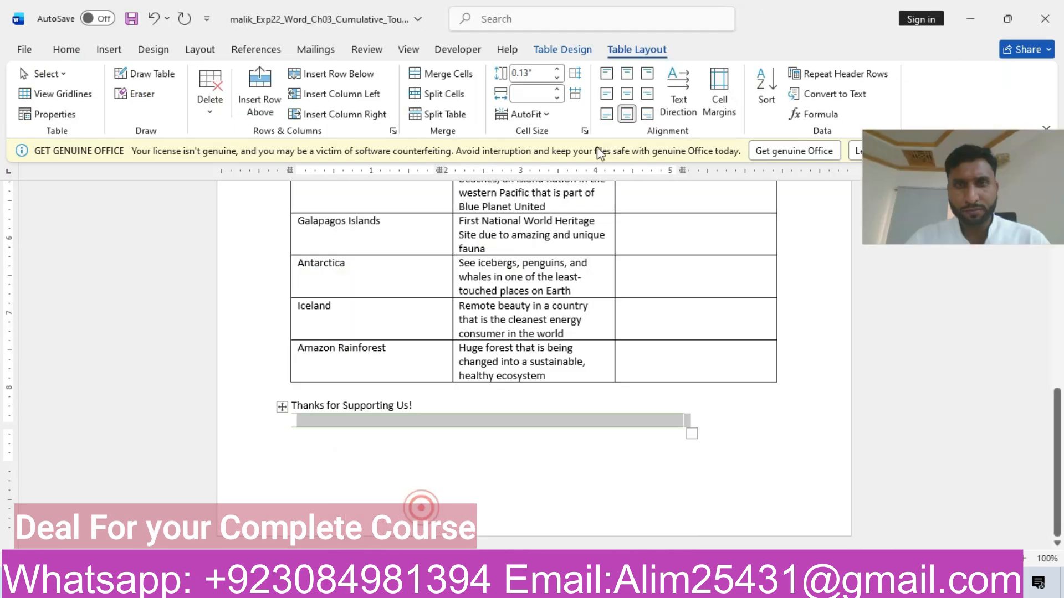
left_click(580, 51)
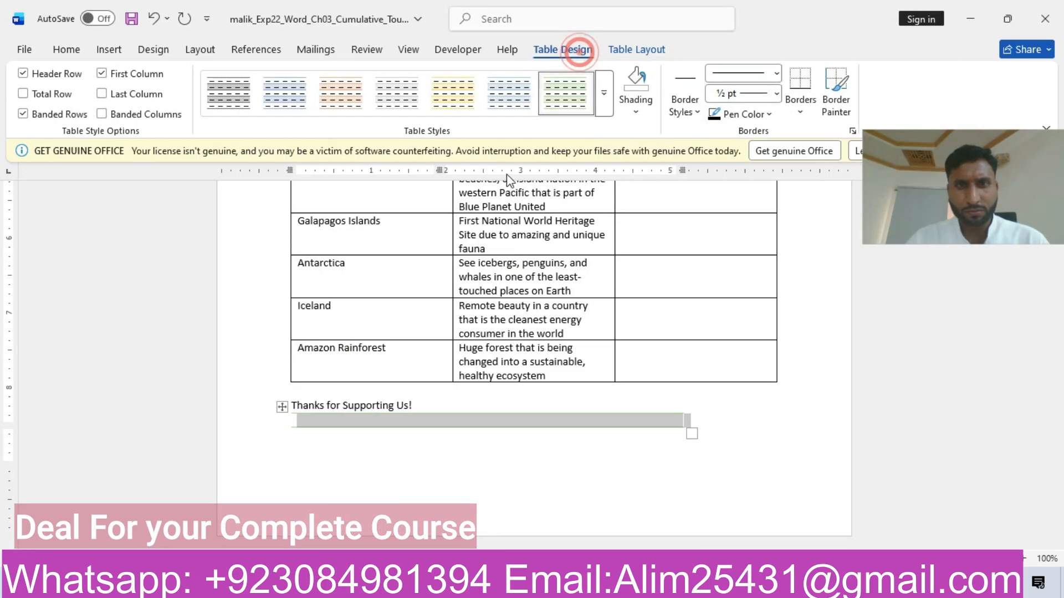
left_click(635, 112)
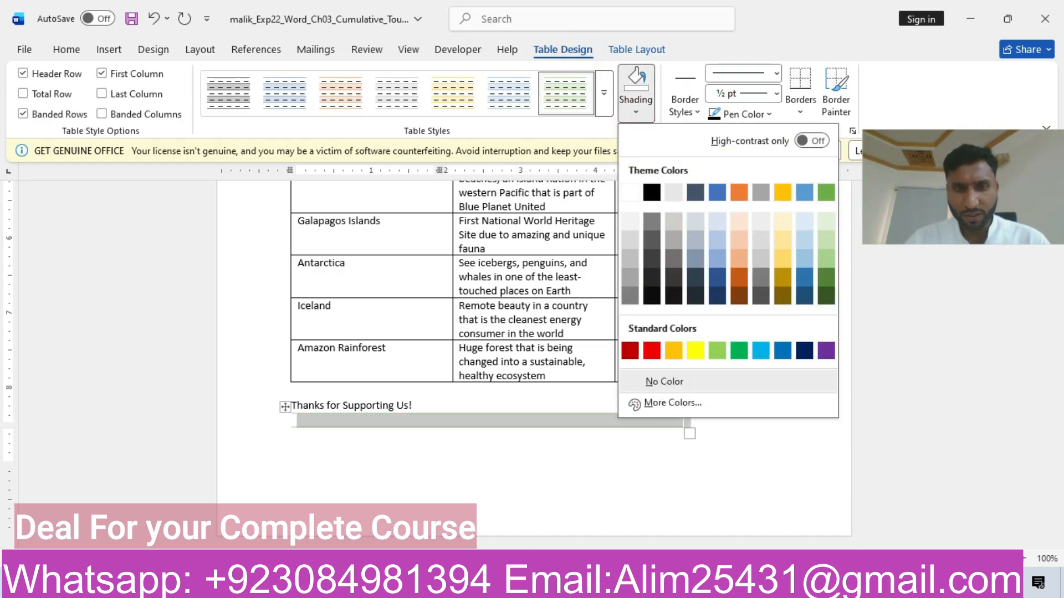
mouse_move(513, 587)
mouse_move(571, 518)
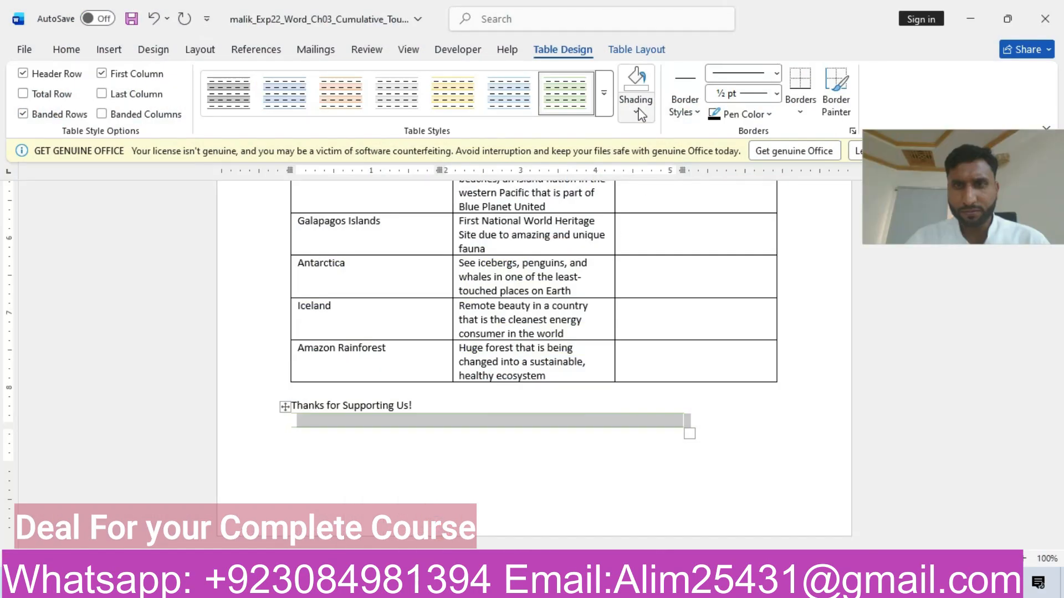
left_click(639, 105)
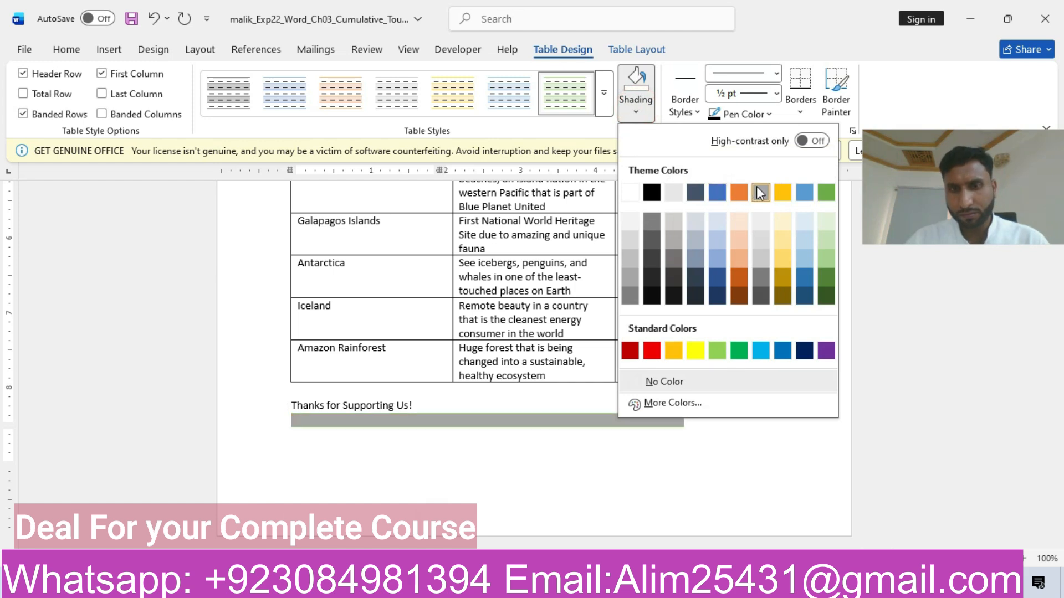
left_click(757, 221)
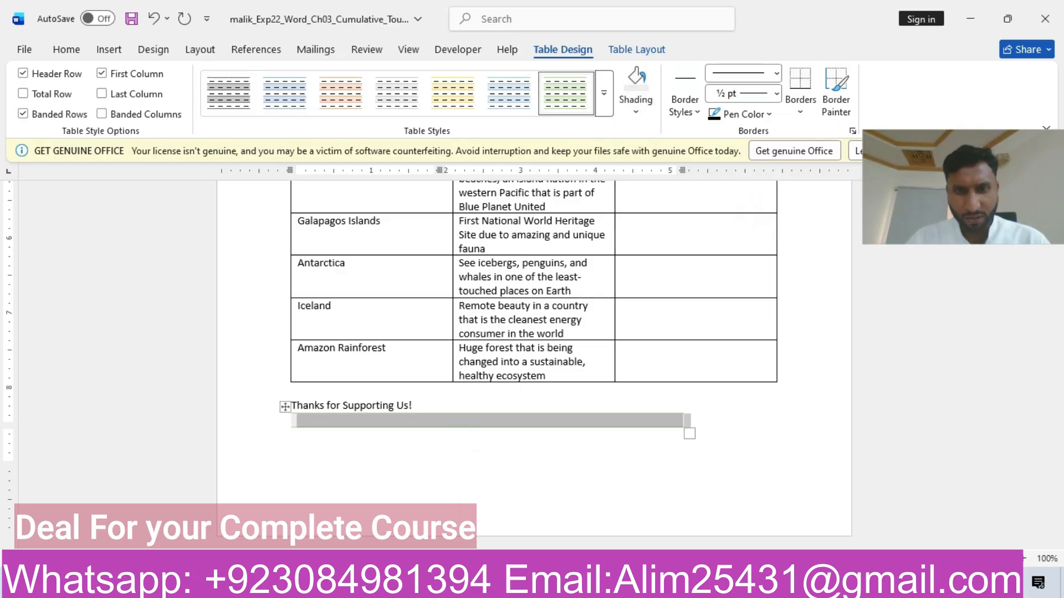
- Return to the instructions document and highlight the step 4 row of the table in yellow
mouse_move(523, 587)
left_click(603, 527)
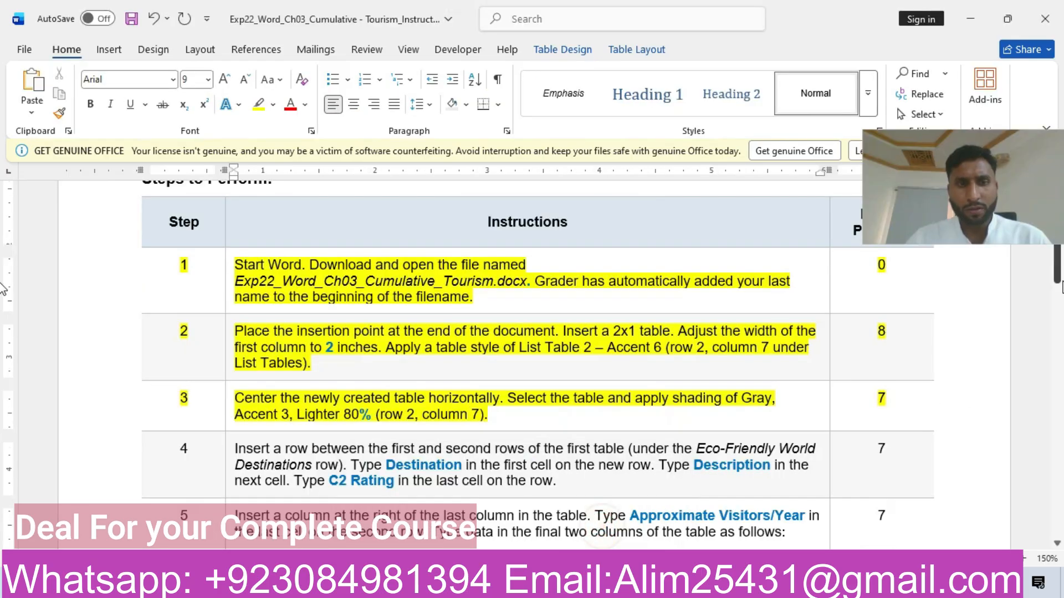
scroll(2, 282, "down", 3)
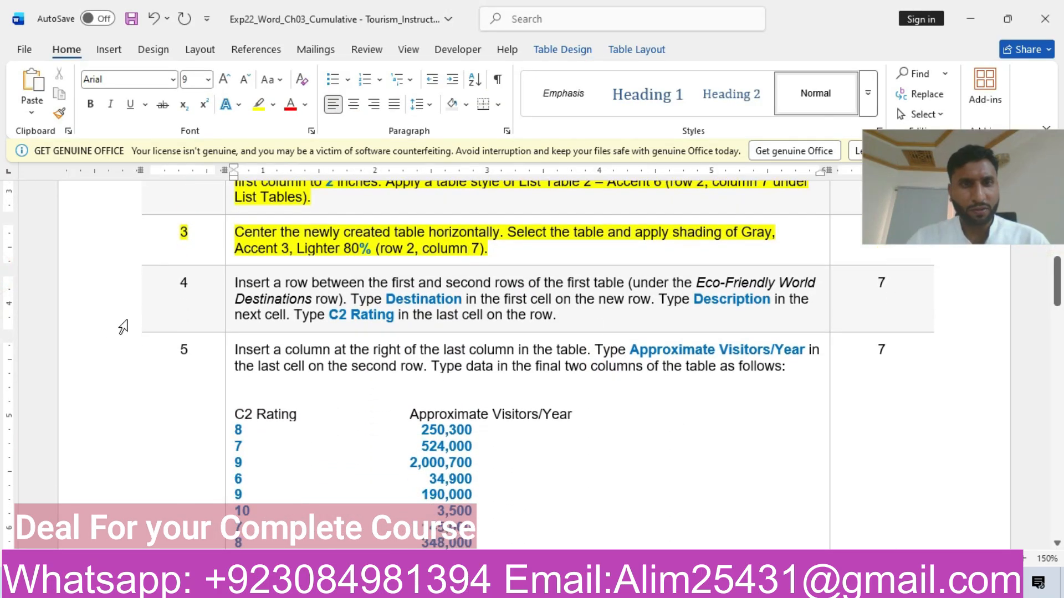
left_click(117, 299)
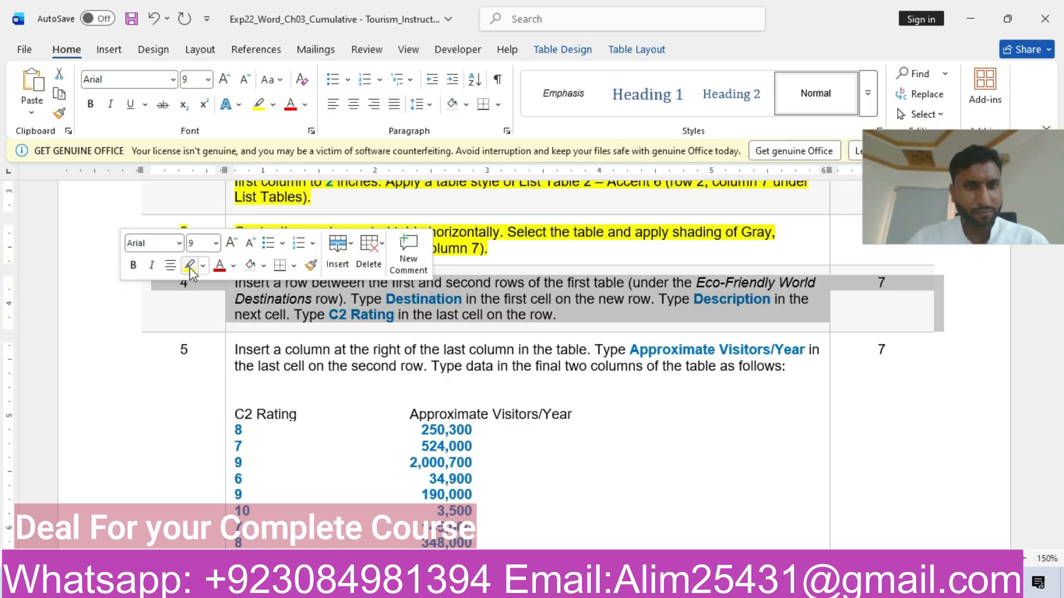
left_click(189, 267)
left_click(315, 287)
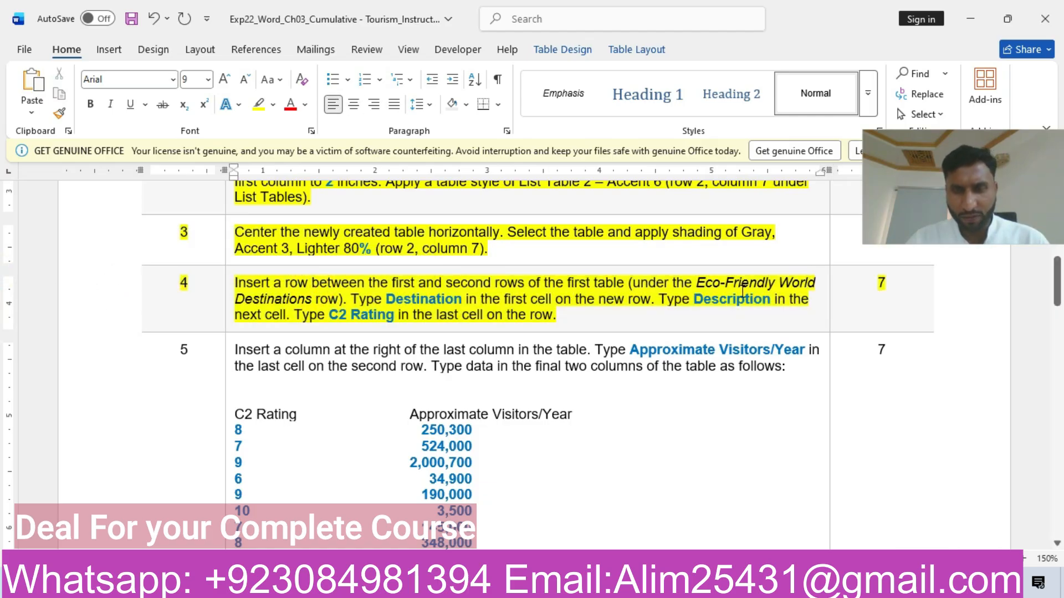
- Insert a row below the "Eco-Friendly World Destinations" row in the first table of the Tourism document
mouse_move(512, 588)
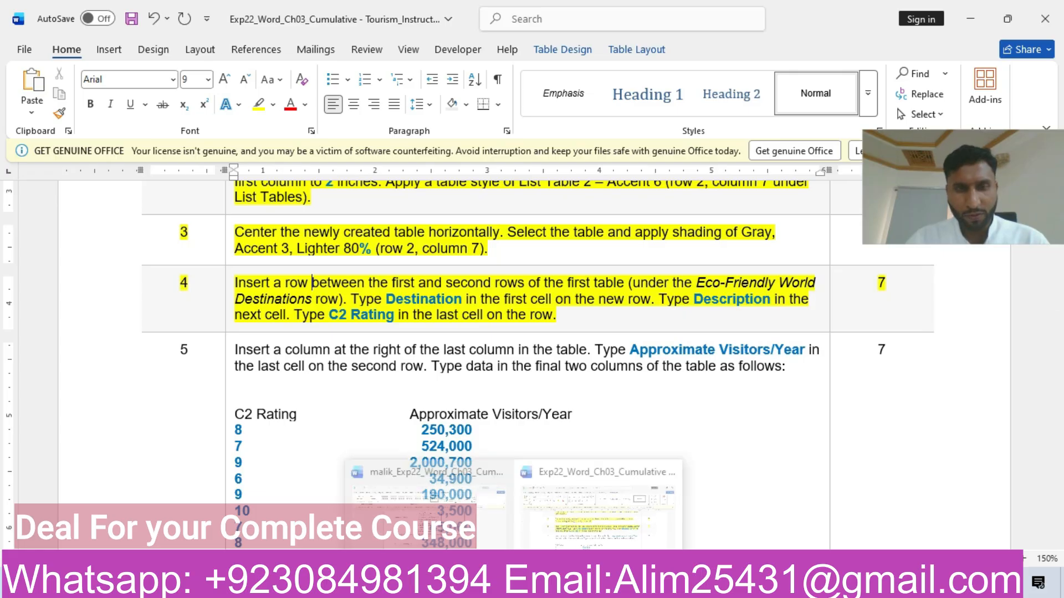
left_click(603, 521)
mouse_move(513, 588)
left_click(426, 526)
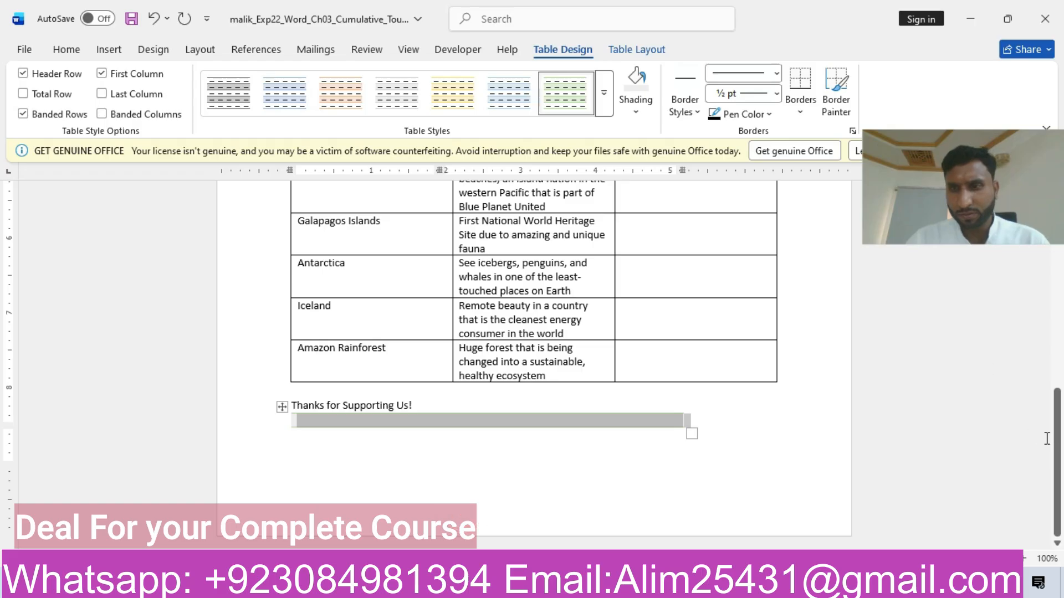
scroll(696, 363, "up", 8)
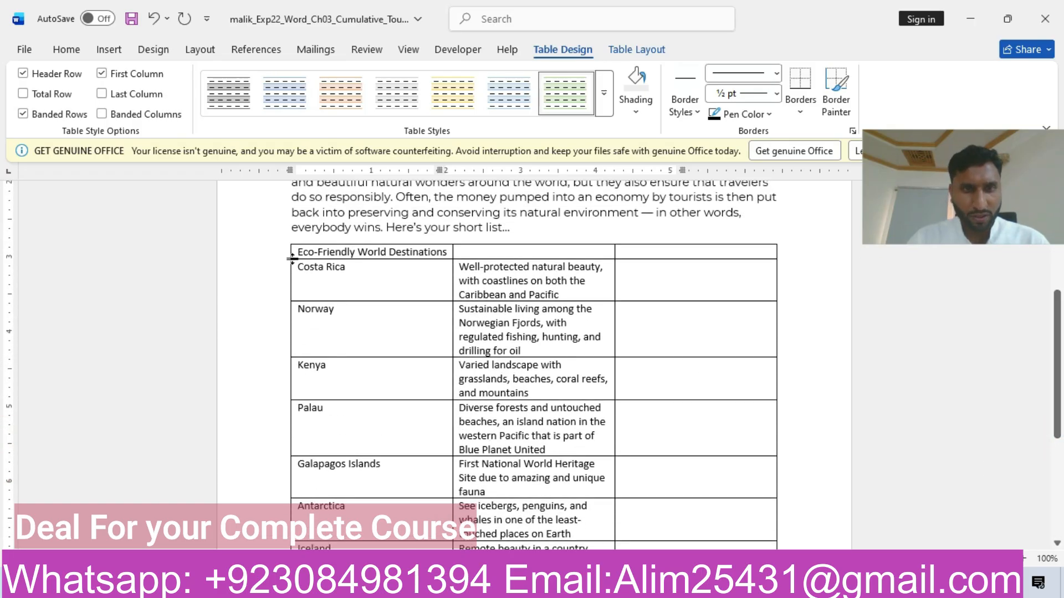
left_click(321, 254)
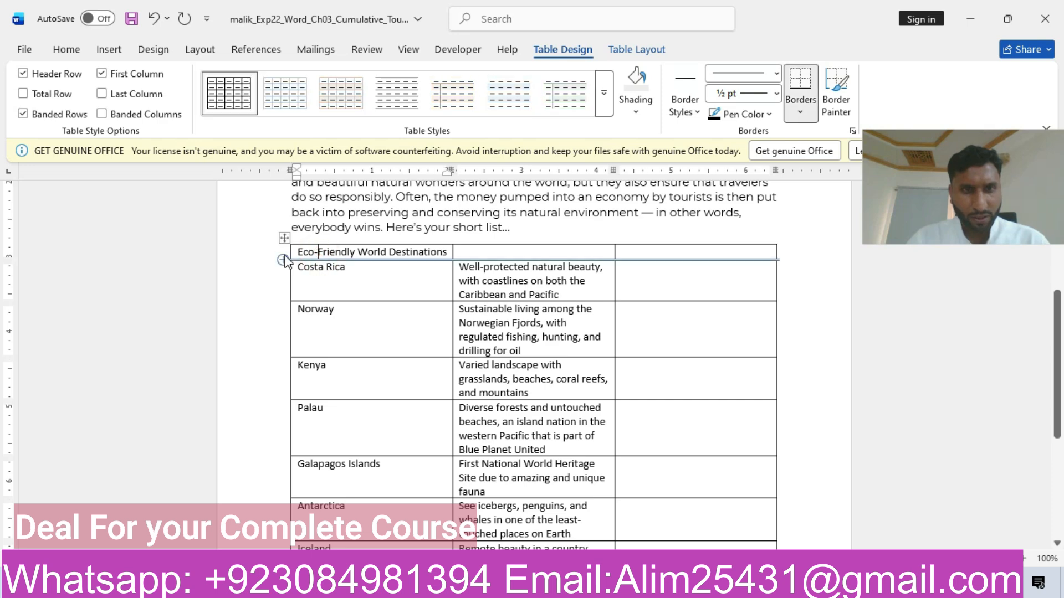
left_click(282, 259)
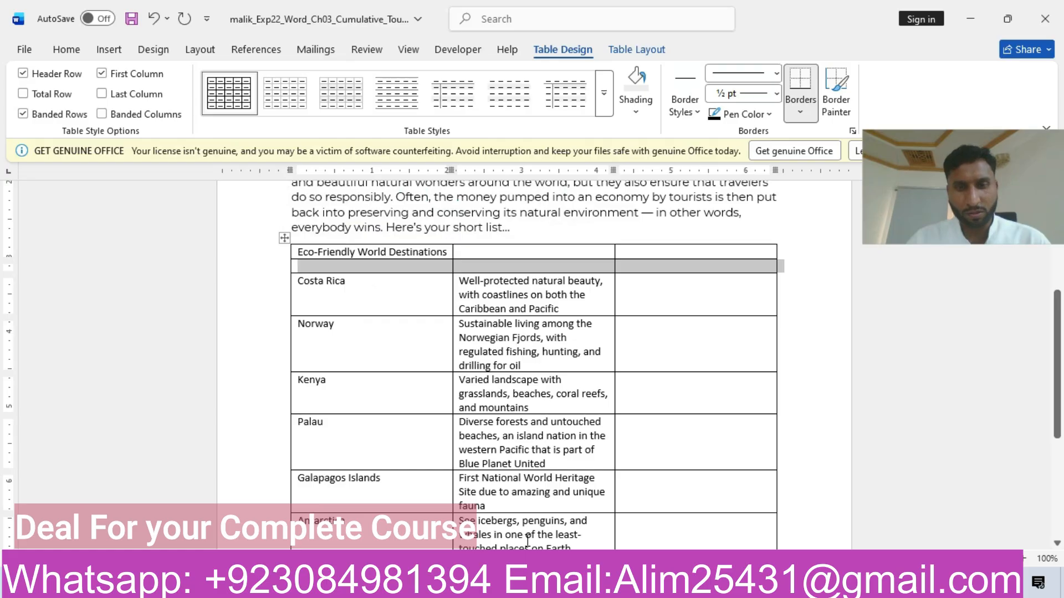
- Copy "Destination" from the step 4 instructions and paste it as text only into the first cell of the new row
left_click(597, 504)
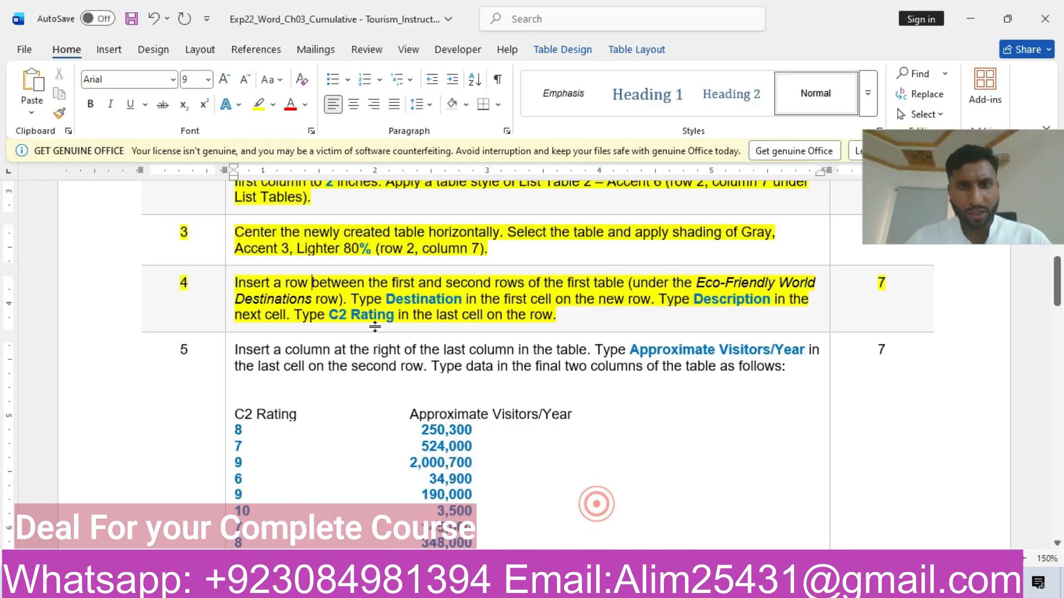
left_click_drag(389, 301, 460, 306)
key("ctrl+c")
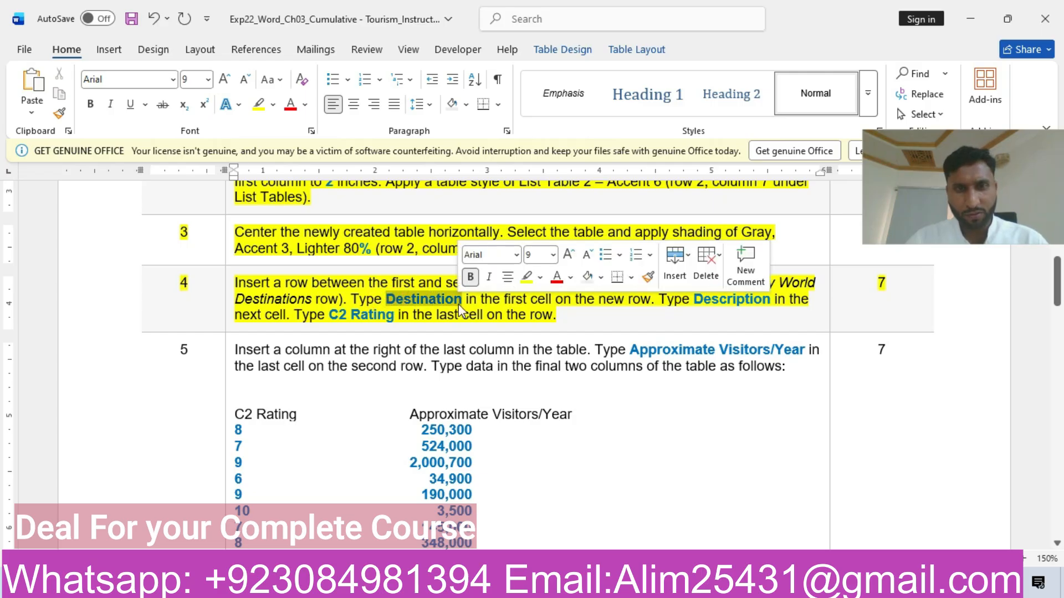
mouse_move(513, 587)
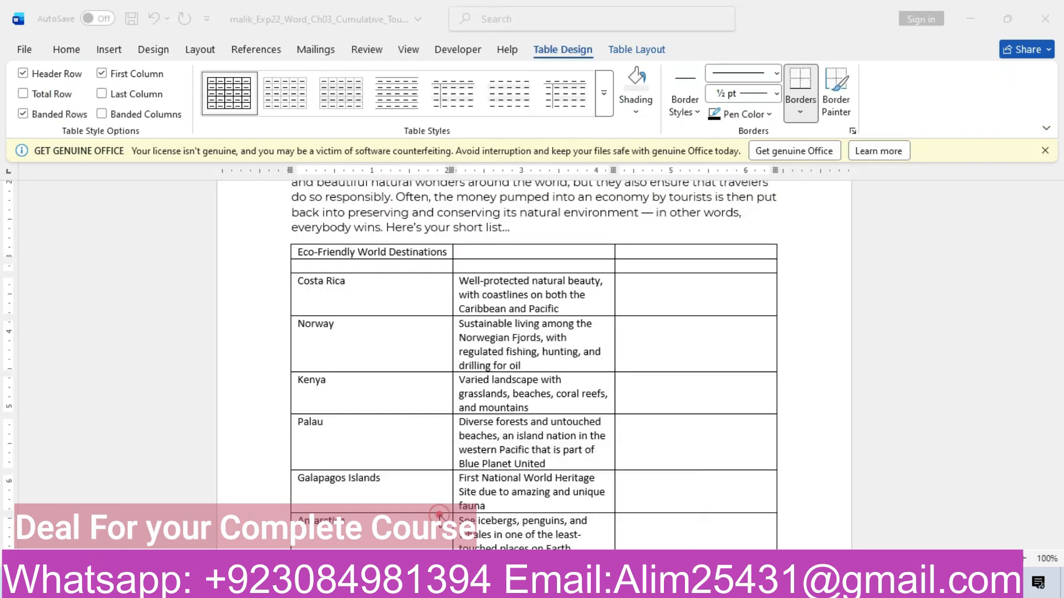
left_click(453, 521)
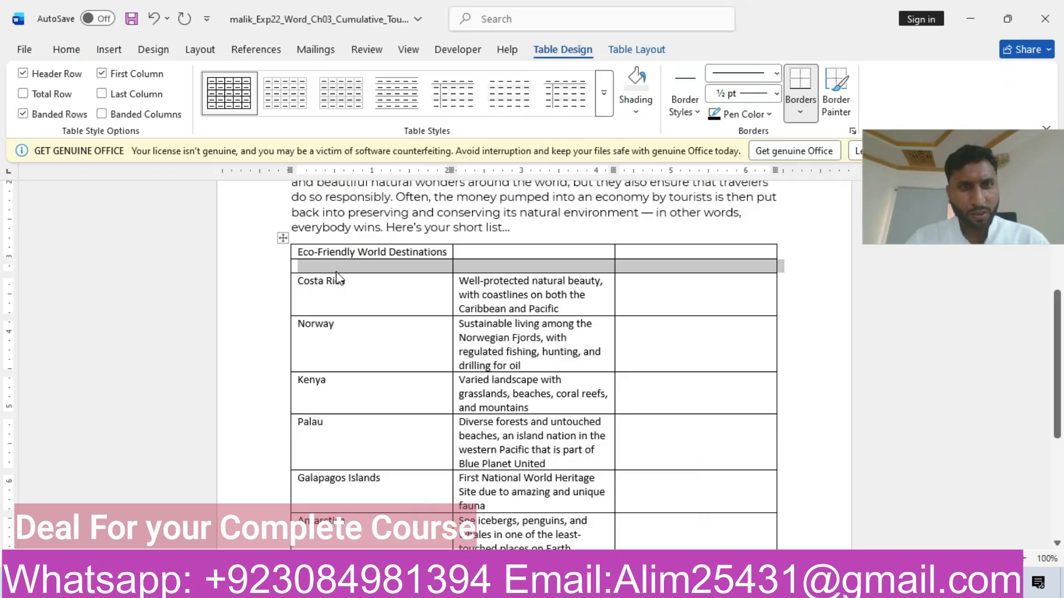
left_click(335, 267)
key("ctrl+v")
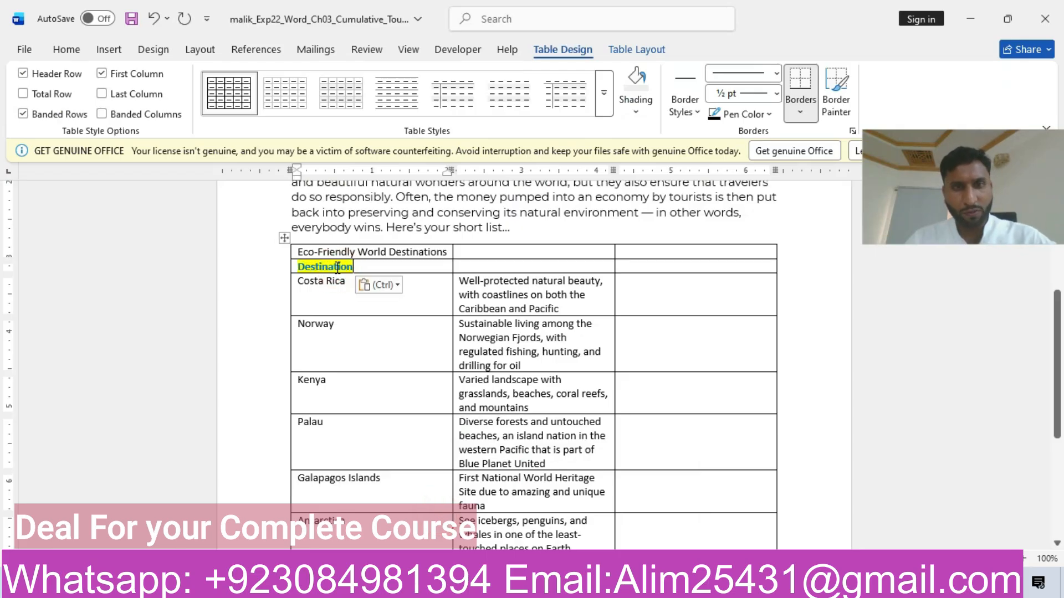
left_click(387, 284)
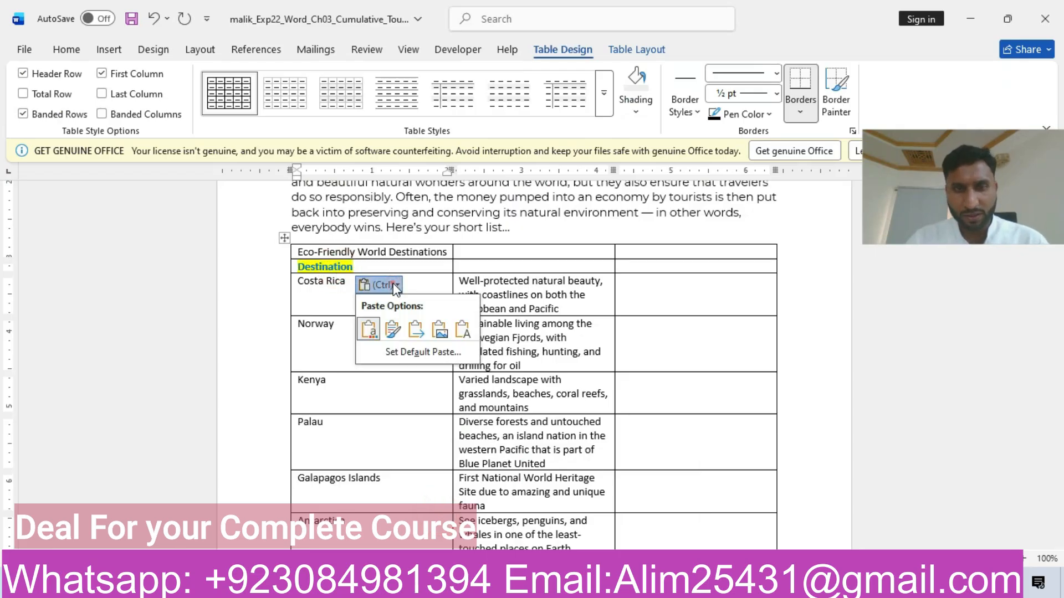
left_click(465, 327)
- Copy "Description" from the step 4 instructions and paste it as text only into the second cell of the new row
mouse_move(613, 532)
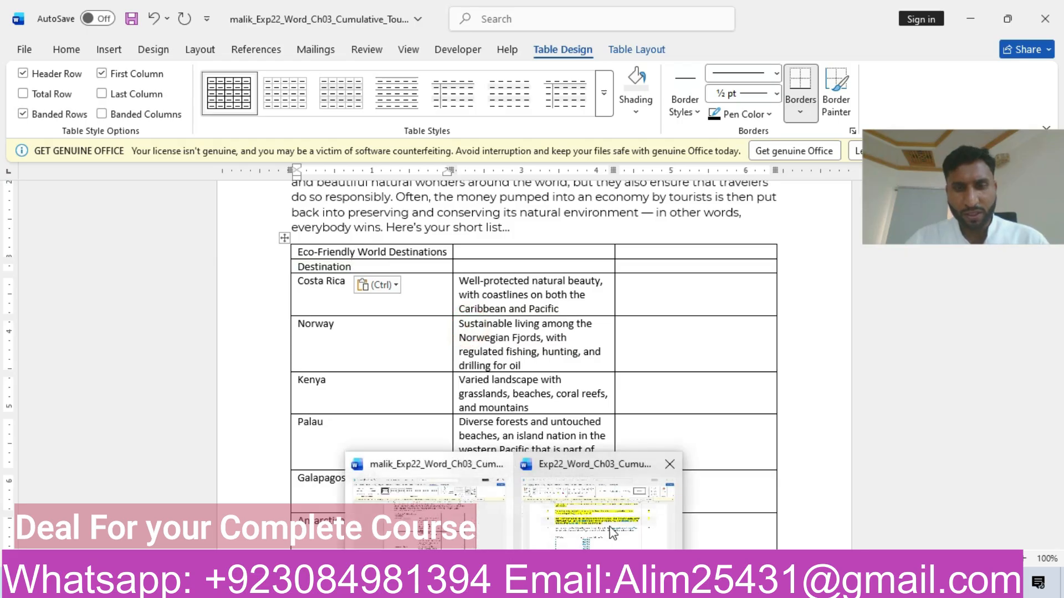
left_click(563, 525)
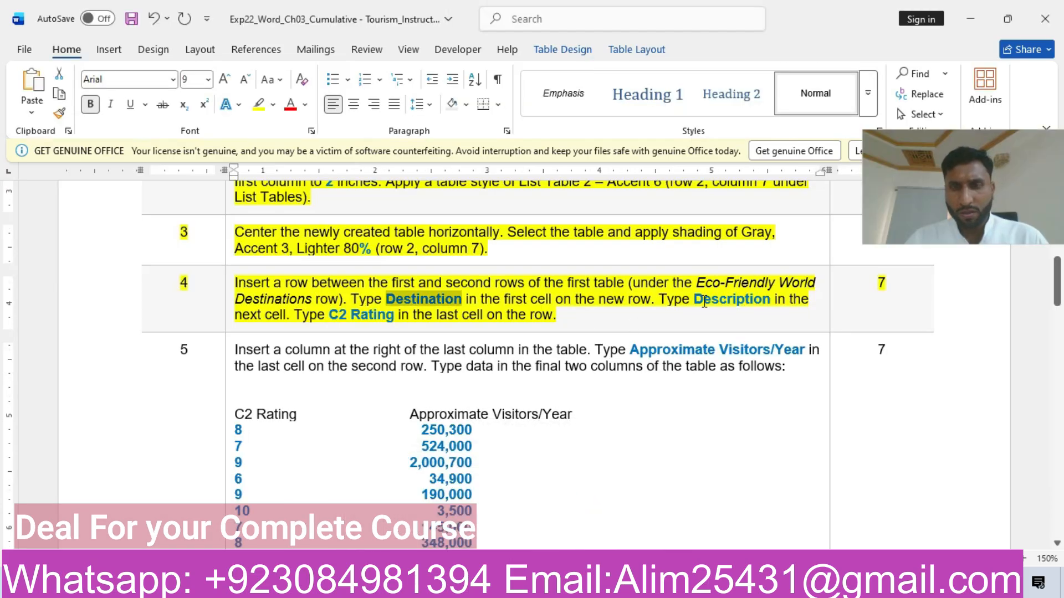
left_click_drag(696, 303, 769, 307)
key("ctrl+c")
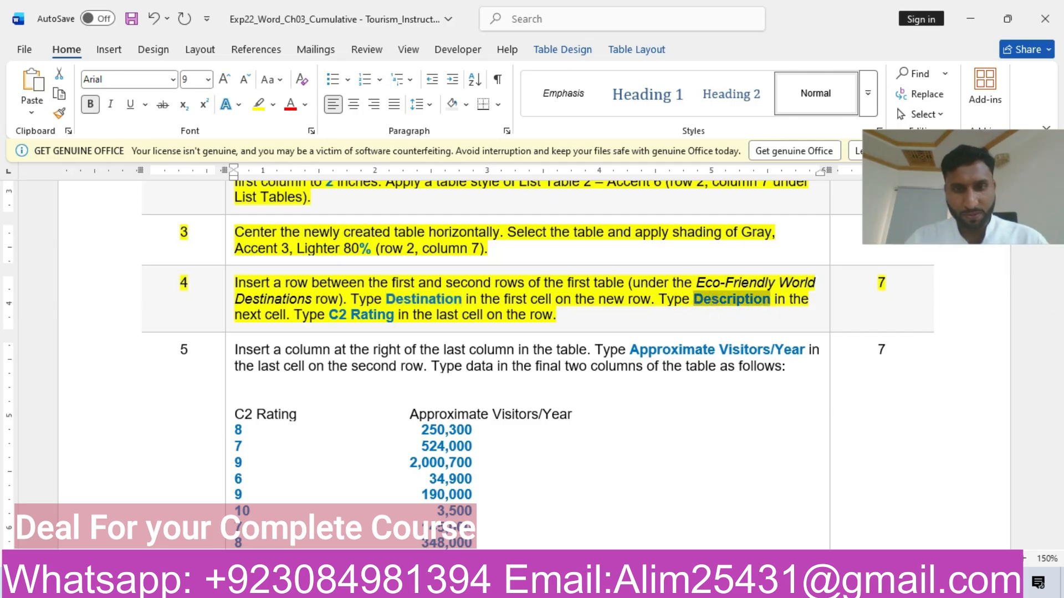
mouse_move(514, 587)
left_click(426, 505)
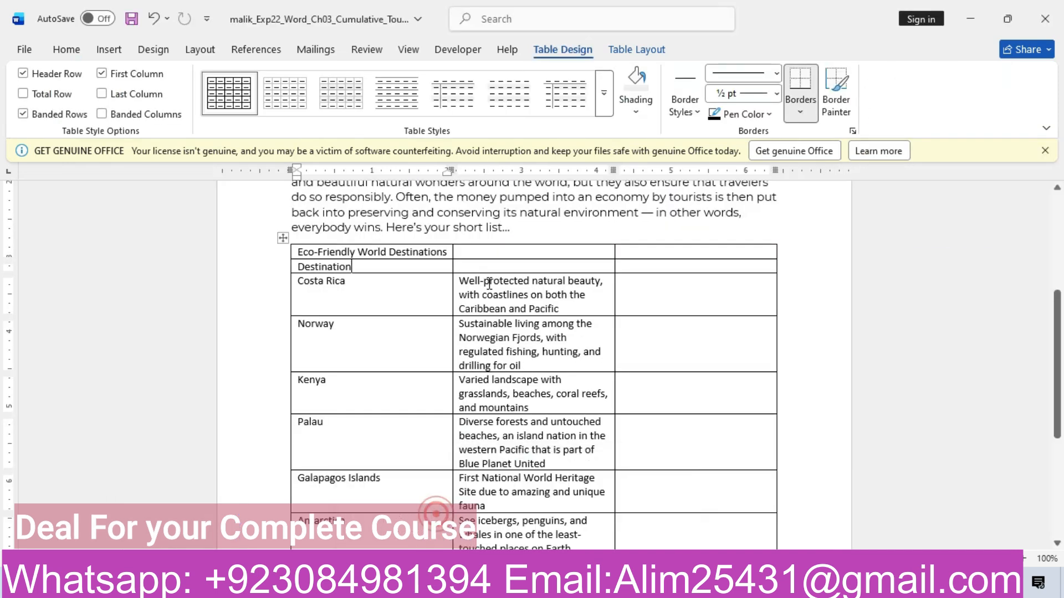
left_click(483, 268)
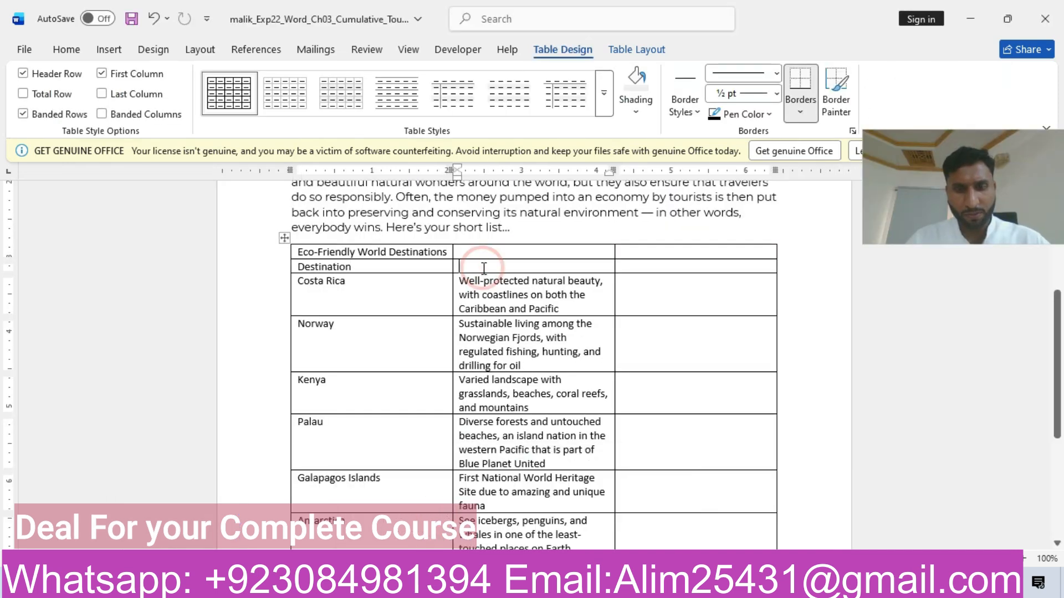
key("ctrl+v")
left_click(546, 285)
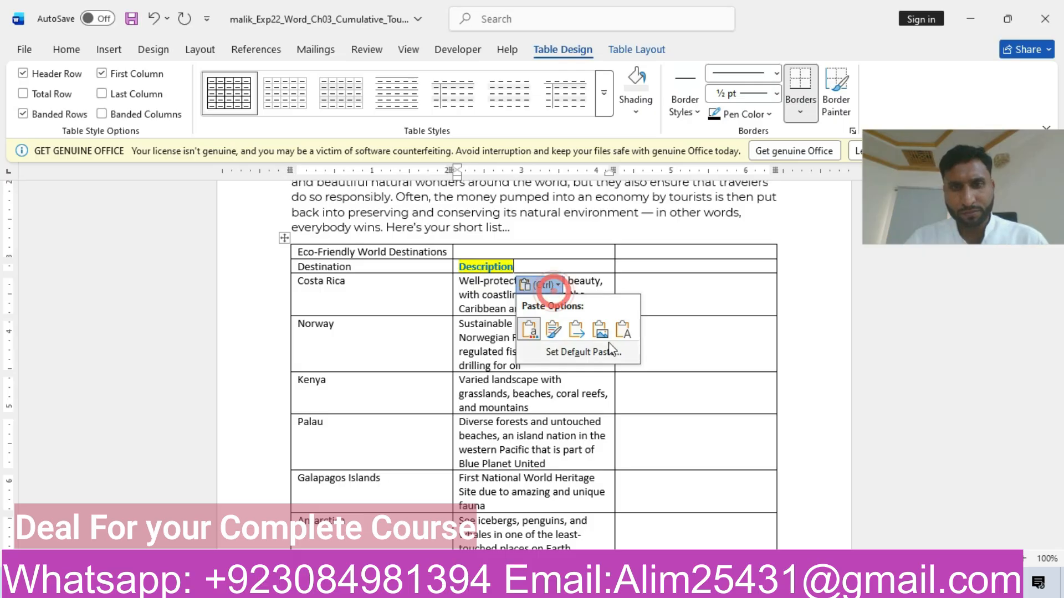
left_click(621, 330)
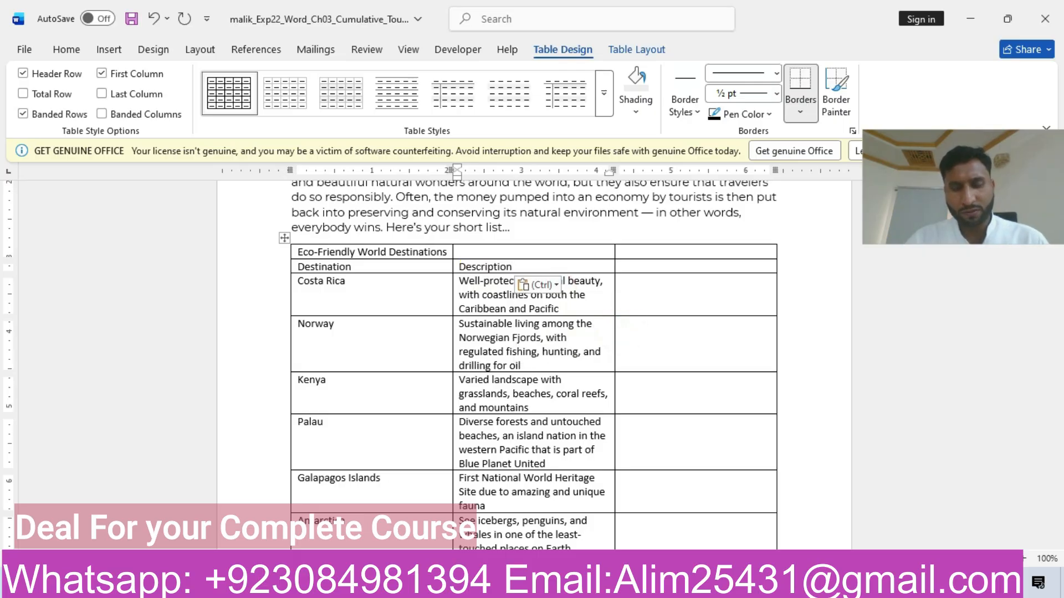
- Copy "C2 Rating" from the step 4 instructions and paste it as text only into the last cell of the new row
mouse_move(513, 586)
left_click(601, 522)
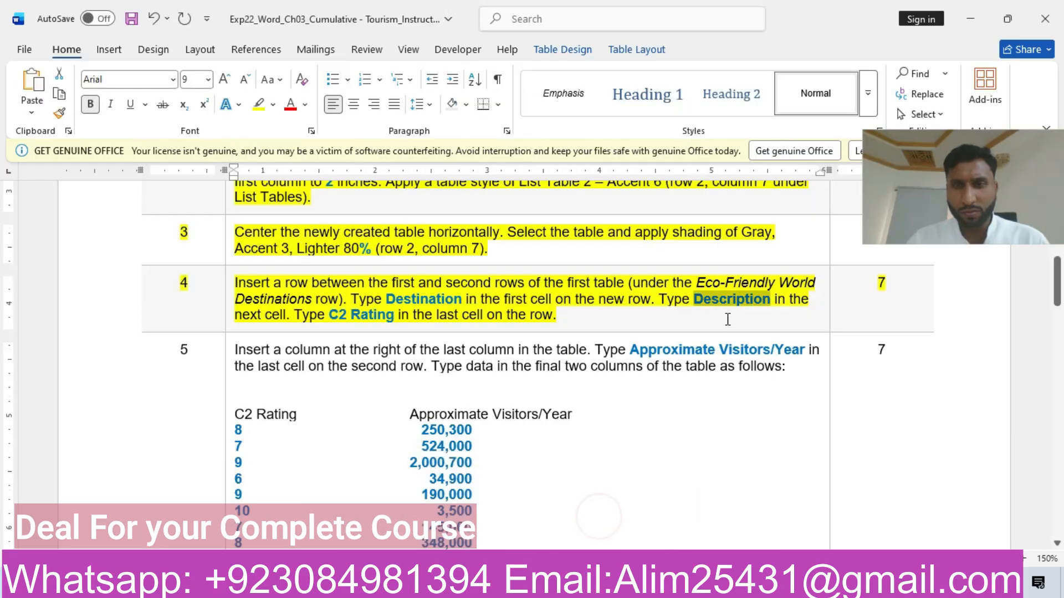
left_click_drag(329, 317, 386, 316)
key("ctrl+c")
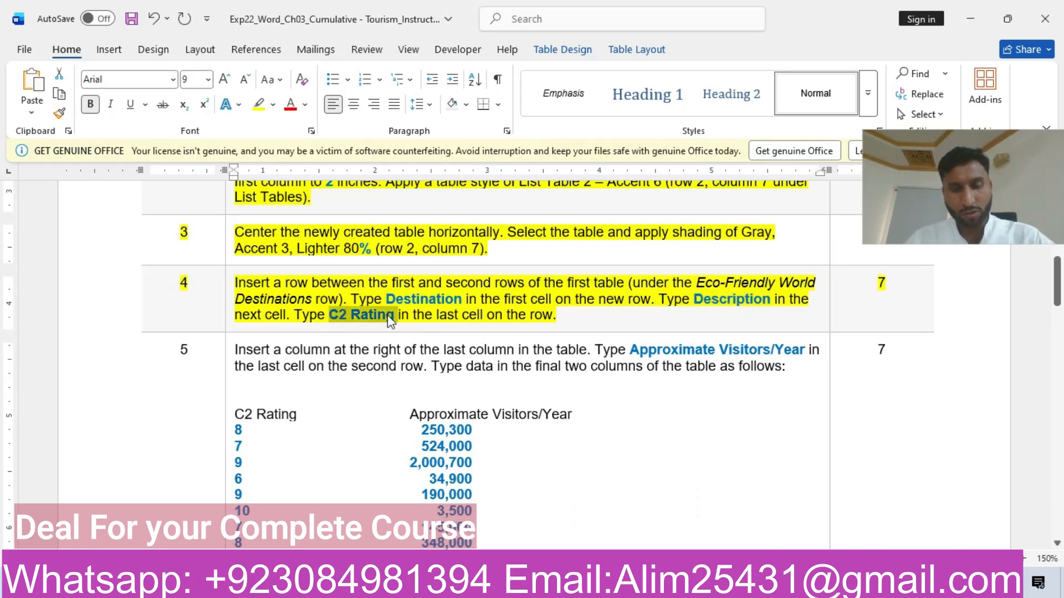
left_click(457, 531)
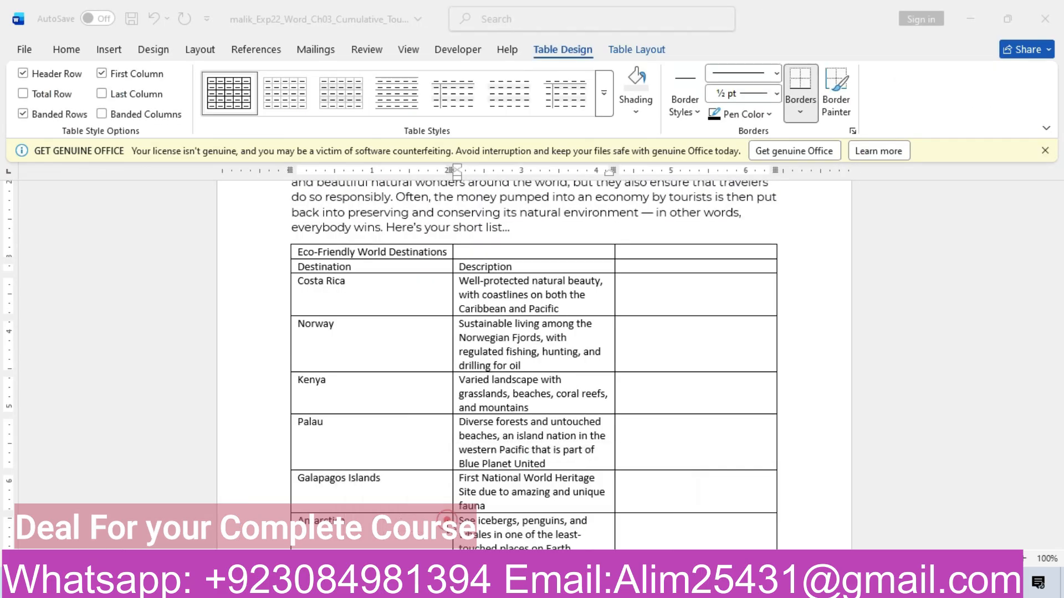
left_click(652, 271)
key("ctrl+v")
left_click(705, 285)
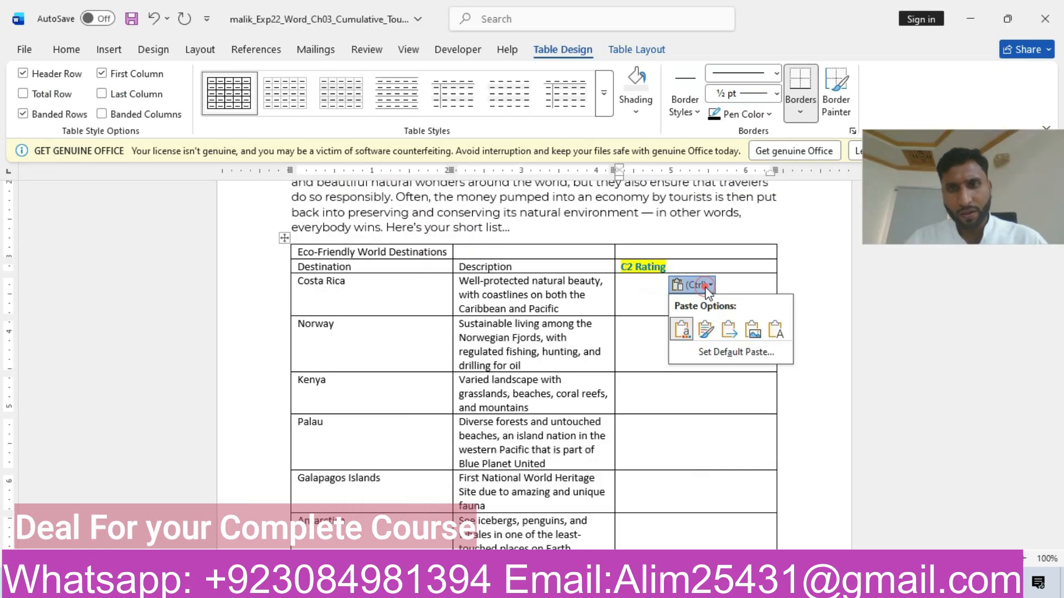
left_click(776, 330)
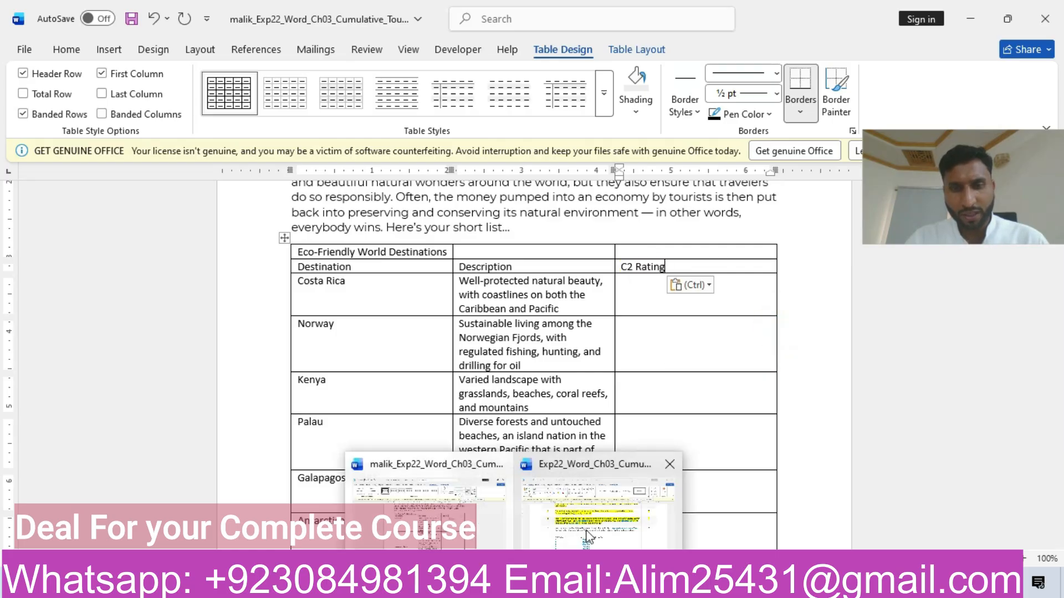
- Return to the instructions document and highlight the step 5 row of the table in yellow
left_click(596, 531)
left_click_drag(1057, 282, 1056, 297)
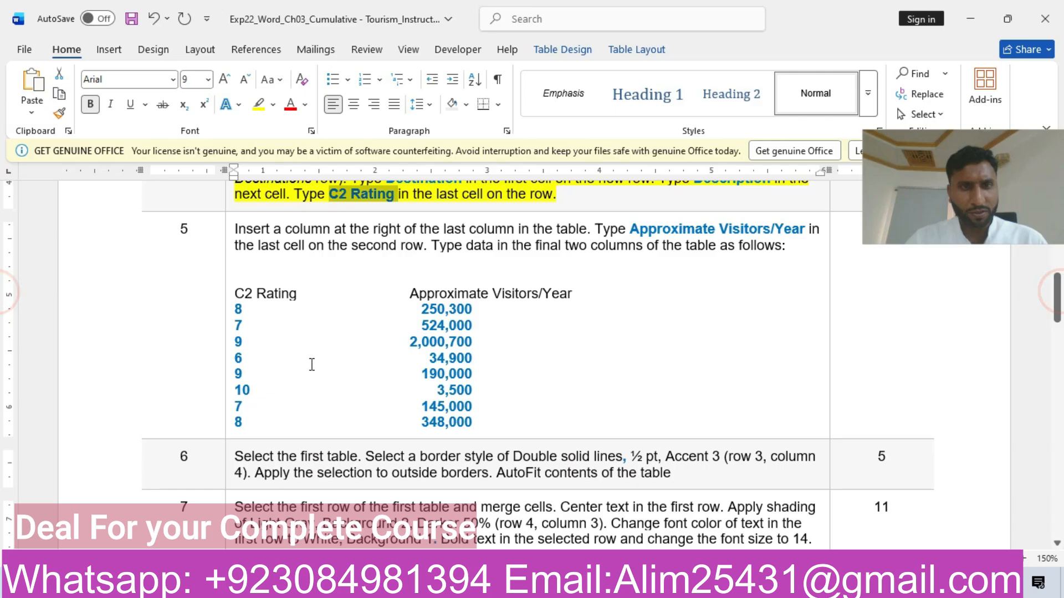
left_click(109, 315)
left_click(208, 272)
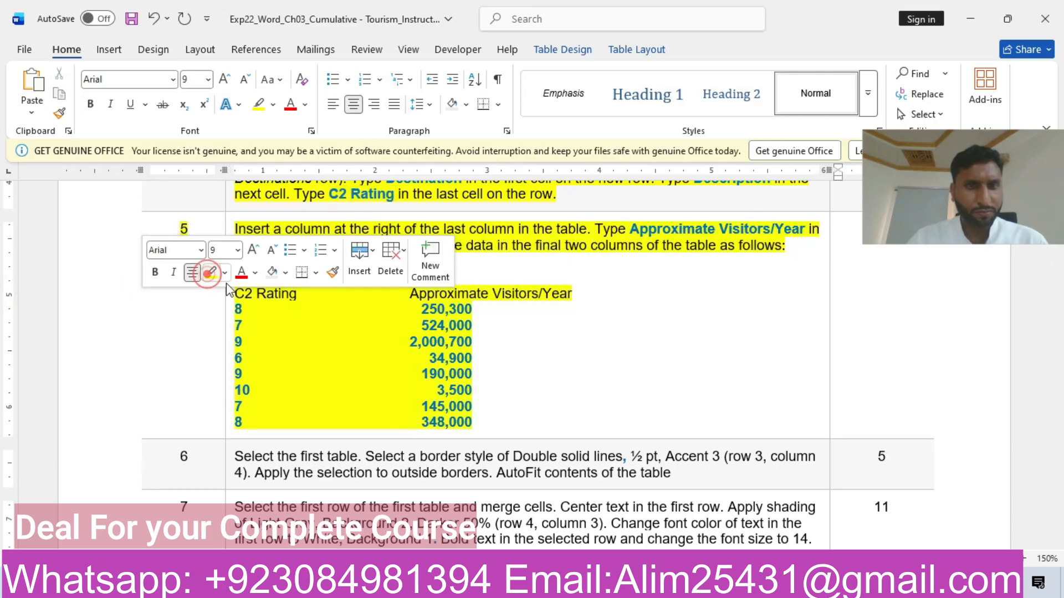
left_click(326, 327)
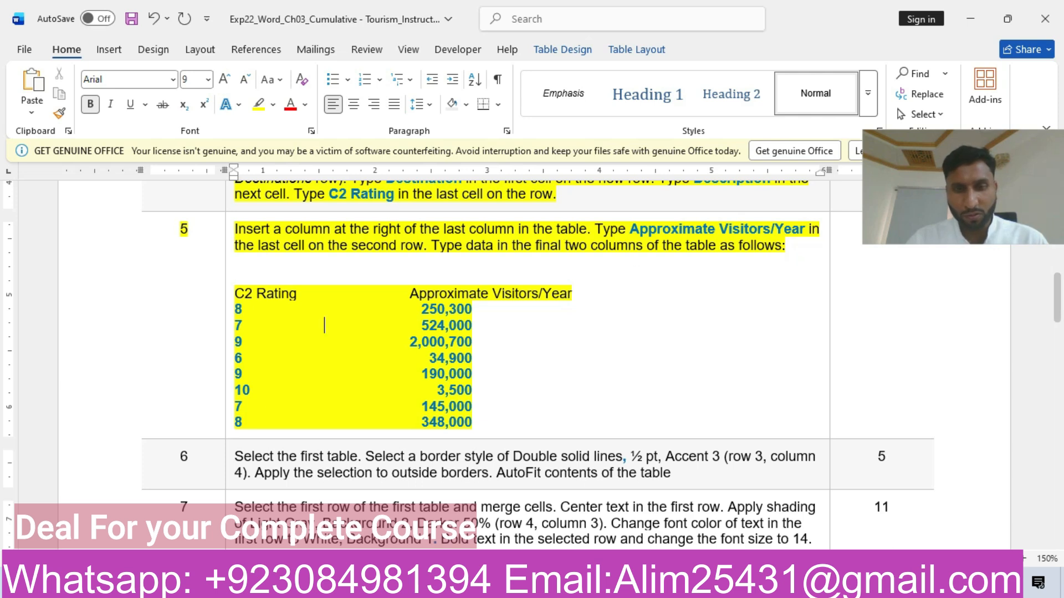
- Insert a column to the right of the "C2 Rating" column in the first table of the Tourism document
mouse_move(513, 585)
left_click(499, 518)
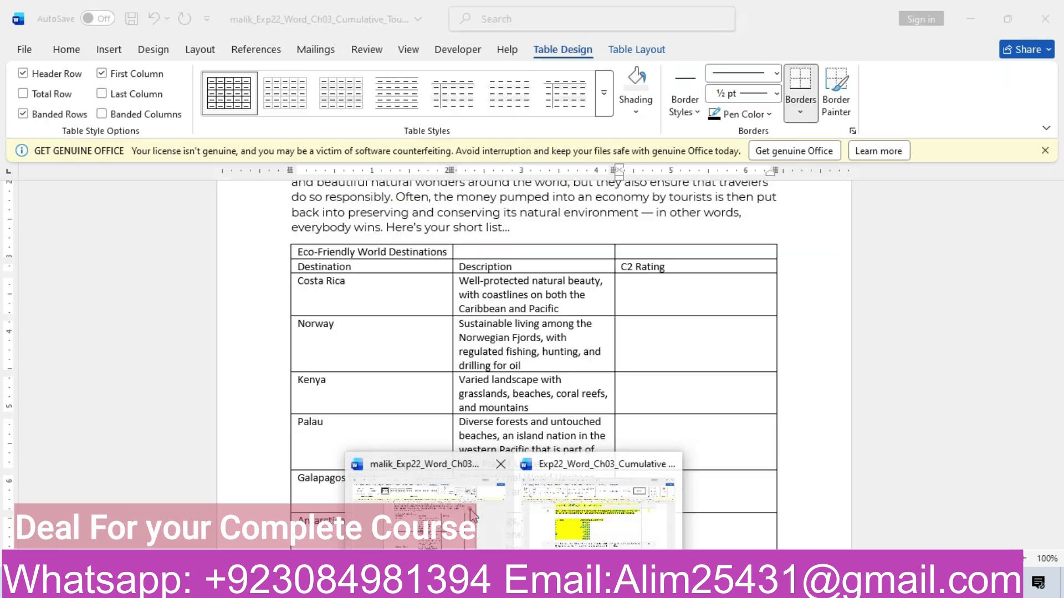
left_click(777, 238)
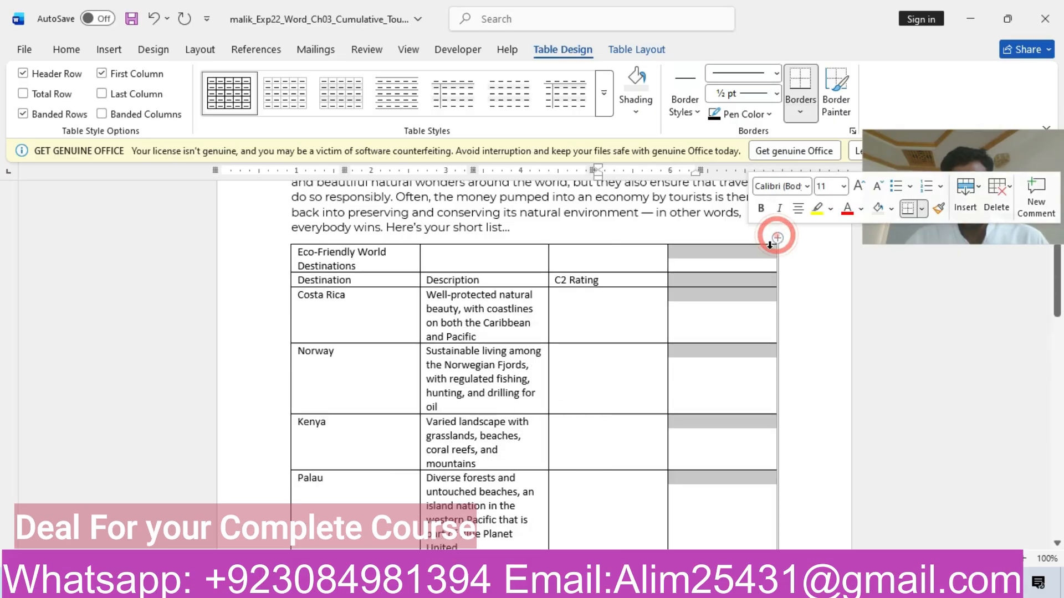
left_click(700, 273)
- Copy "Approximate Visitors/Year" from the step 5 instructions and paste it as text only into the last cell of the table's second row
mouse_move(513, 585)
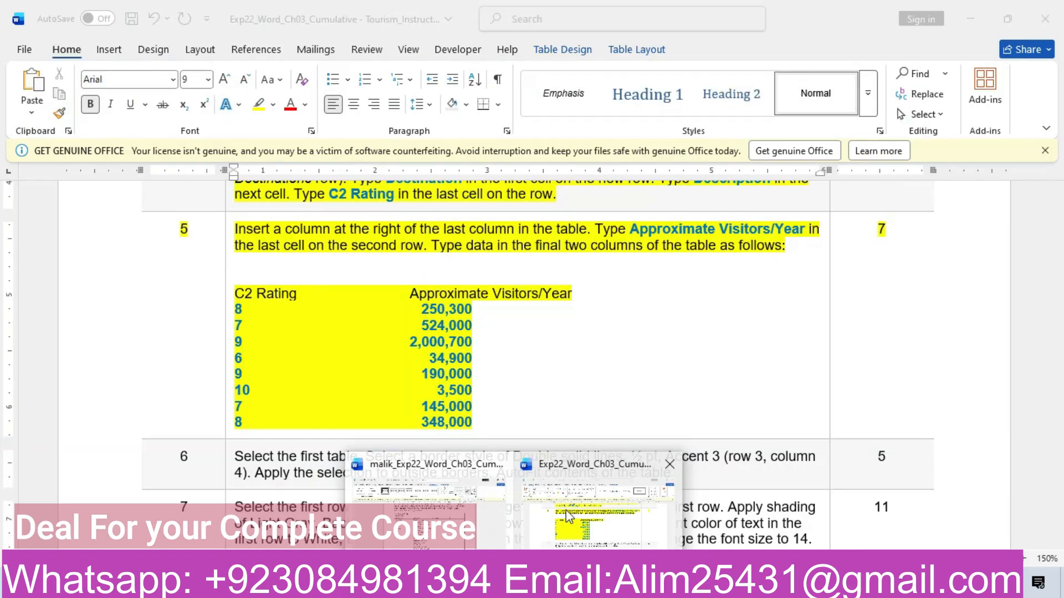
left_click(566, 510)
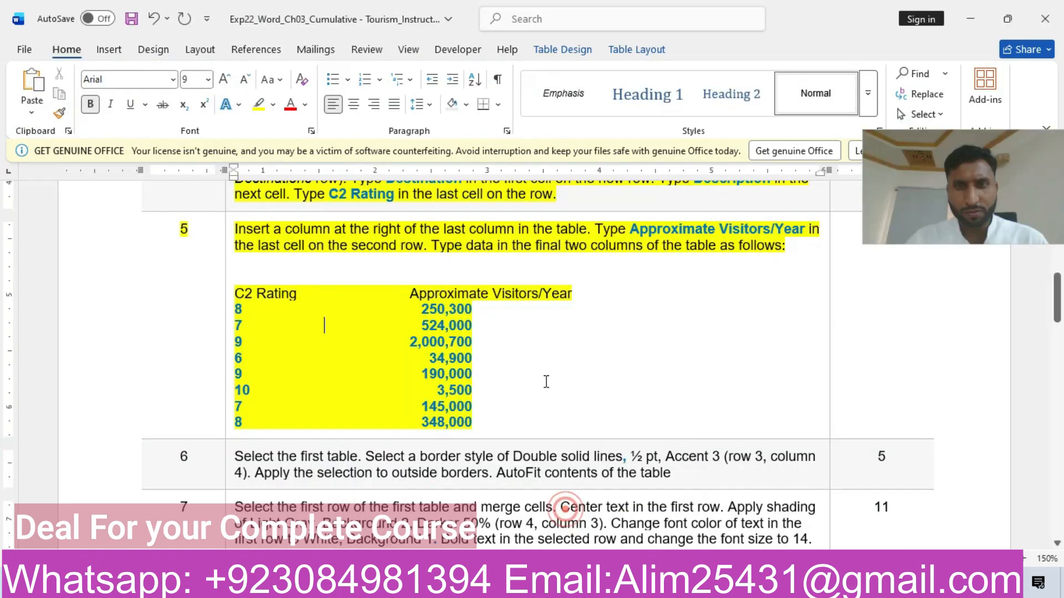
left_click_drag(634, 232, 789, 227)
key("ctrl+c")
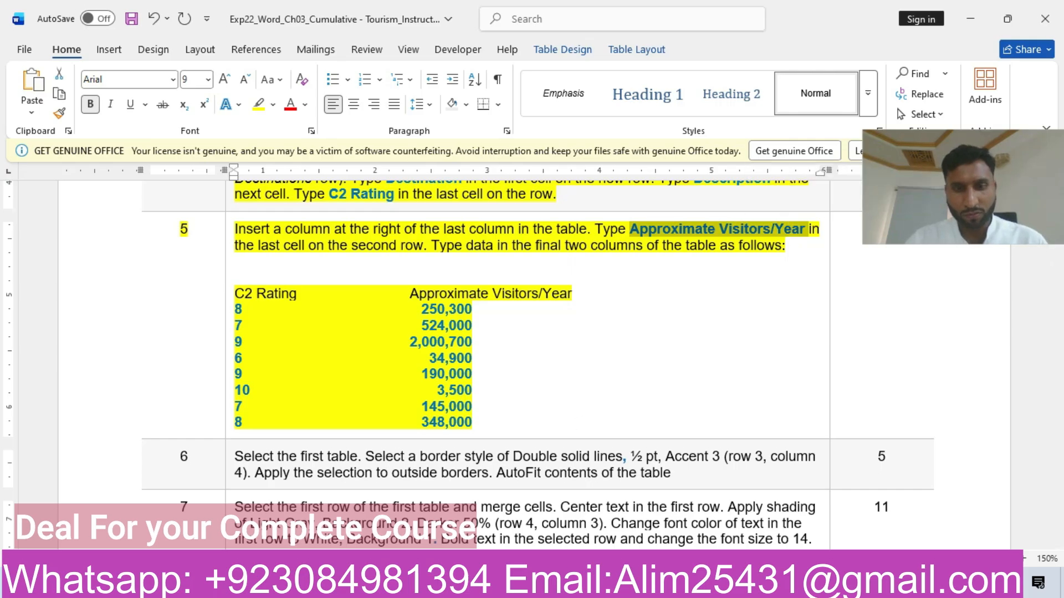
mouse_move(516, 586)
left_click(454, 507)
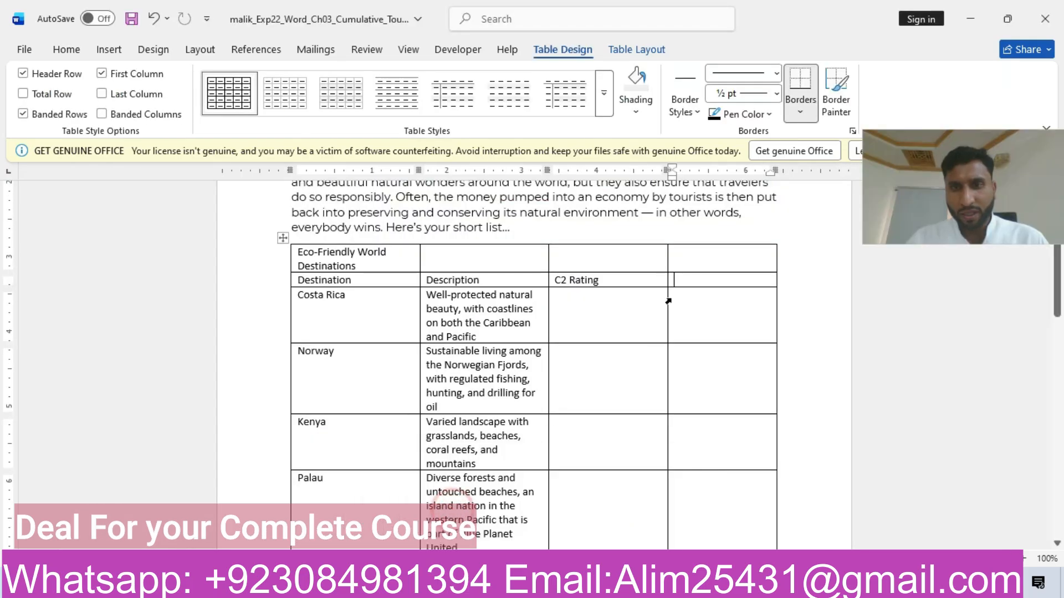
left_click(711, 253)
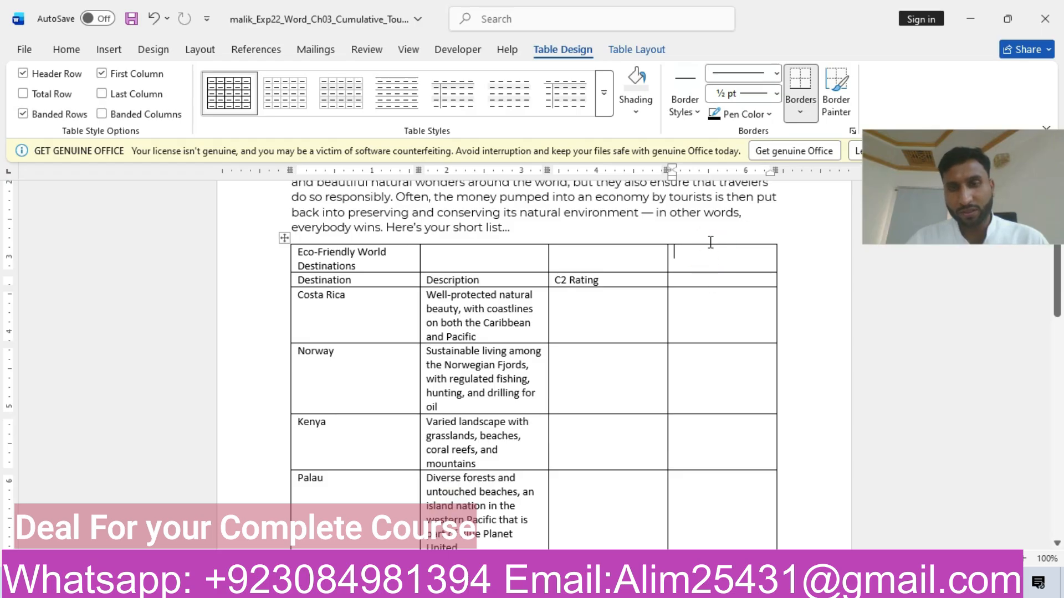
left_click(690, 281)
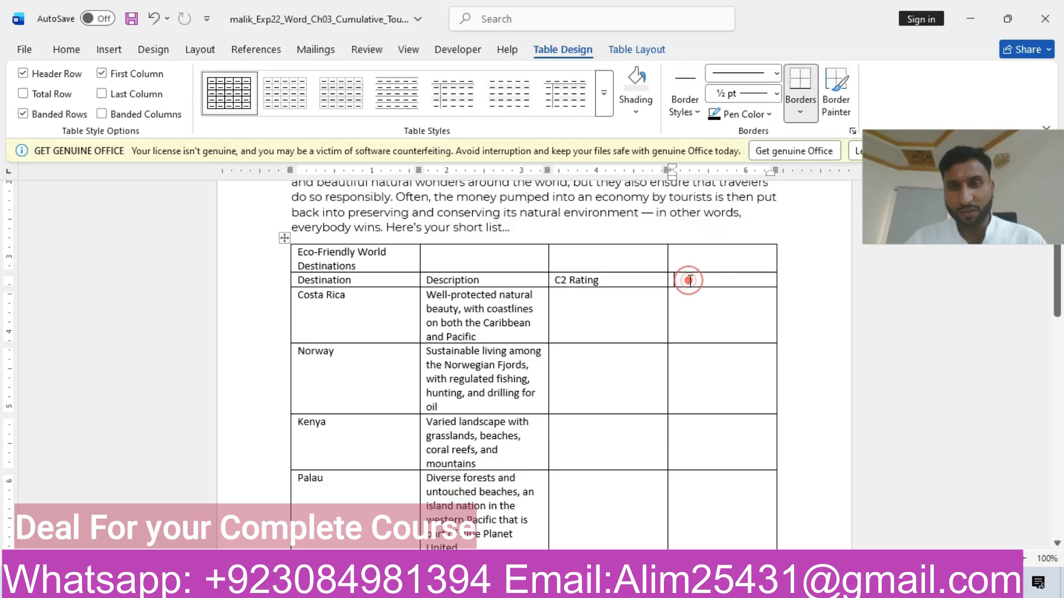
key("ctrl+v")
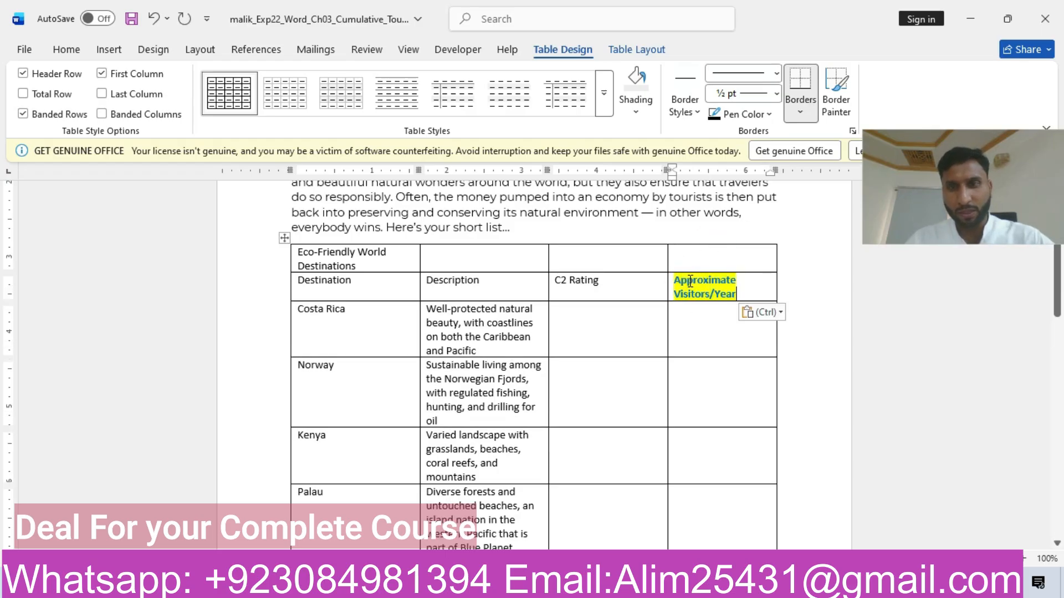
left_click(766, 313)
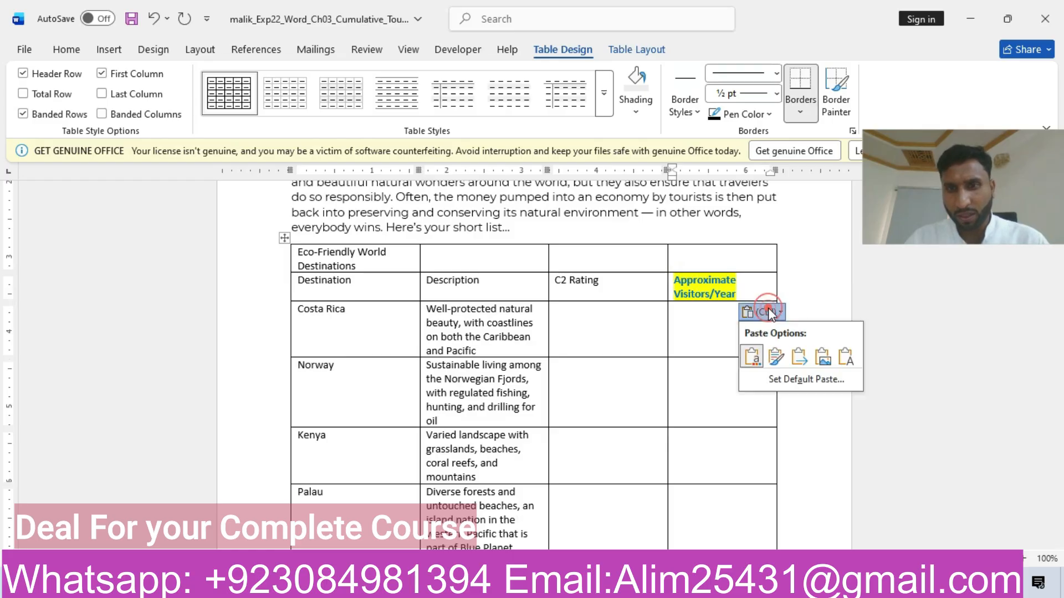
left_click(842, 358)
- Copy 250,300 from the step 5 data and paste it as text only into Costa Rica's Approximate Visitors/Year cell
mouse_move(514, 585)
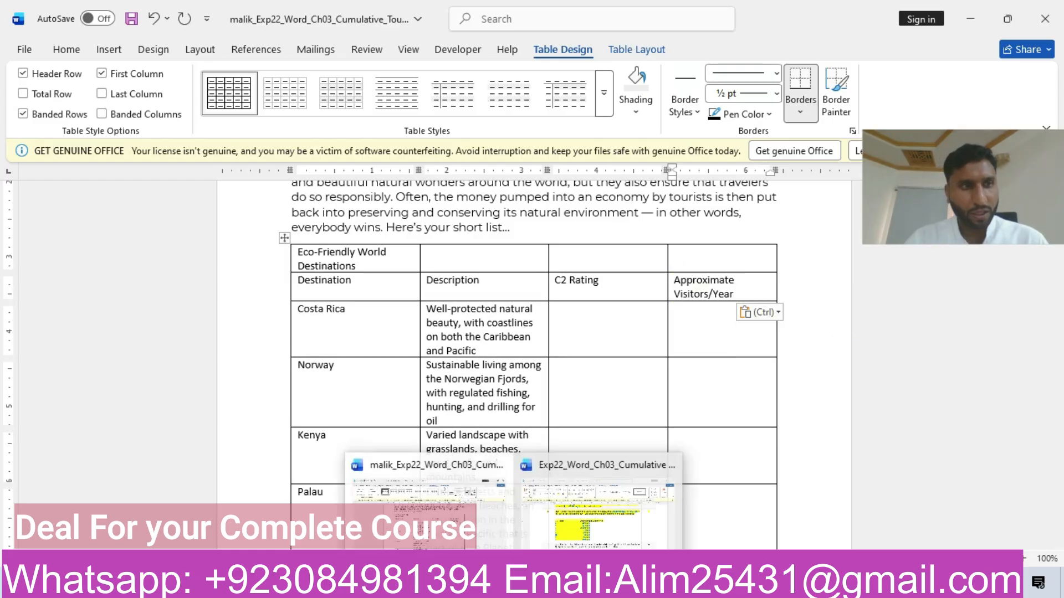
left_click(554, 515)
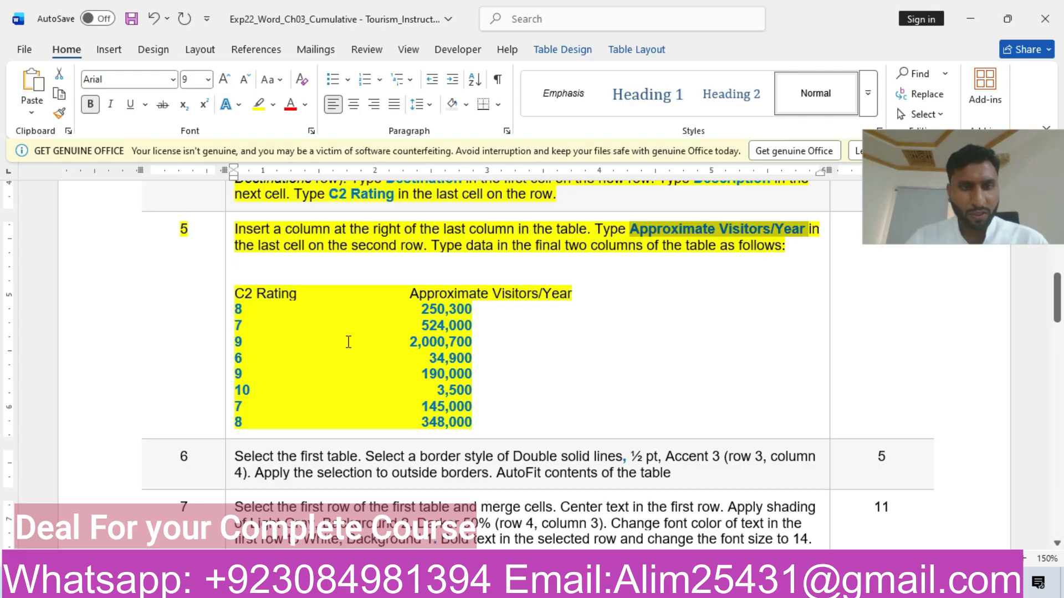
left_click_drag(422, 309, 471, 310)
key("ctrl+c")
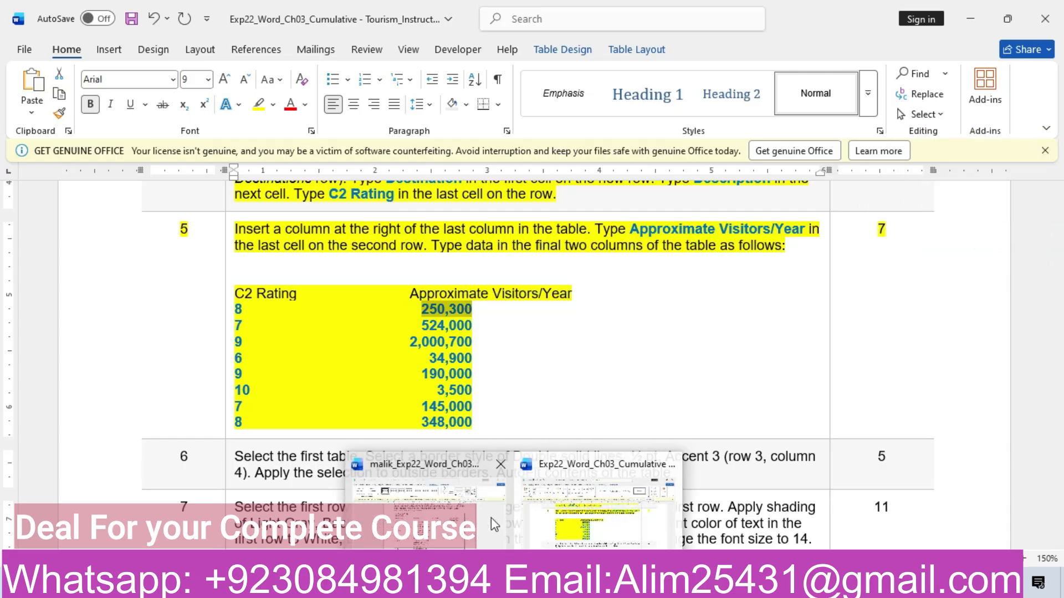
left_click(477, 517)
left_click(697, 350)
key("ctrl+v")
left_click(752, 328)
left_click(812, 373)
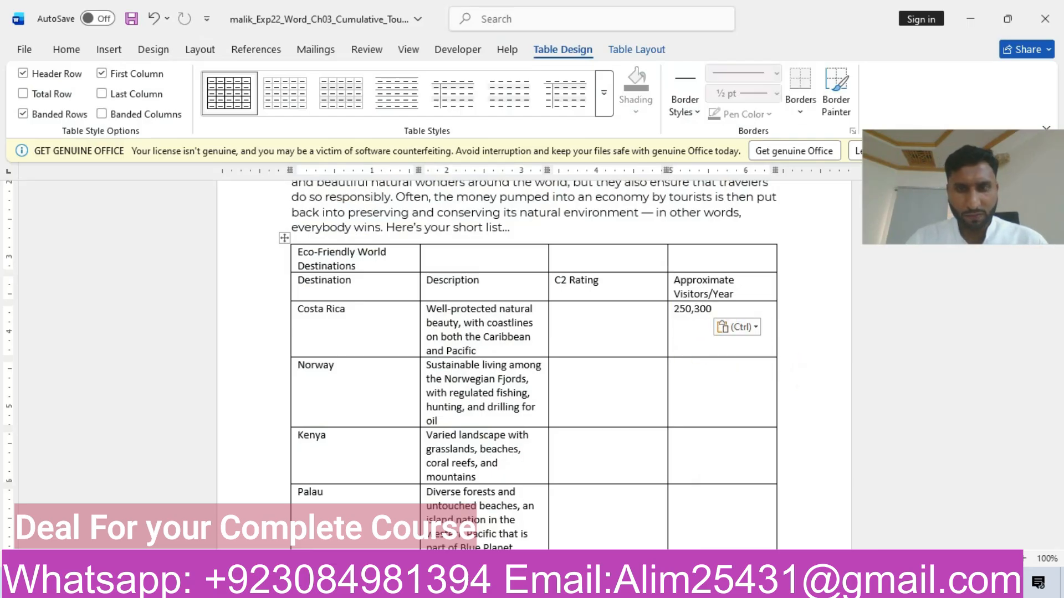
- Copy 524,000 from the step 5 data and paste it as text only into Norway's Approximate Visitors/Year cell
mouse_move(515, 584)
left_click(582, 521)
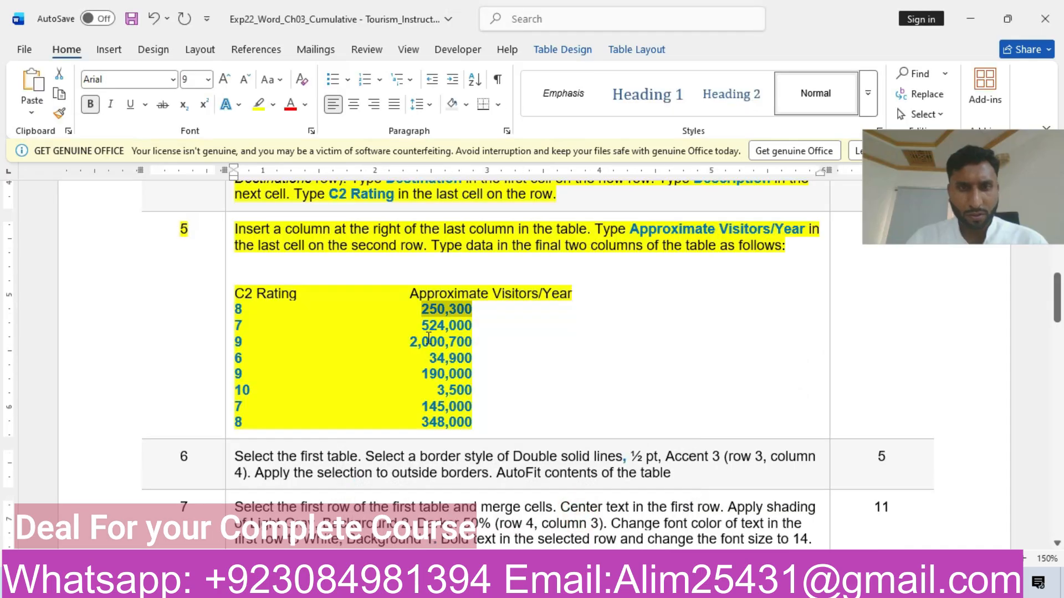
left_click_drag(423, 325, 476, 326)
key("ctrl+c")
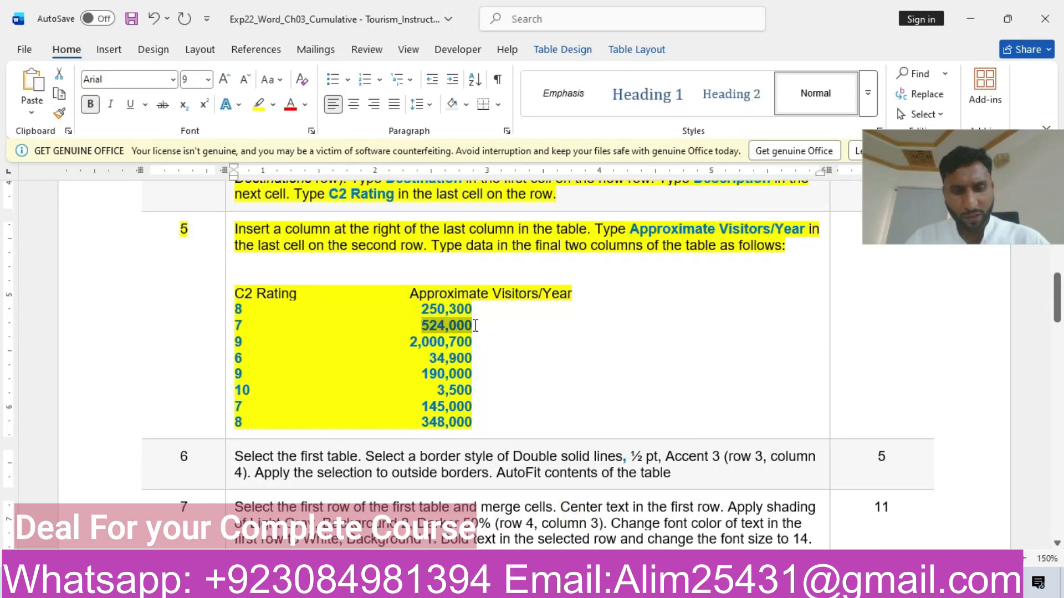
mouse_move(494, 530)
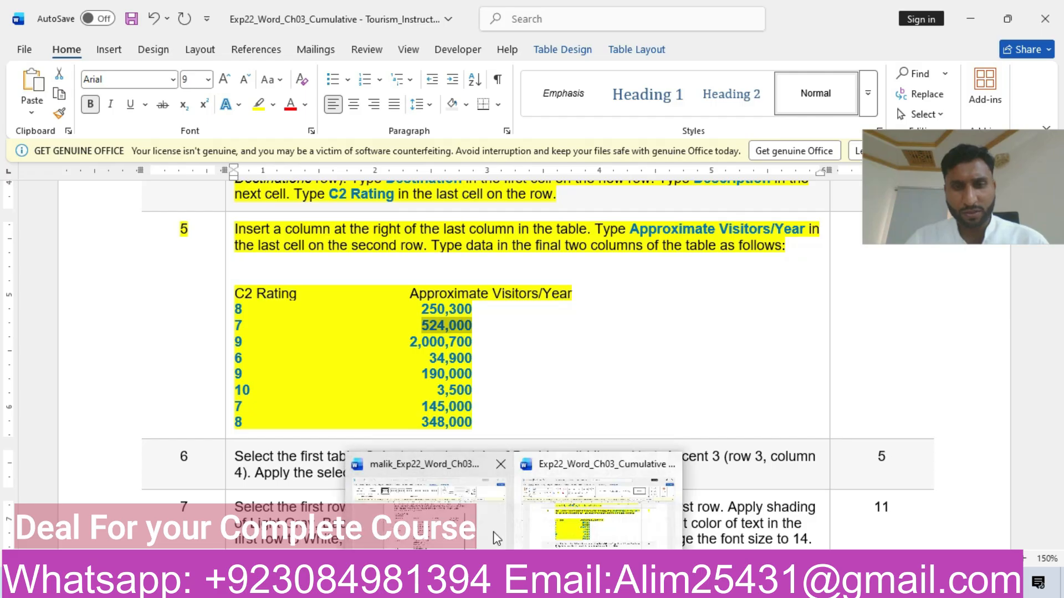
left_click(432, 523)
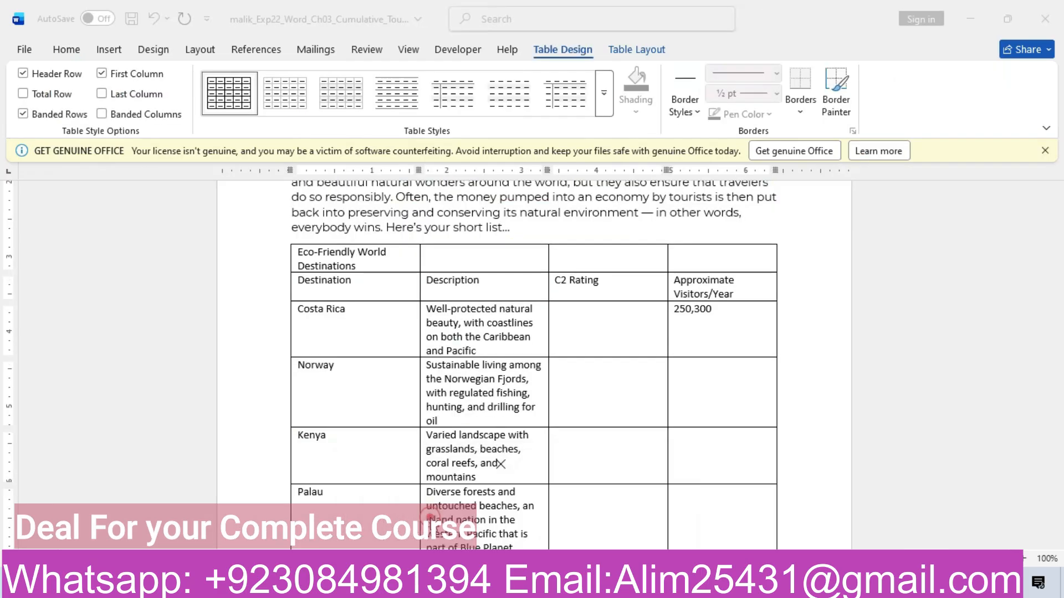
left_click(700, 370)
key("ctrl+v")
left_click(757, 384)
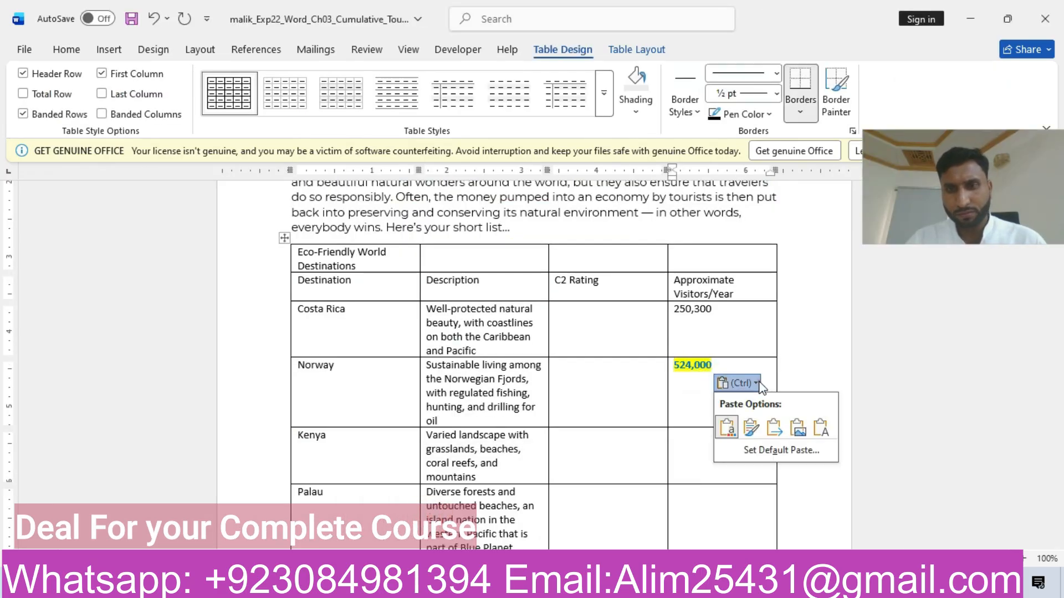
left_click(821, 432)
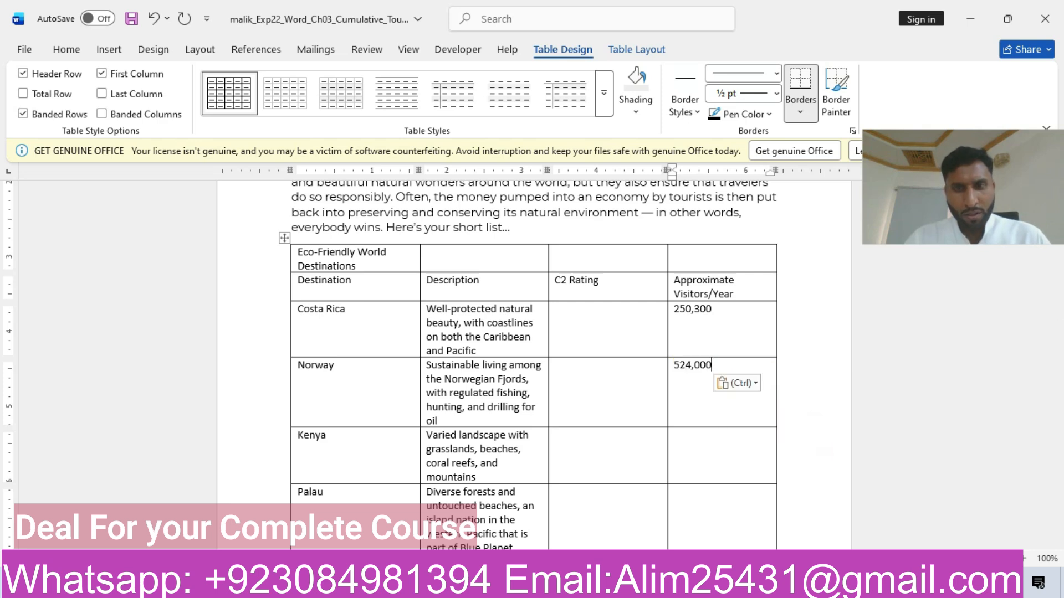
- Copy 2,000,700 from the step 5 data and paste it as text only into Kenya's Approximate Visitors/Year cell
mouse_move(513, 587)
left_click(594, 532)
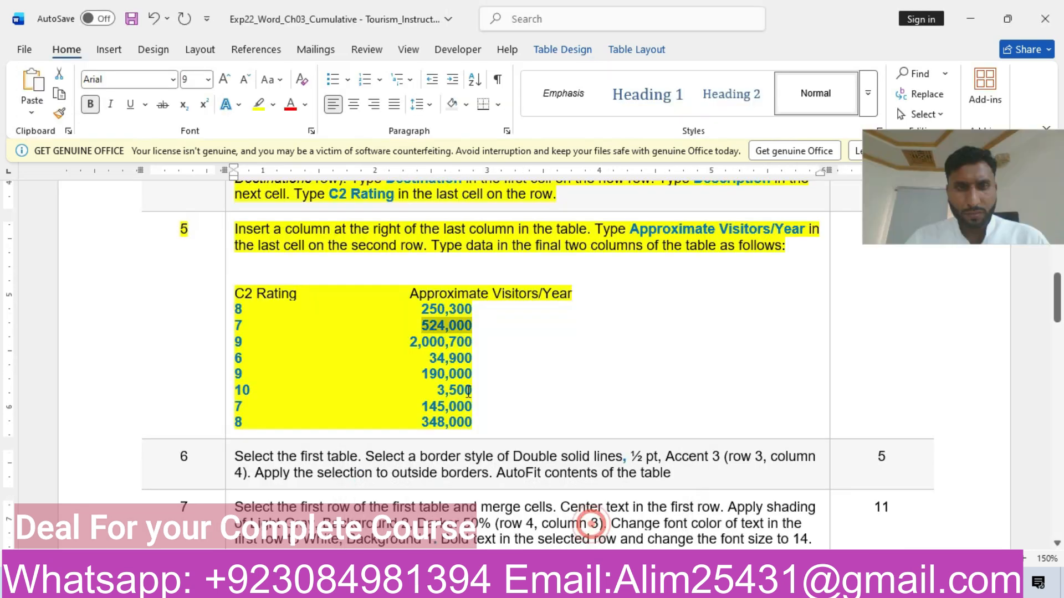
triple_click(409, 342)
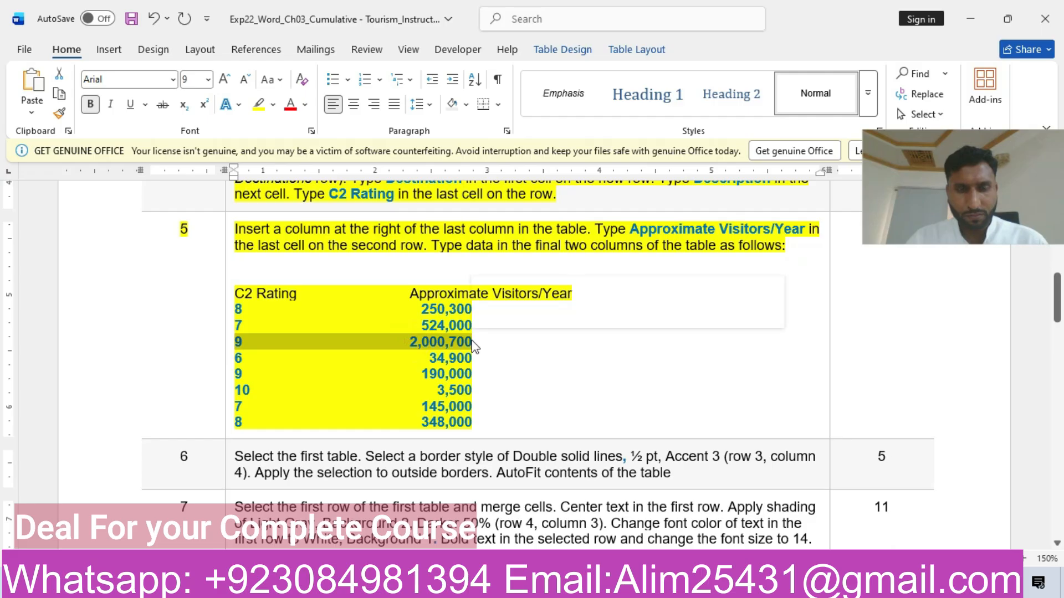
left_click(487, 349)
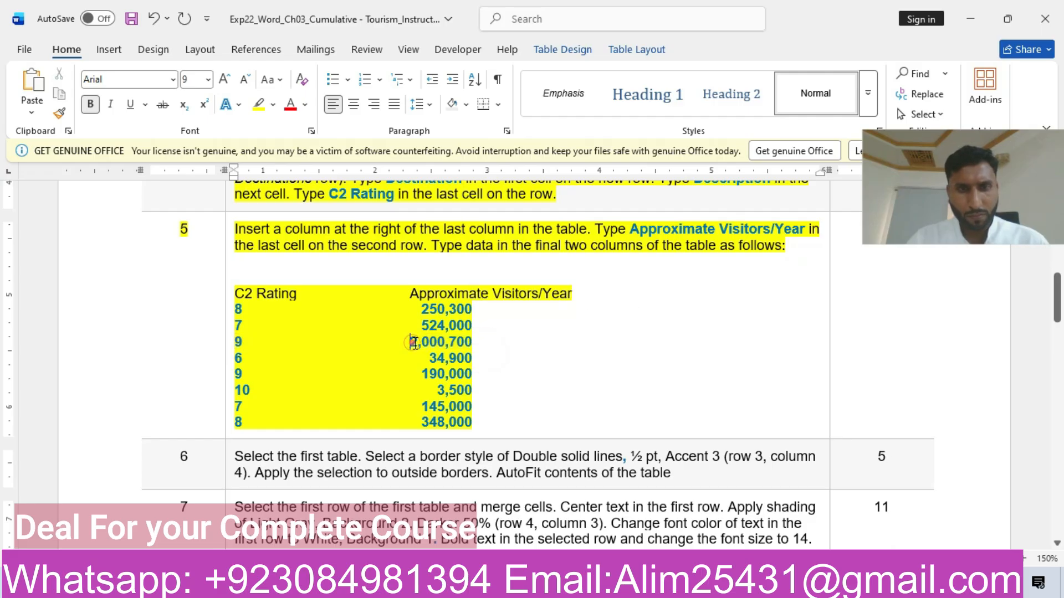
left_click_drag(411, 342, 471, 345)
key("ctrl+c")
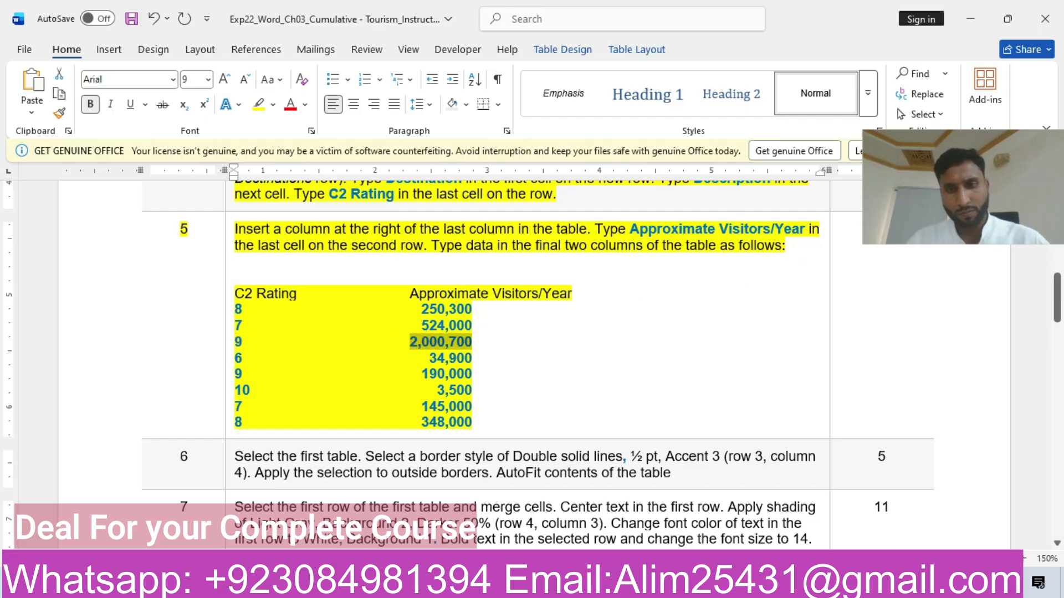
mouse_move(514, 589)
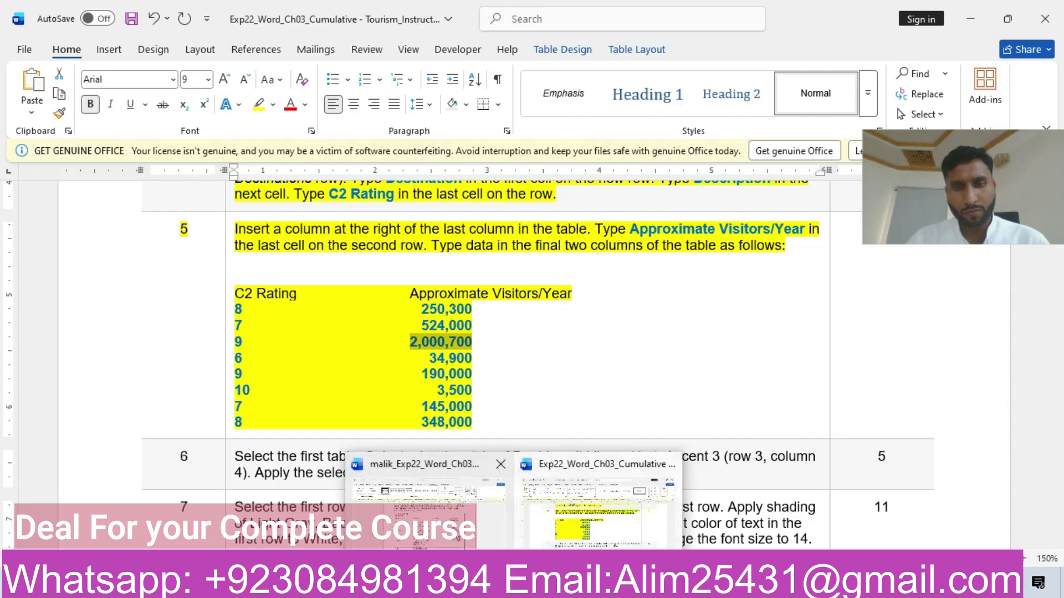
left_click(426, 499)
left_click(718, 464)
key("ctrl+v")
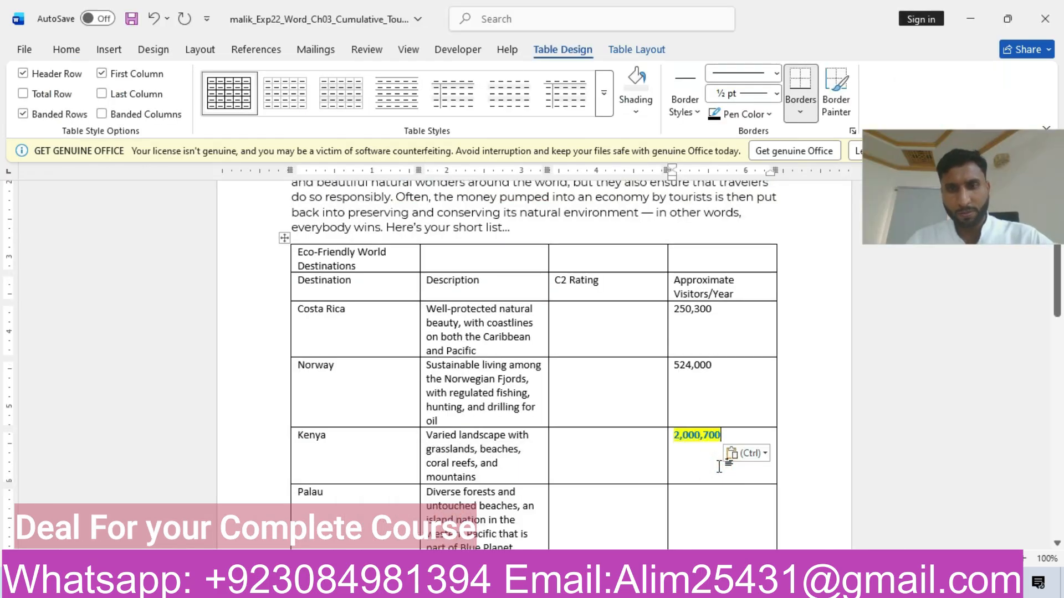
left_click(756, 453)
left_click(833, 499)
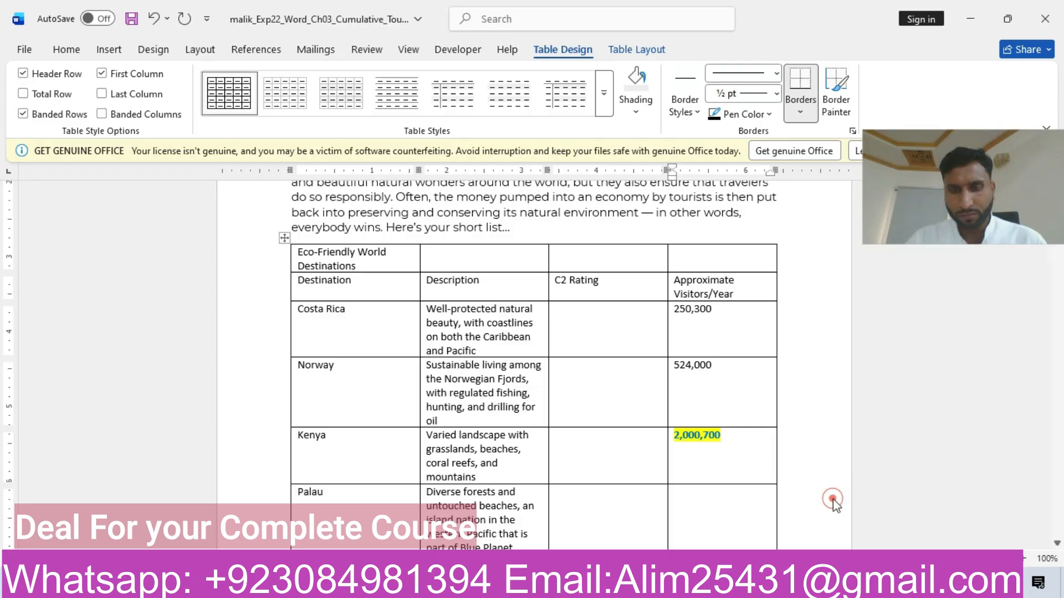
- Copy 34,900 from the step 5 data and paste it as text only into Palau's Approximate Visitors/Year cell
left_click(738, 518)
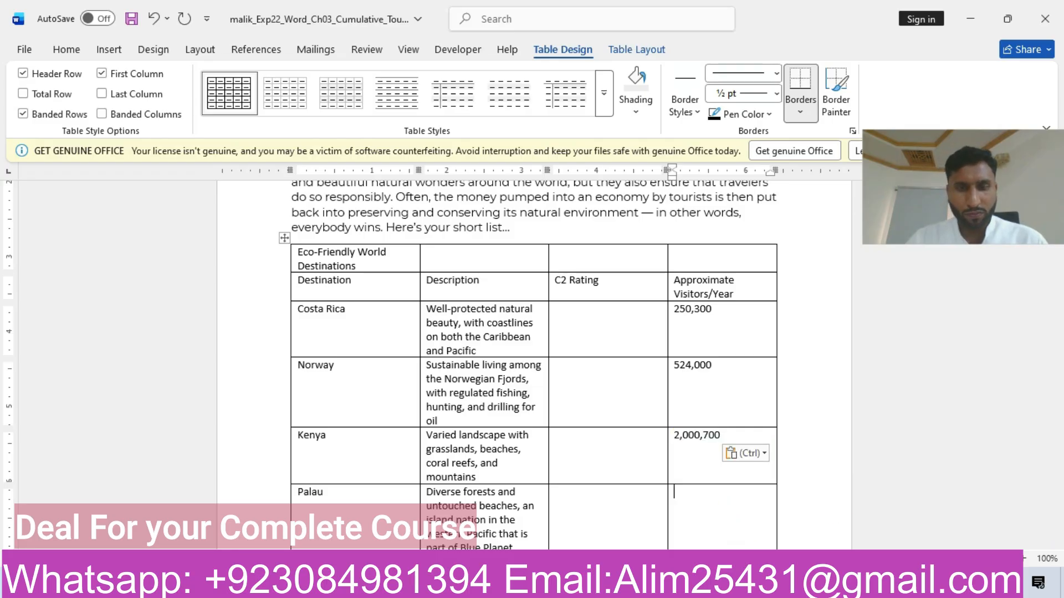
left_click(571, 512)
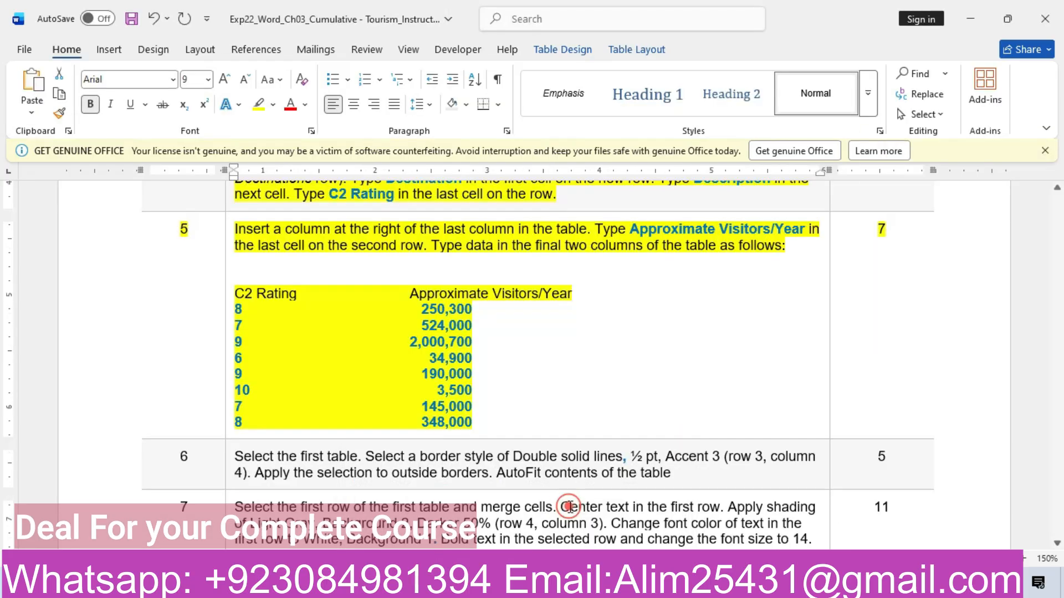
double_click(431, 359)
key("ctrl+c")
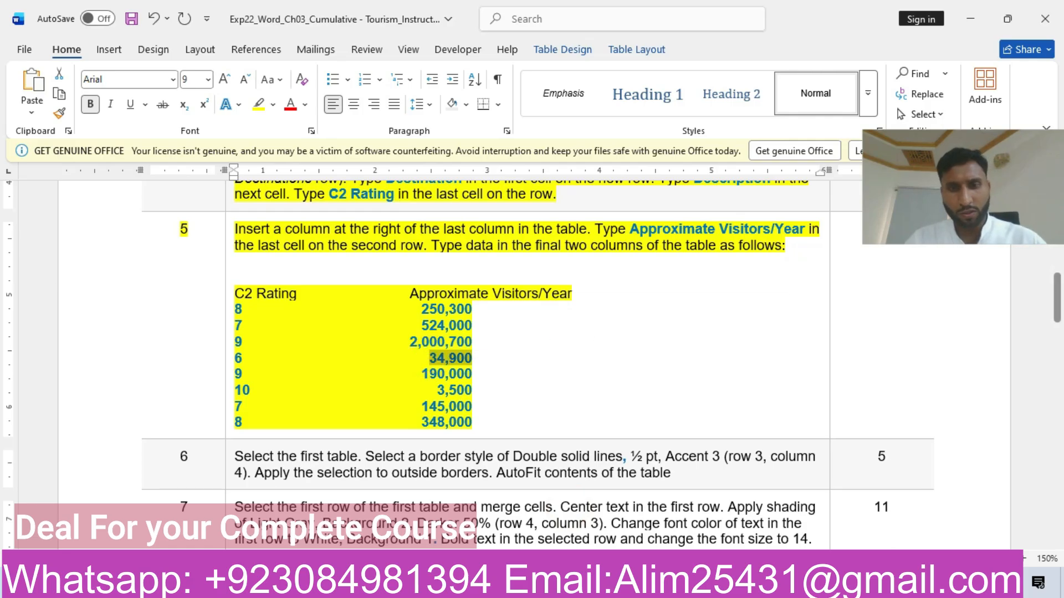
mouse_move(515, 587)
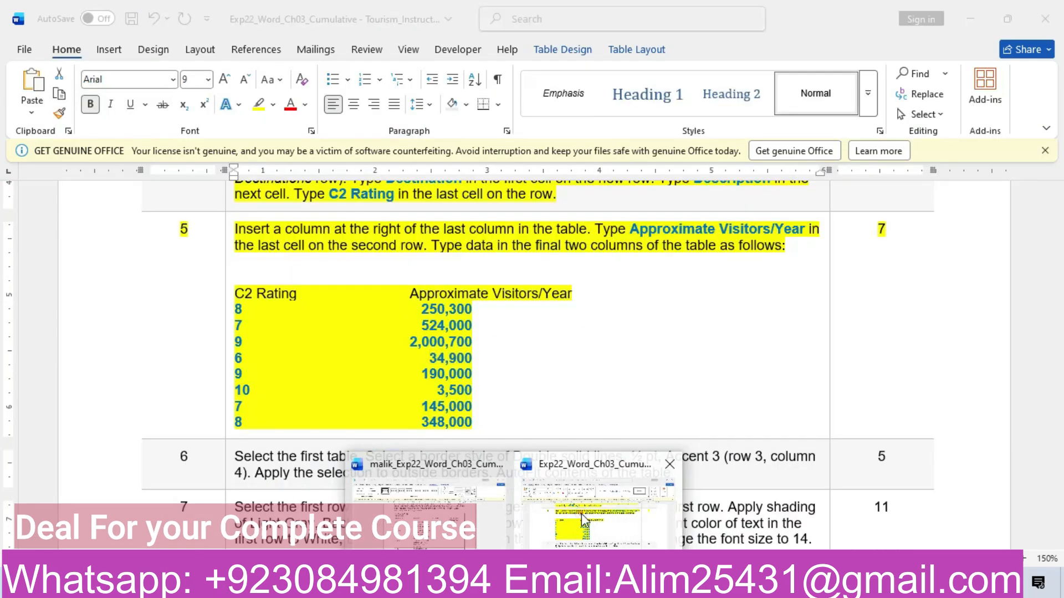
left_click(583, 520)
left_click(412, 504)
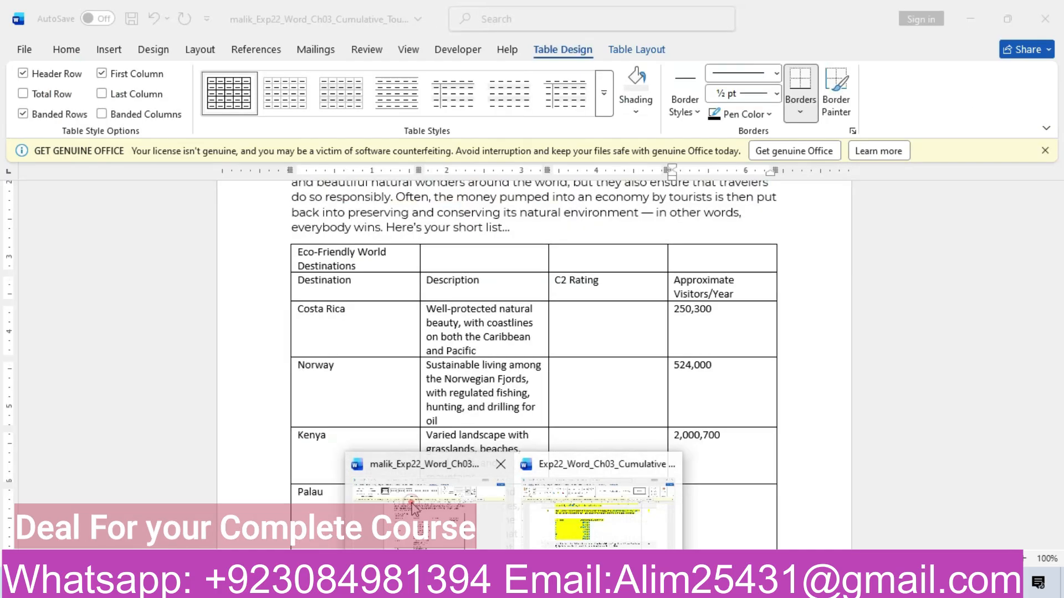
left_click(701, 518)
key("ctrl+v")
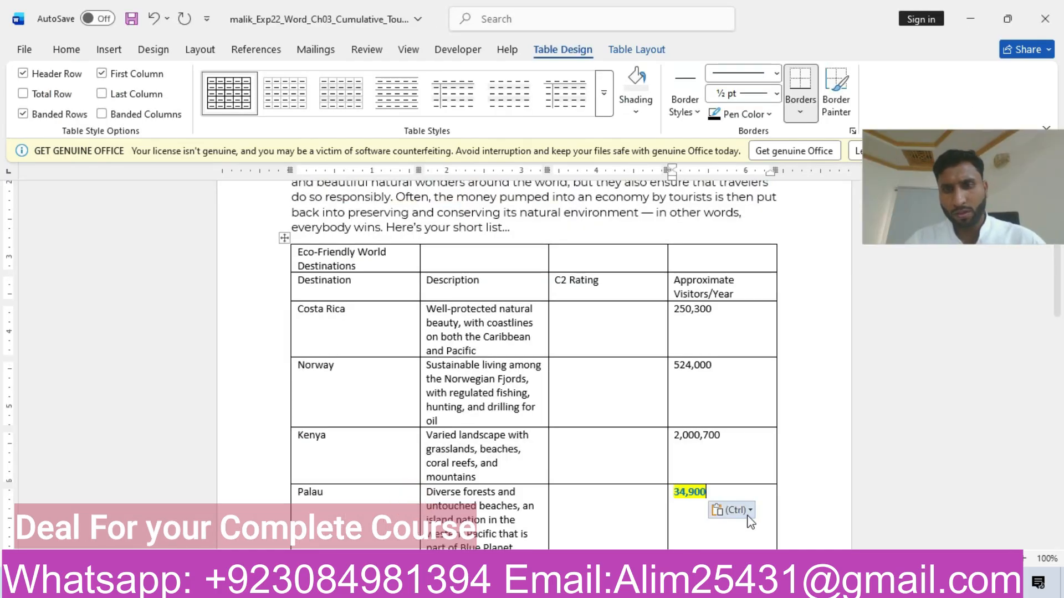
left_click(732, 510)
left_click(818, 466)
- Copy 190,000 from the step 5 data and paste it as text only into the Galapagos Islands' Approximate Visitors/Year cell
left_click_drag(1057, 310, 1058, 335)
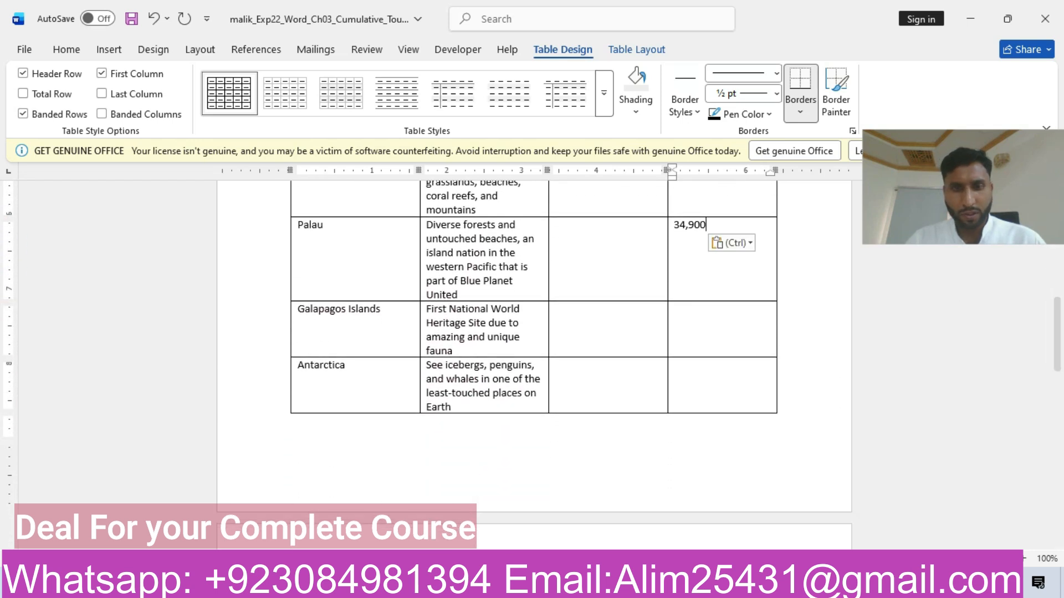
left_click(599, 529)
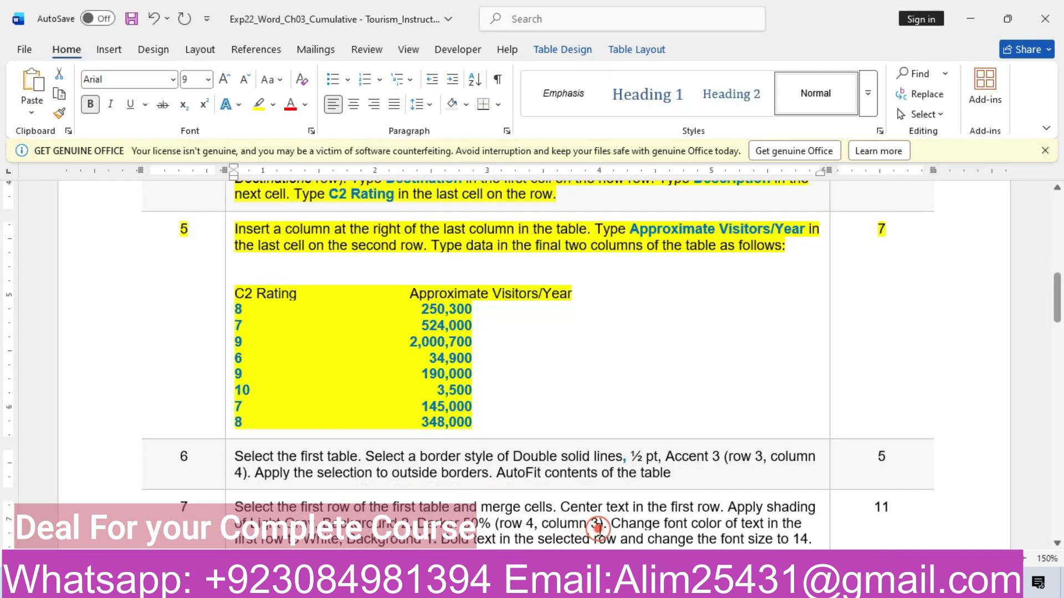
left_click_drag(422, 372, 470, 379)
key("ctrl+c")
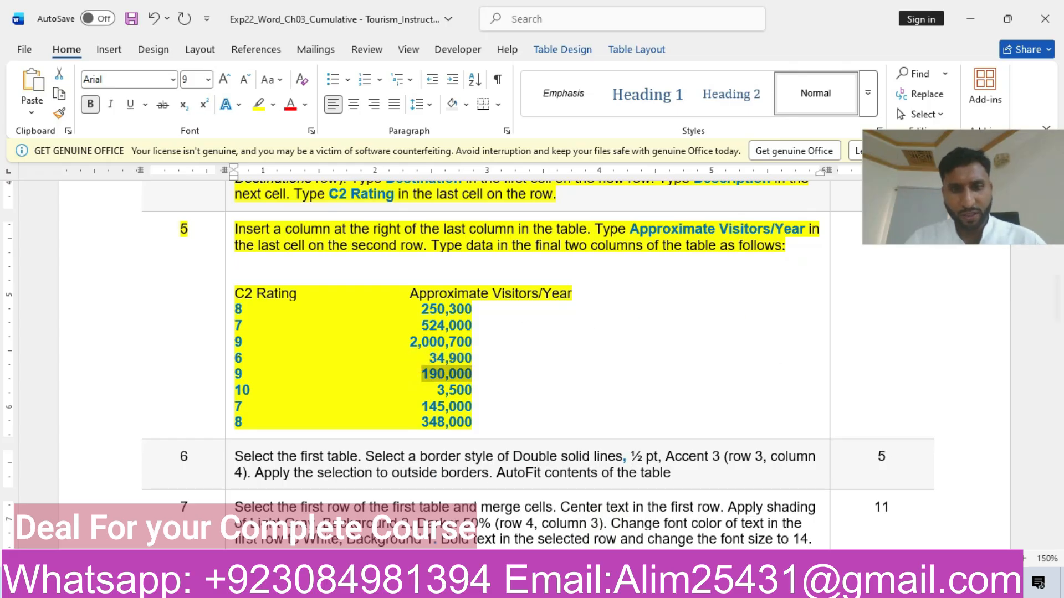
left_click(475, 510)
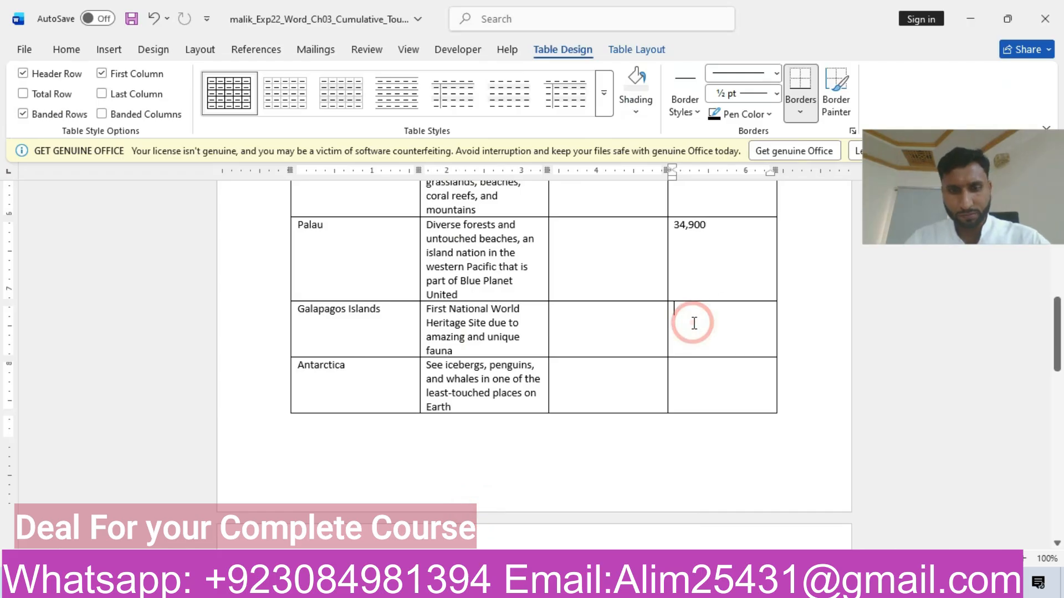
key("ctrl+v")
left_click(743, 326)
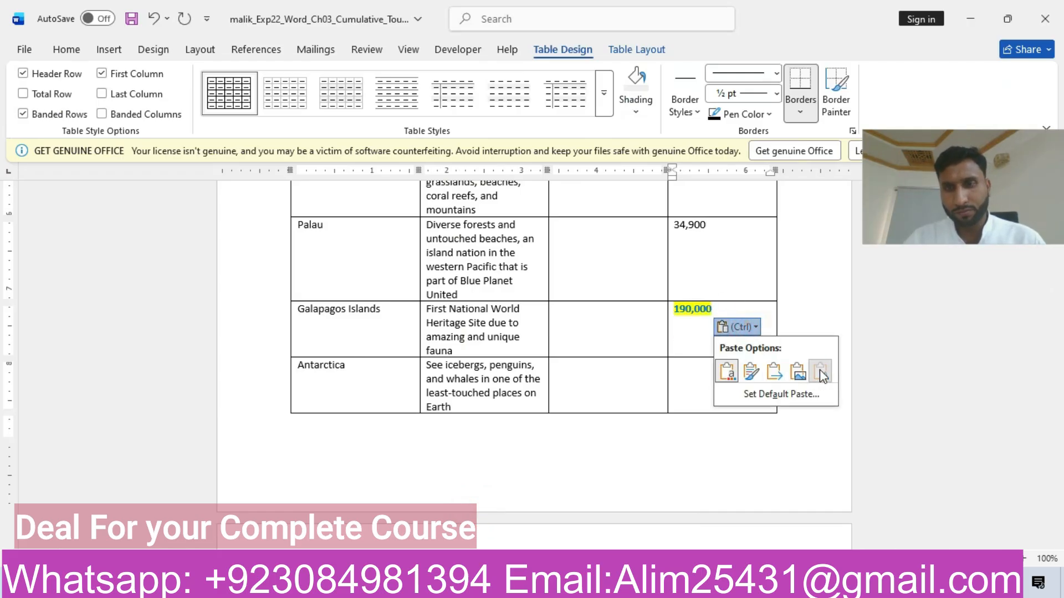
left_click(820, 370)
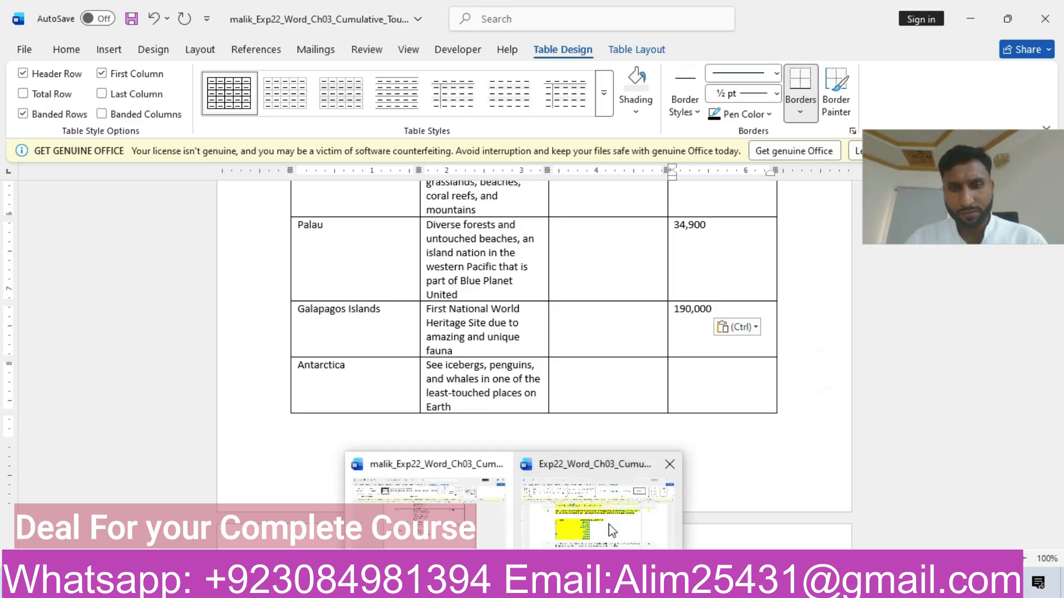
- Copy 3,500 from the step 5 data and paste it as text only into Antarctica's Approximate Visitors/Year cell
left_click(609, 522)
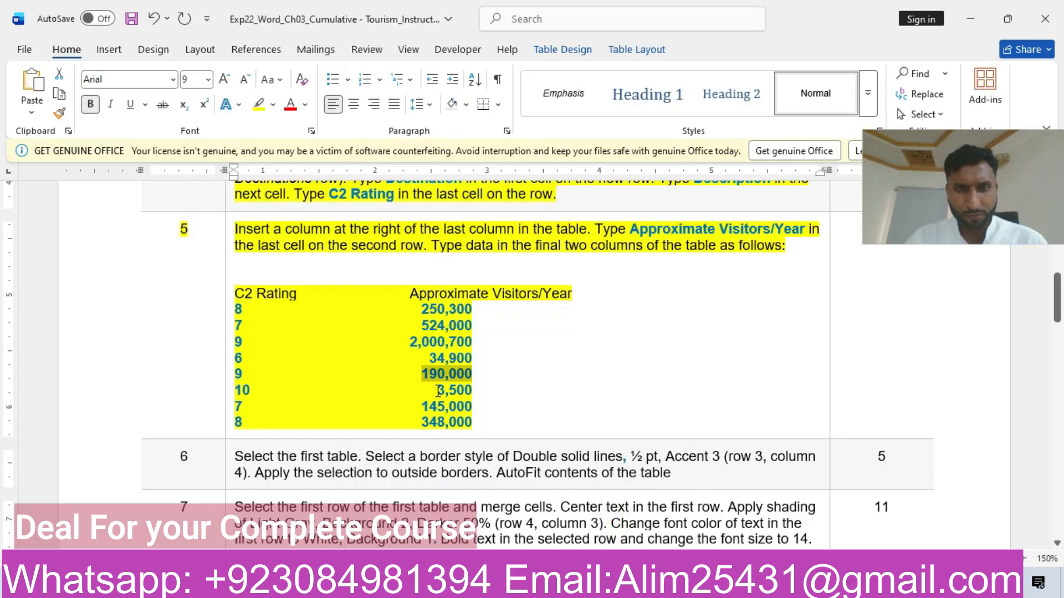
left_click_drag(438, 391, 471, 392)
key("ctrl+c")
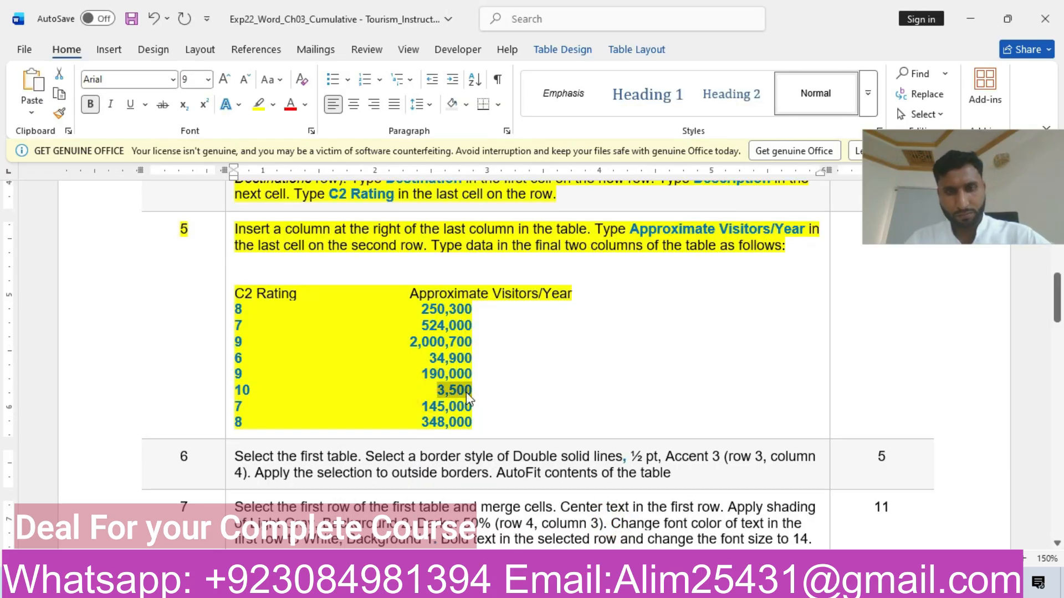
left_click(407, 530)
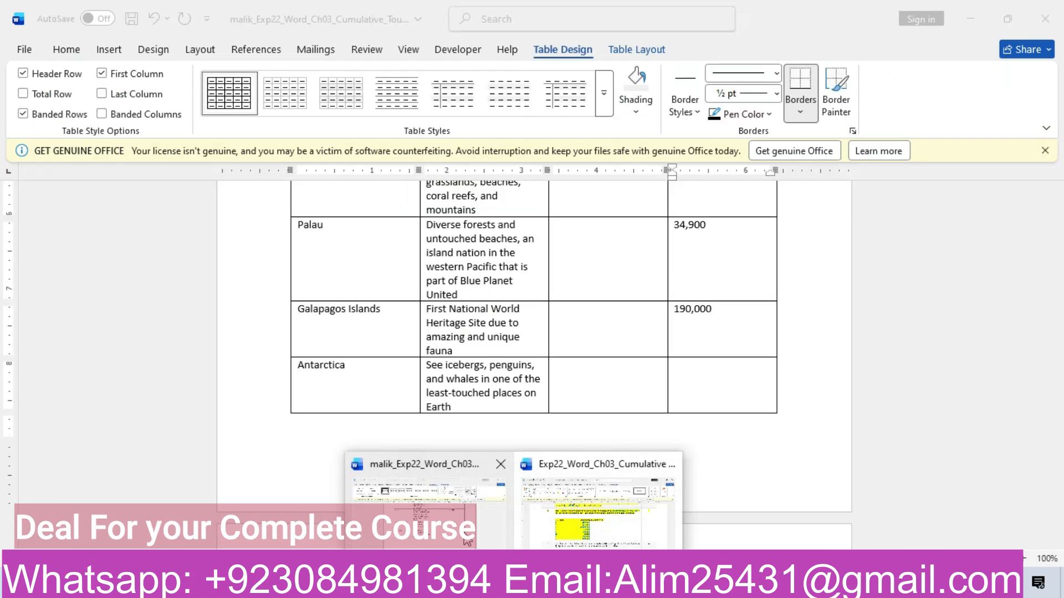
left_click(702, 399)
key("ctrl+v")
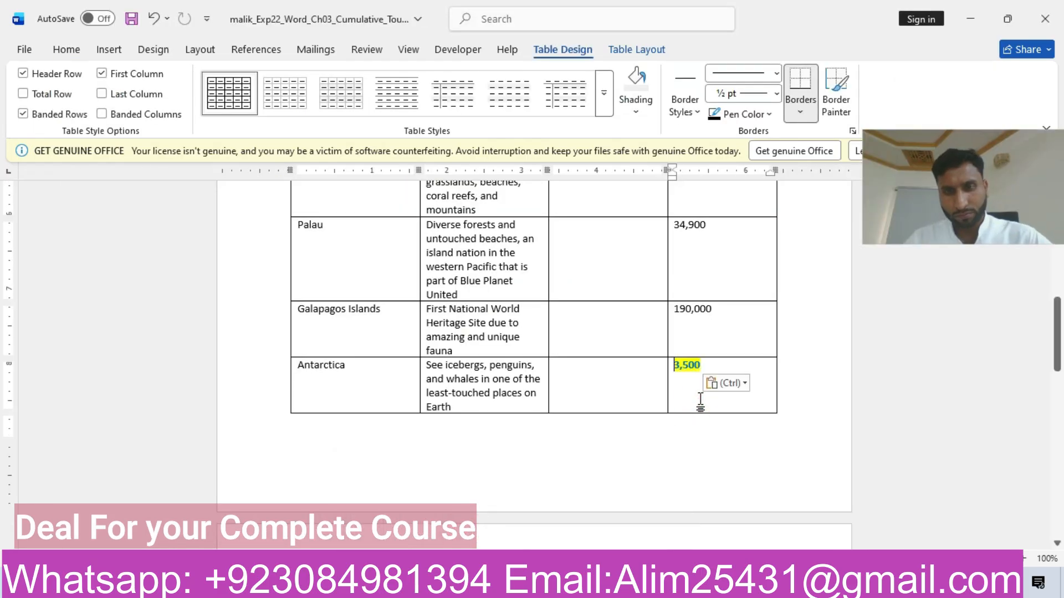
left_click(746, 384)
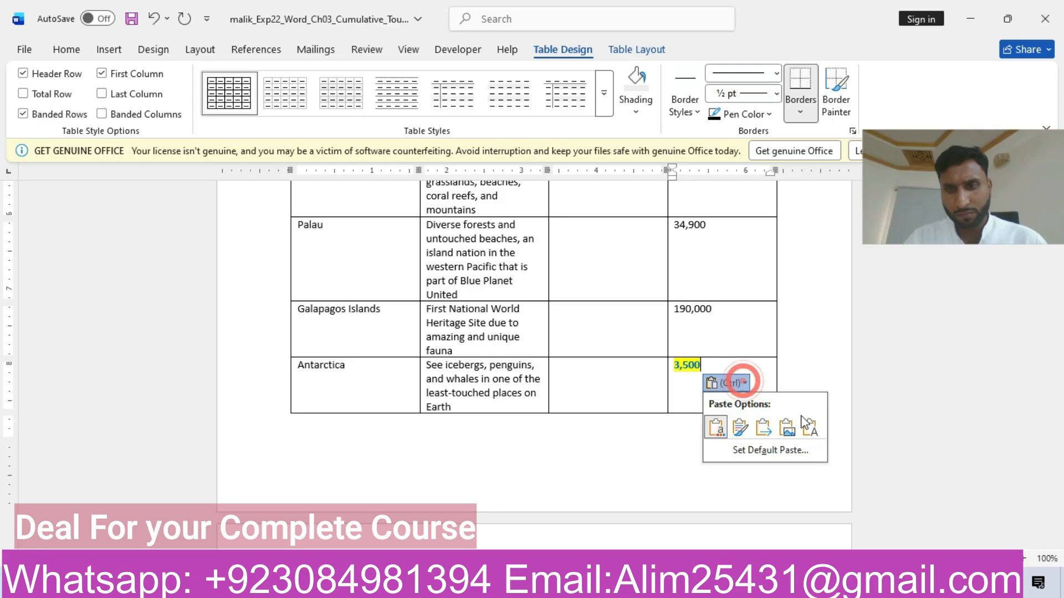
left_click(814, 426)
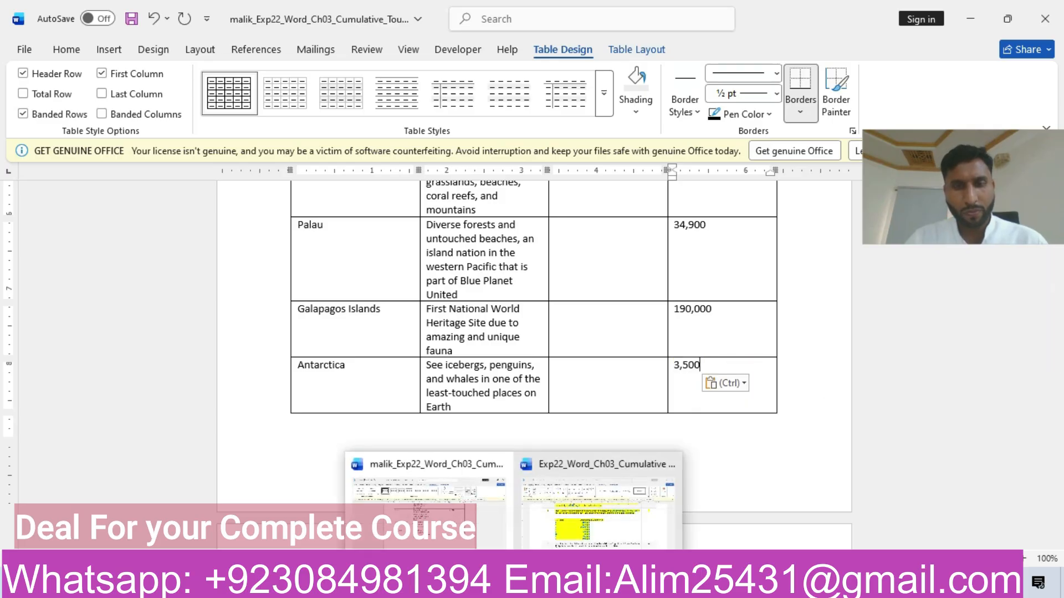
- Copy 145,000 from the step 5 data and paste it as text only into Iceland's Approximate Visitors/Year cell
left_click(641, 504)
left_click_drag(424, 409, 470, 411)
key("ctrl+c")
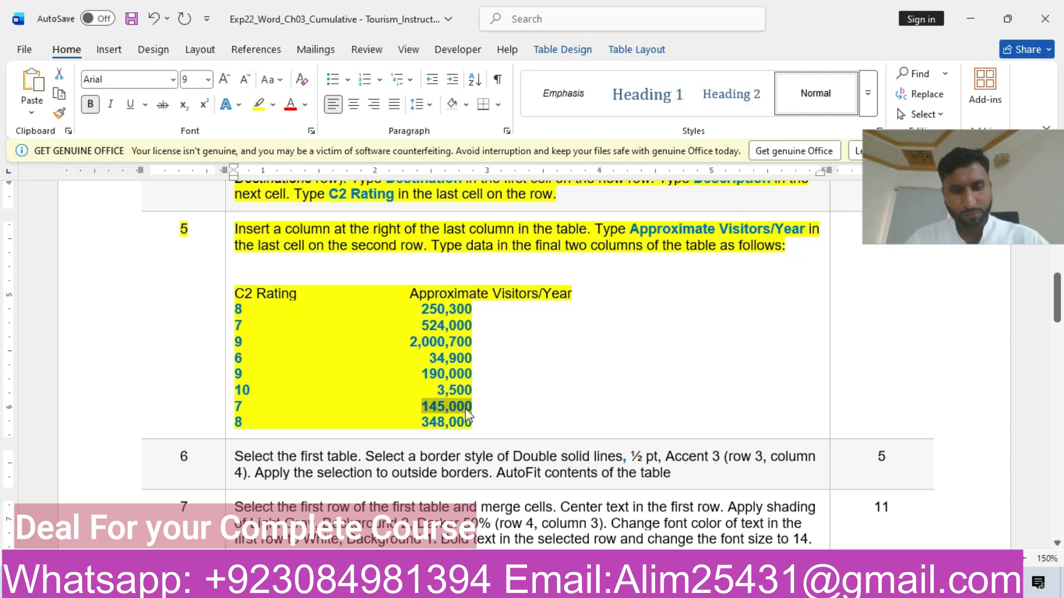
mouse_move(516, 586)
left_click(451, 499)
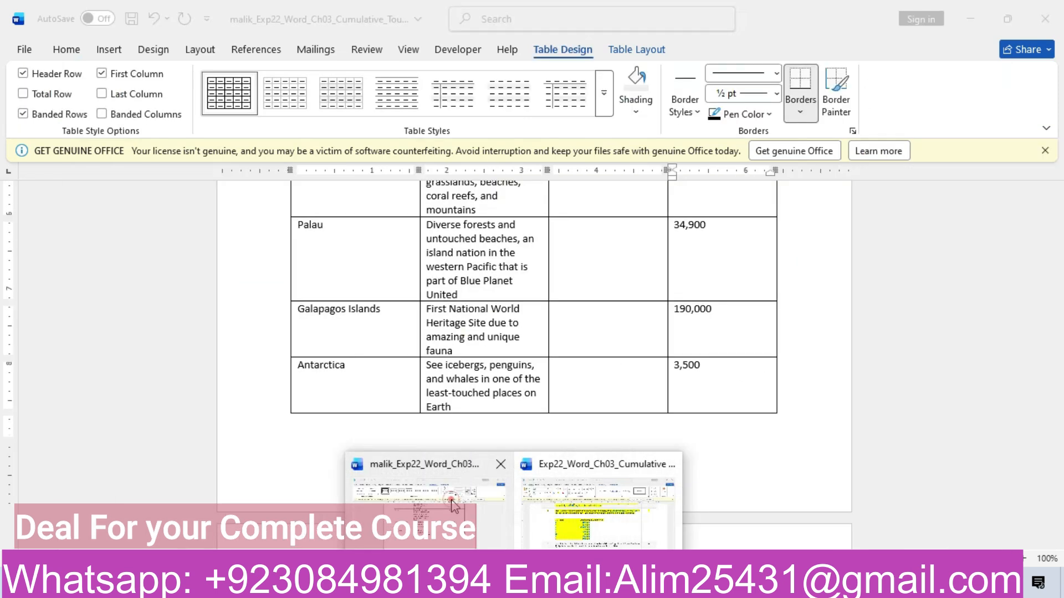
scroll(5, 341, "down", 10)
left_click(728, 344)
key("ctrl+v")
left_click(742, 342)
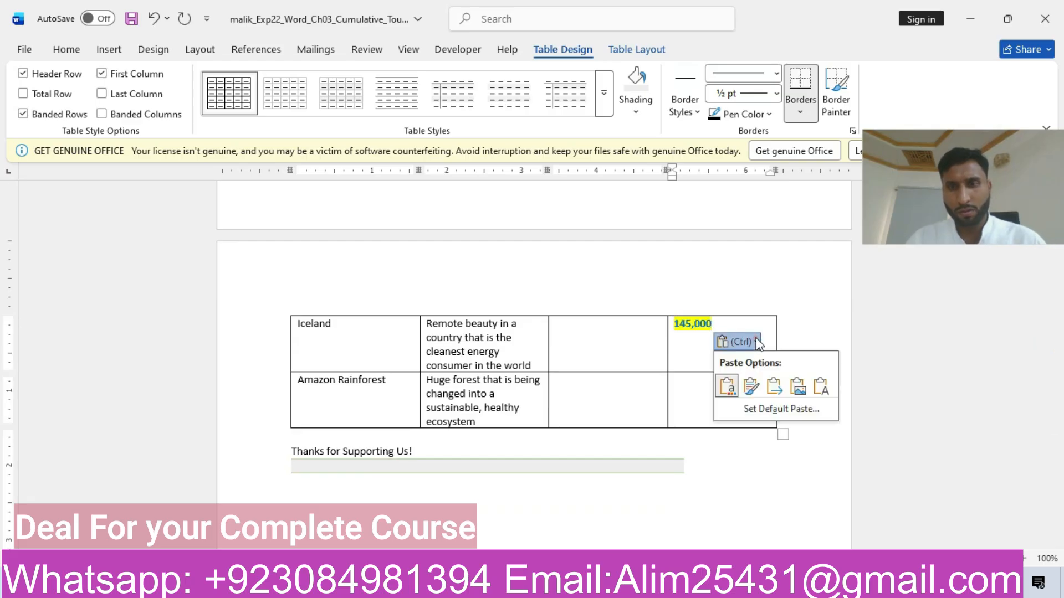
left_click(814, 387)
- Copy 348,000 from the step 5 data and paste it as text only into the Amazon Rainforest's Approximate Visitors/Year cell
mouse_move(516, 586)
left_click(579, 546)
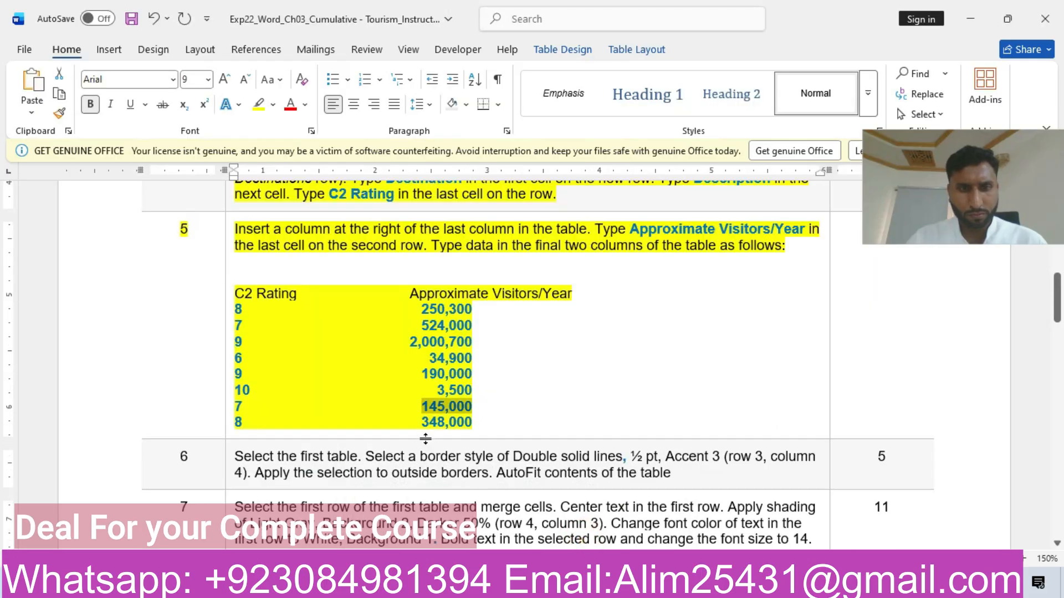
left_click_drag(423, 424, 472, 424)
key("ctrl+c")
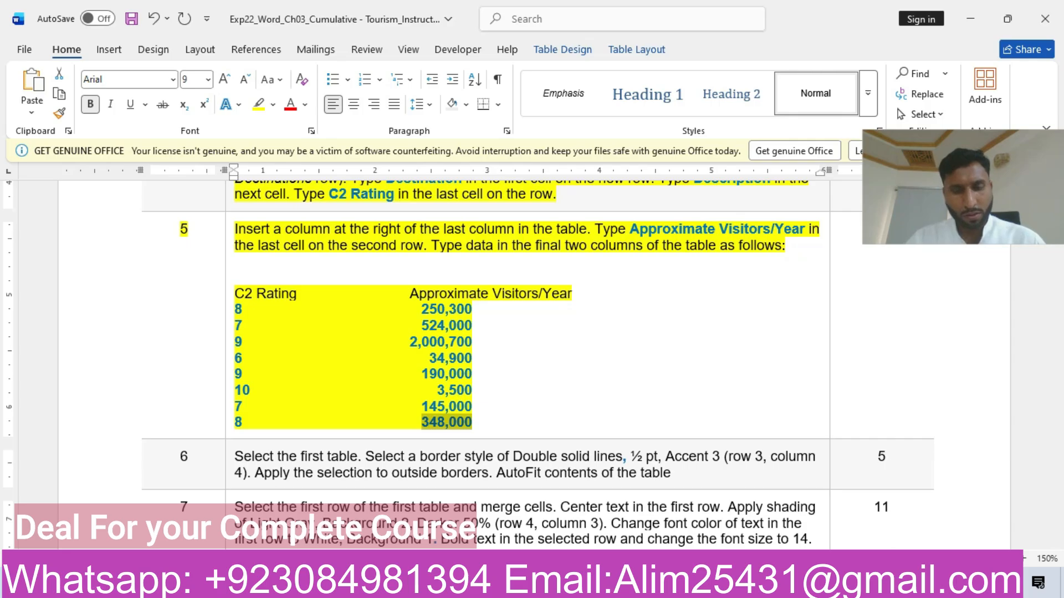
left_click(411, 540)
left_click(715, 388)
key("ctrl+v")
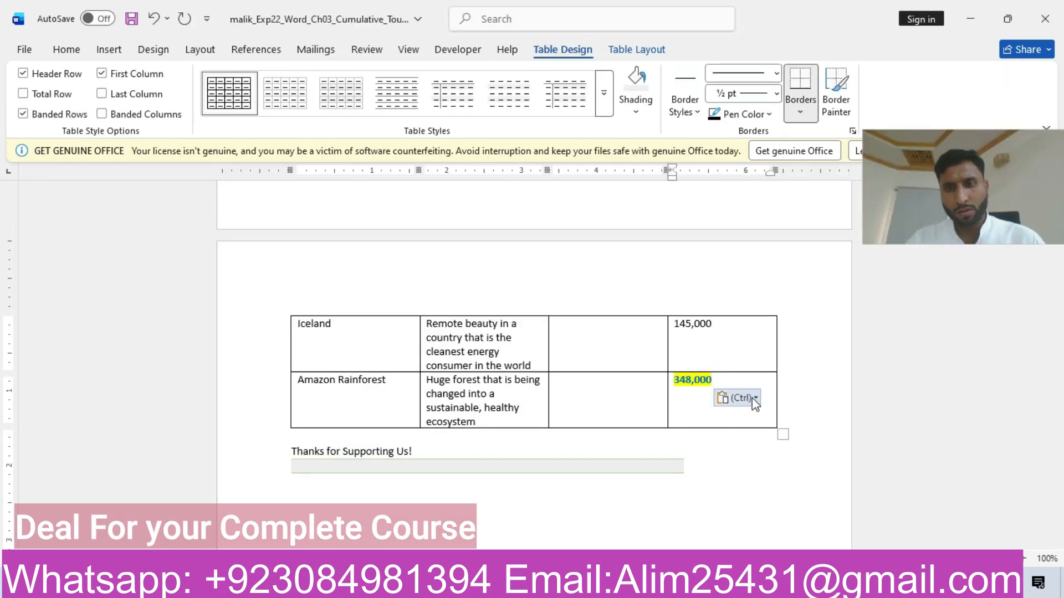
left_click(752, 398)
left_click(814, 442)
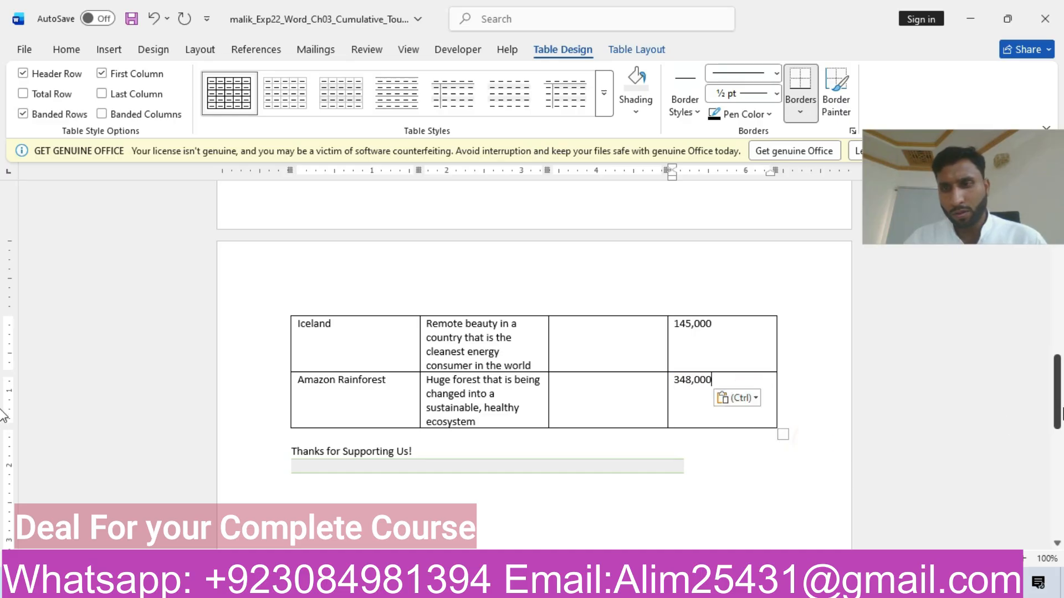
- Check the step 5 data and enter C2 Rating values of 8 for Costa Rica and 7 for Norway
scroll(3, 415, "up", 15)
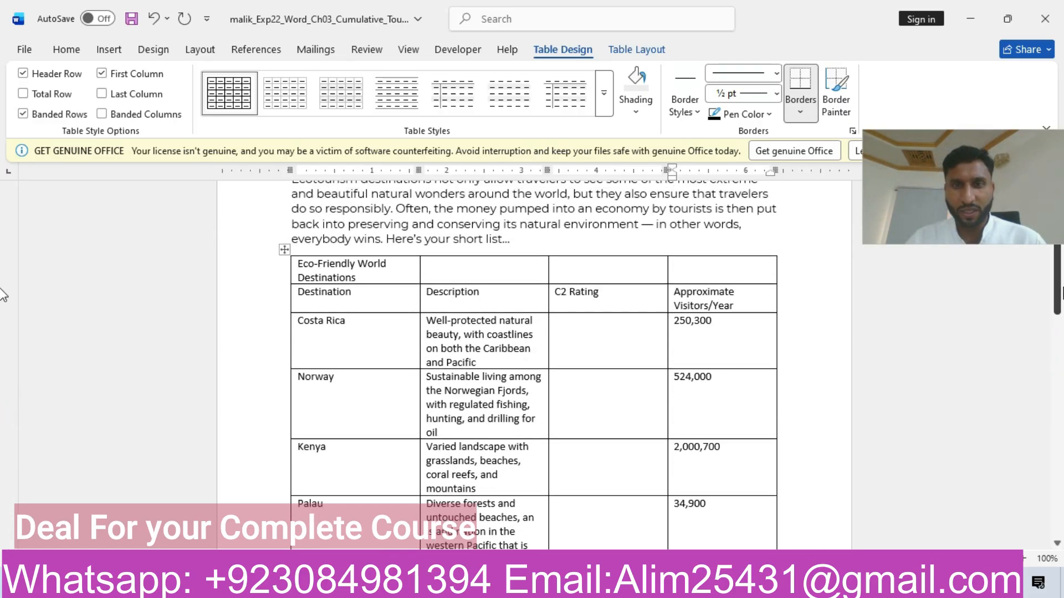
left_click(615, 335)
mouse_move(513, 584)
left_click(564, 530)
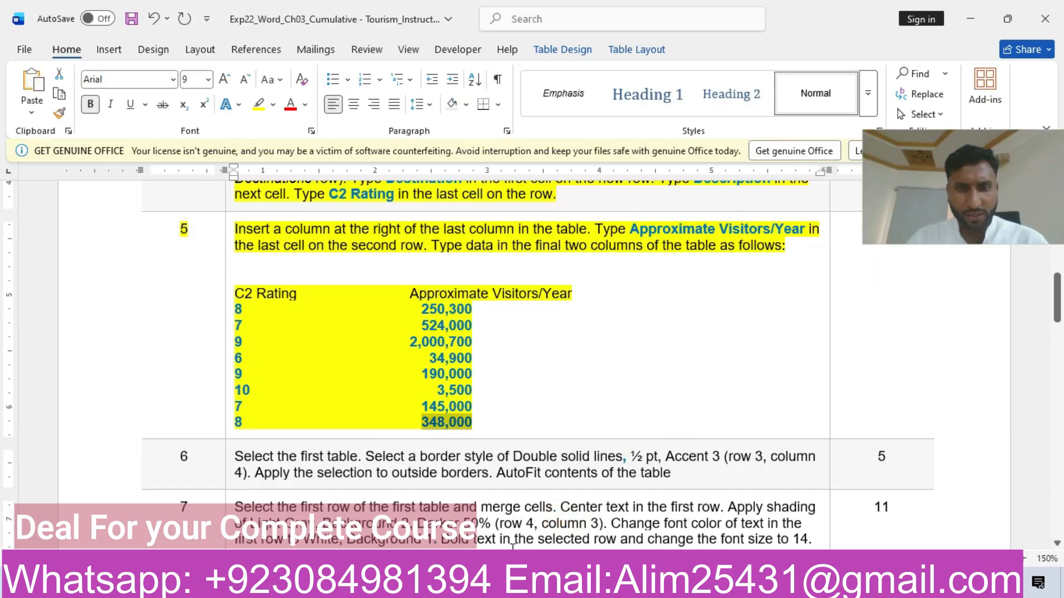
mouse_move(499, 584)
left_click(410, 507)
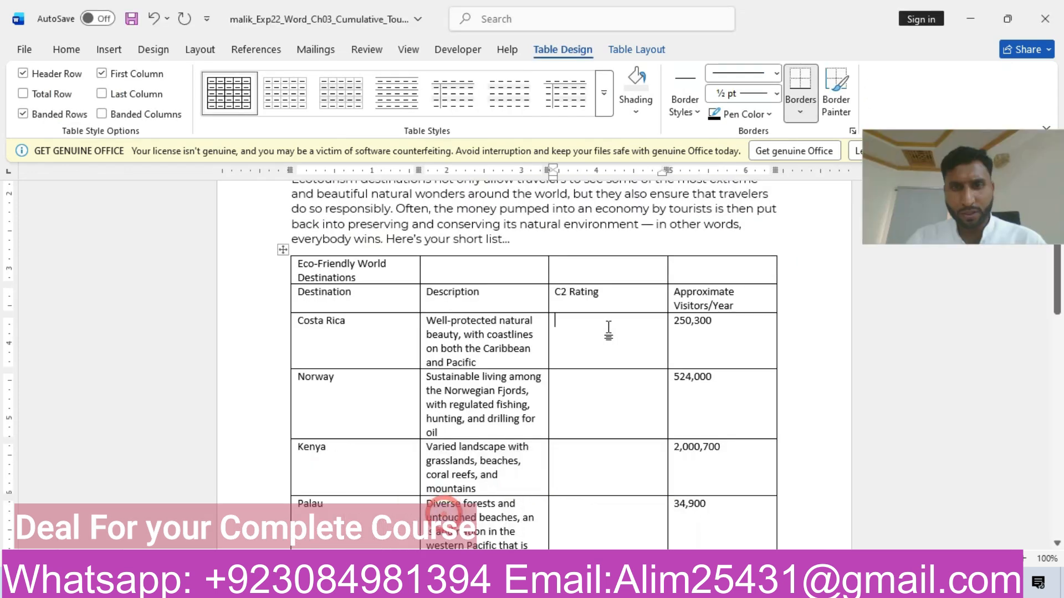
left_click(591, 352)
type("8")
left_click(591, 392)
type("7")
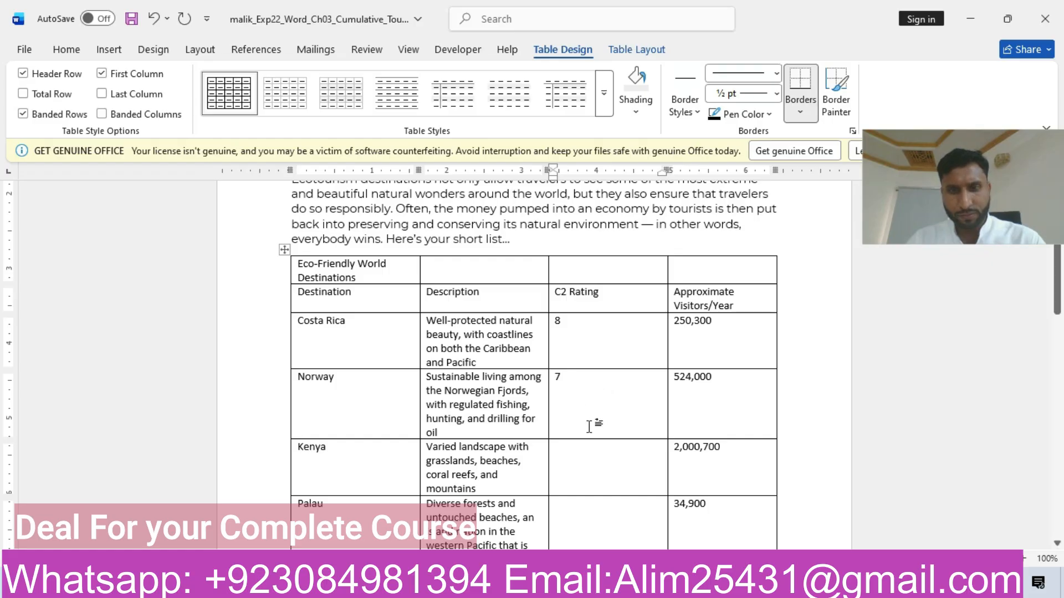
- Enter C2 Rating values of 9 for Kenya and 6 for Palau in the destinations table
left_click(585, 475)
type("9")
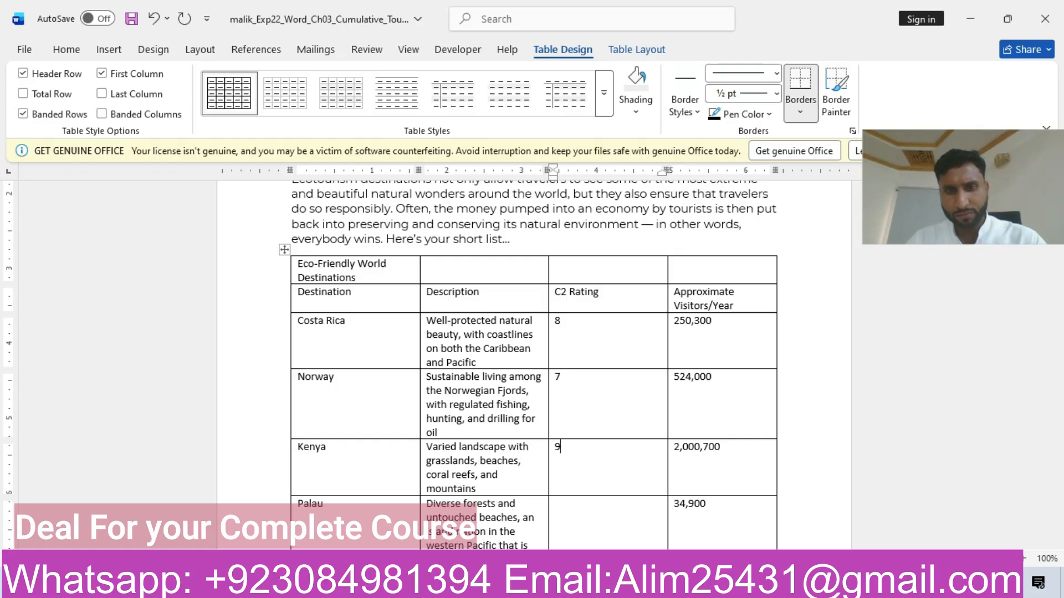
left_click(592, 531)
type("6")
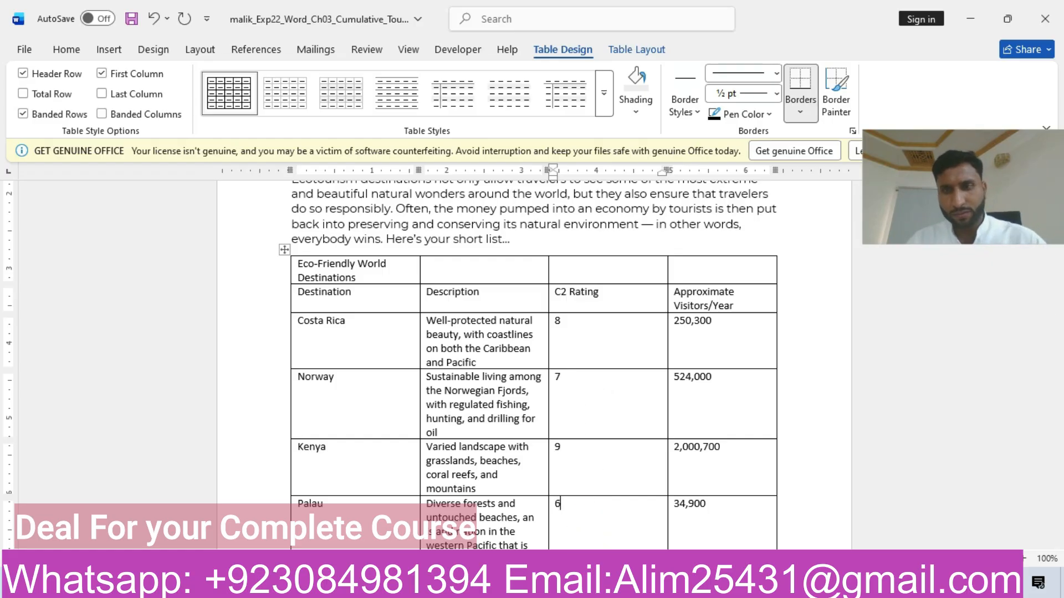
- Check the step 5 data and enter C2 Rating values of 9 for Galapagos Islands and 10 for Antarctica
left_click_drag(1057, 294, 1057, 316)
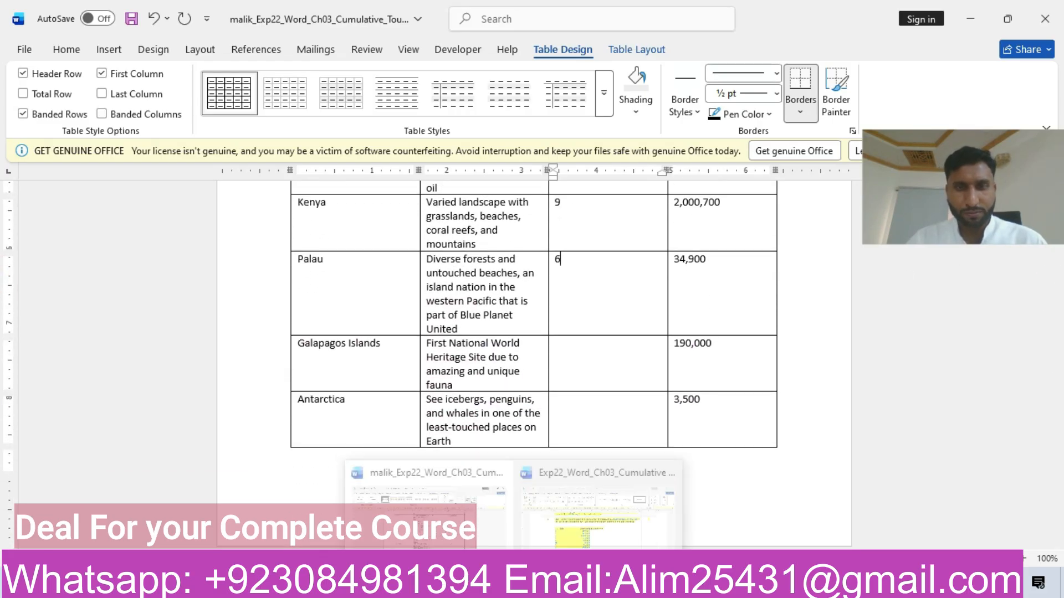
left_click(609, 516)
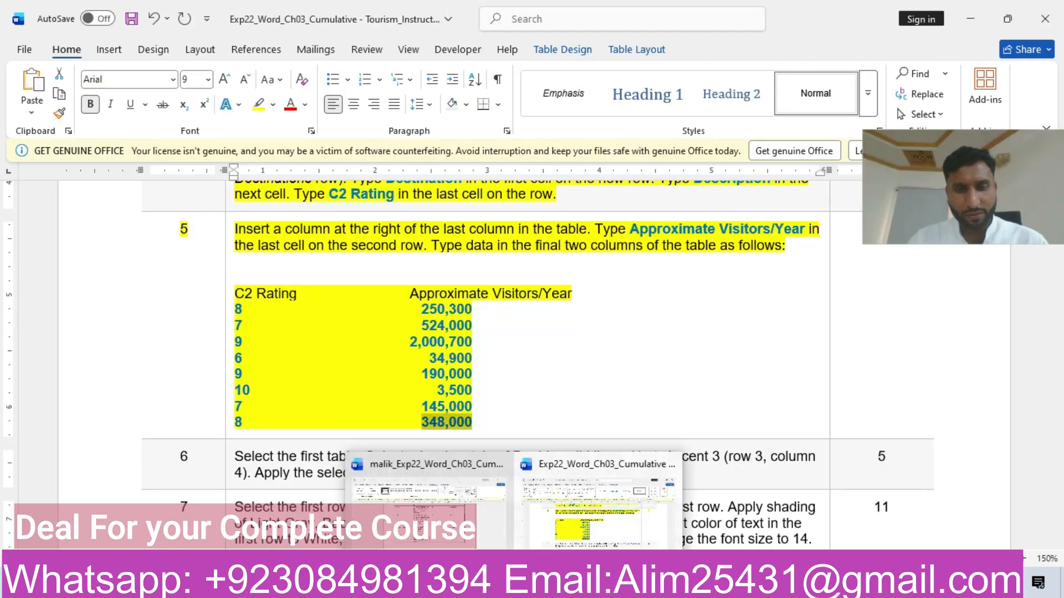
left_click(443, 520)
left_click(579, 357)
type("9")
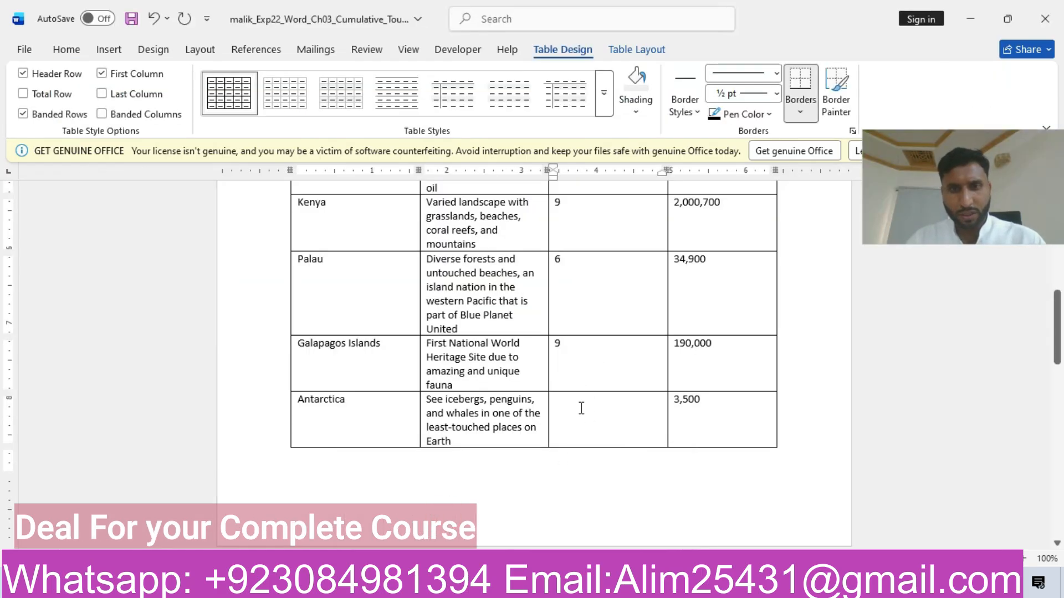
type("10")
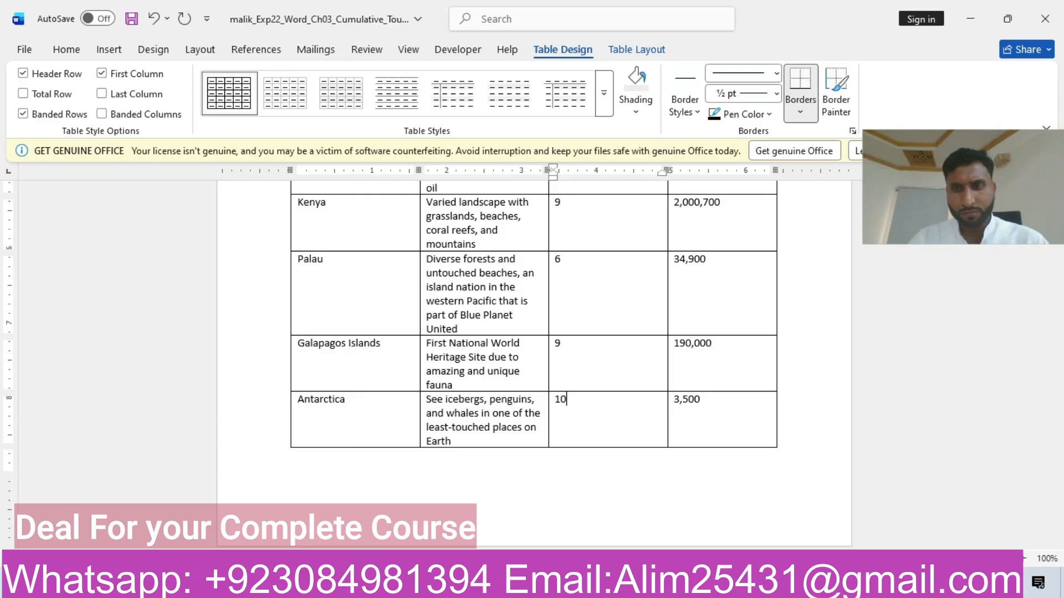
- Enter C2 Rating values of 7 for Iceland and 8 for Amazon Rainforest
left_click_drag(1057, 338, 1057, 399)
left_click(584, 361)
type("7")
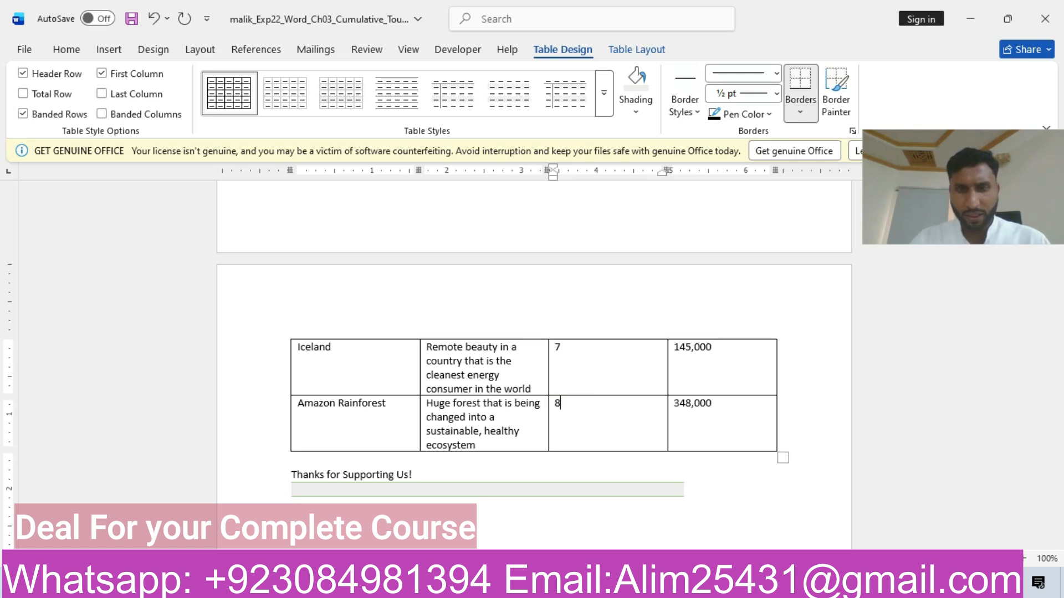
- Highlight the whole step 6 row in yellow in the instructions document
mouse_move(513, 587)
left_click(594, 524)
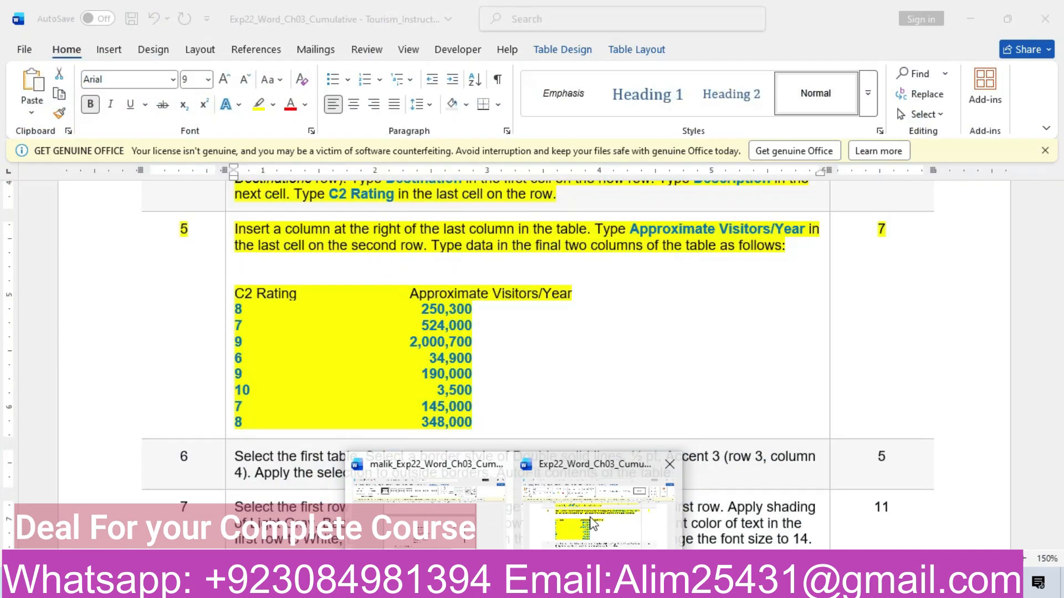
left_click_drag(1057, 319, 1057, 343)
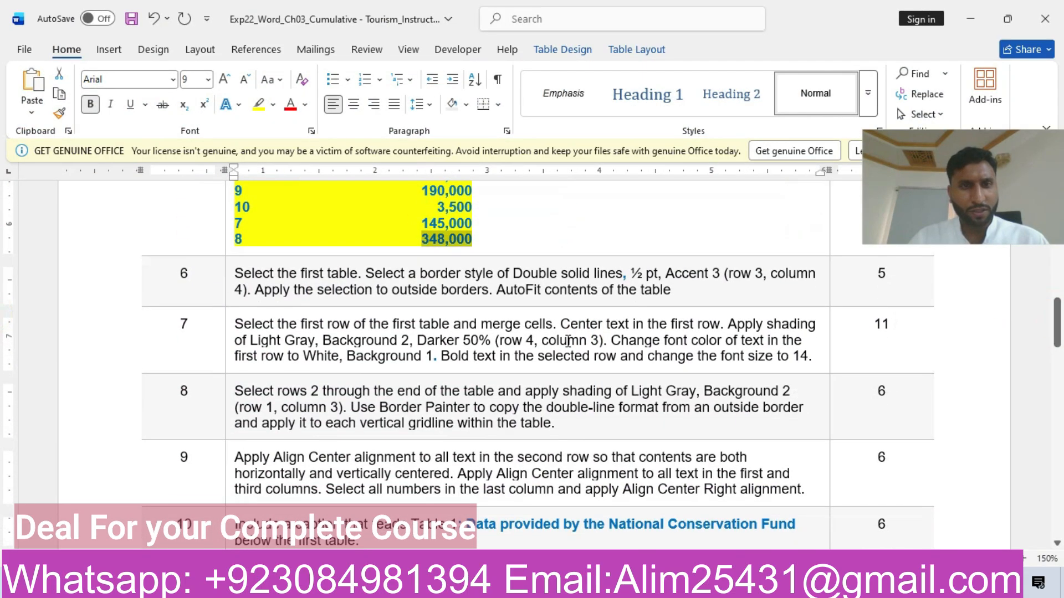
left_click(120, 280)
left_click(211, 246)
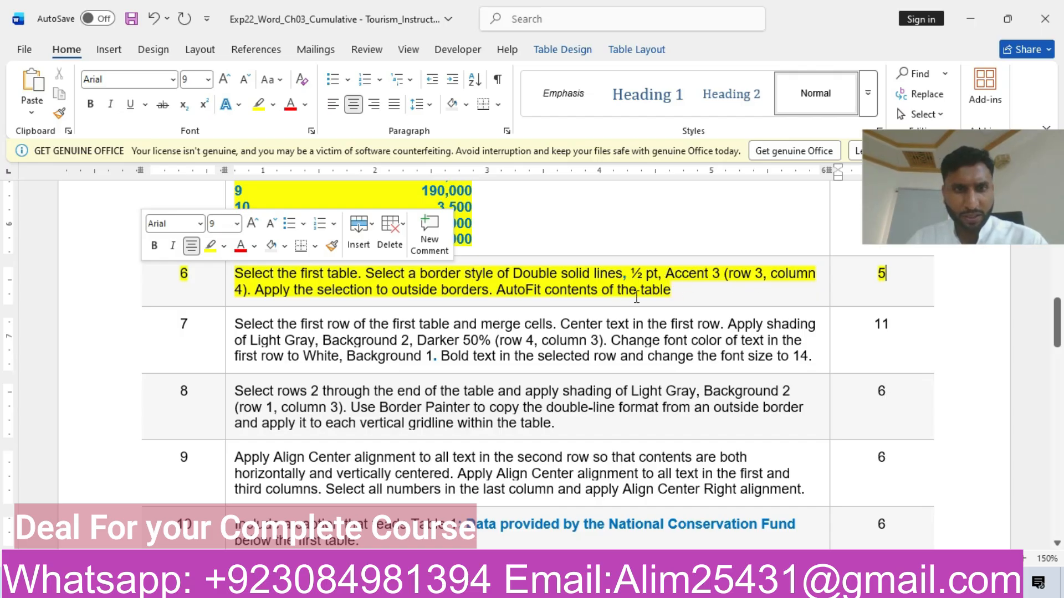
left_click(683, 295)
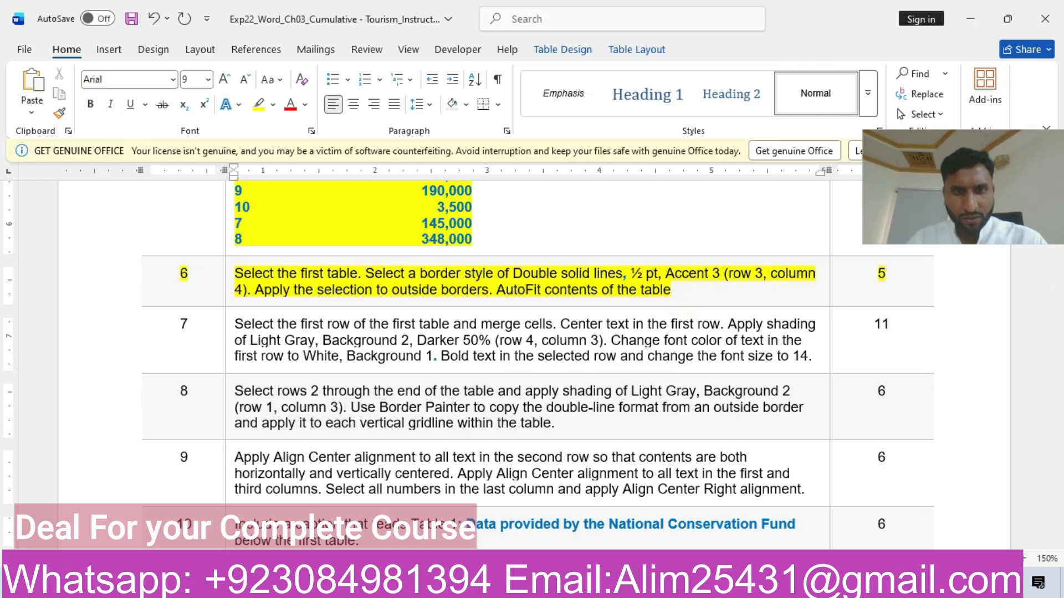
- Select the entire Eco-Friendly World Destinations table in the flyer and open the theme border styles
mouse_move(513, 587)
left_click(429, 490)
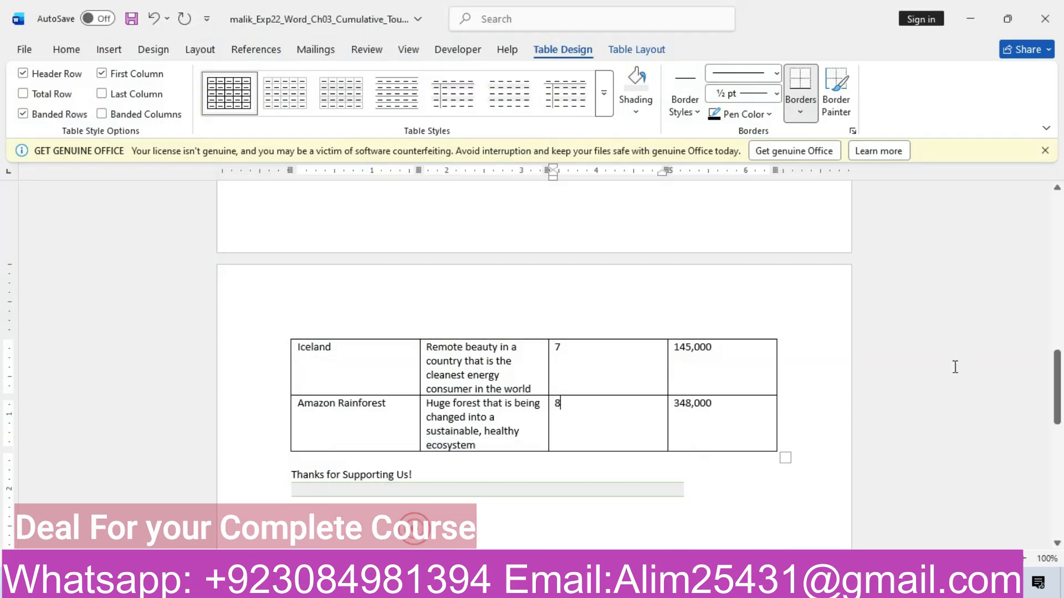
left_click_drag(1059, 390, 1058, 280)
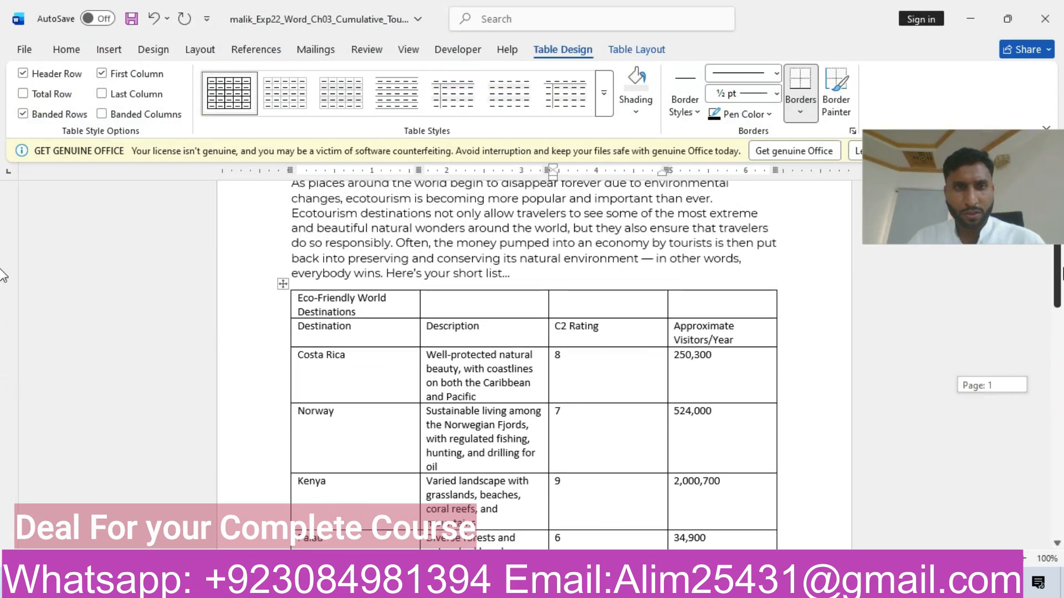
left_click(286, 284)
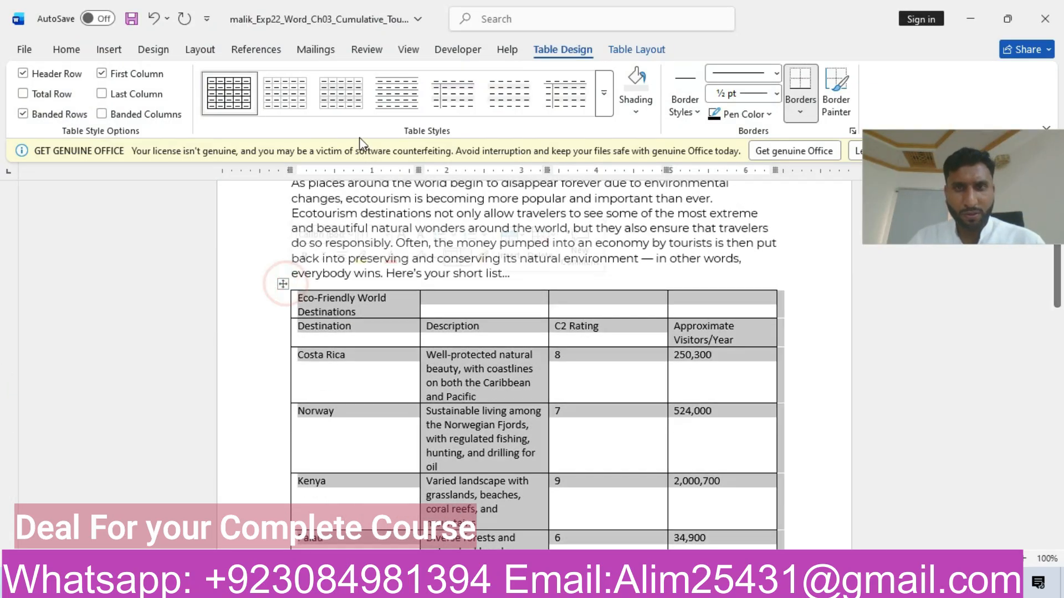
left_click(684, 108)
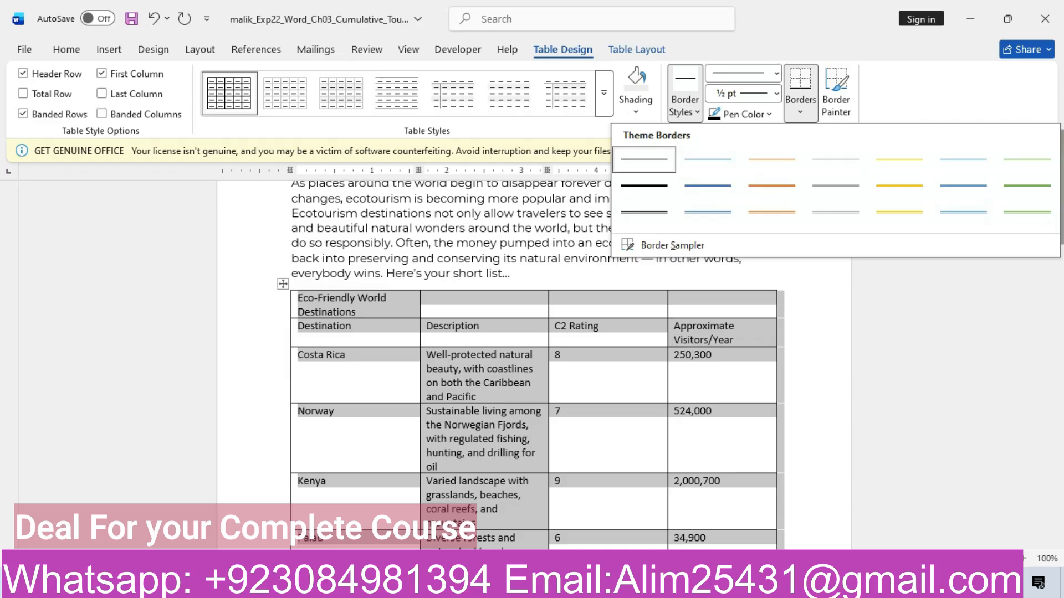
- Recheck step 6 in the instructions and choose the double solid line style in the table's Borders and Shading settings
mouse_move(540, 464)
left_click(566, 502)
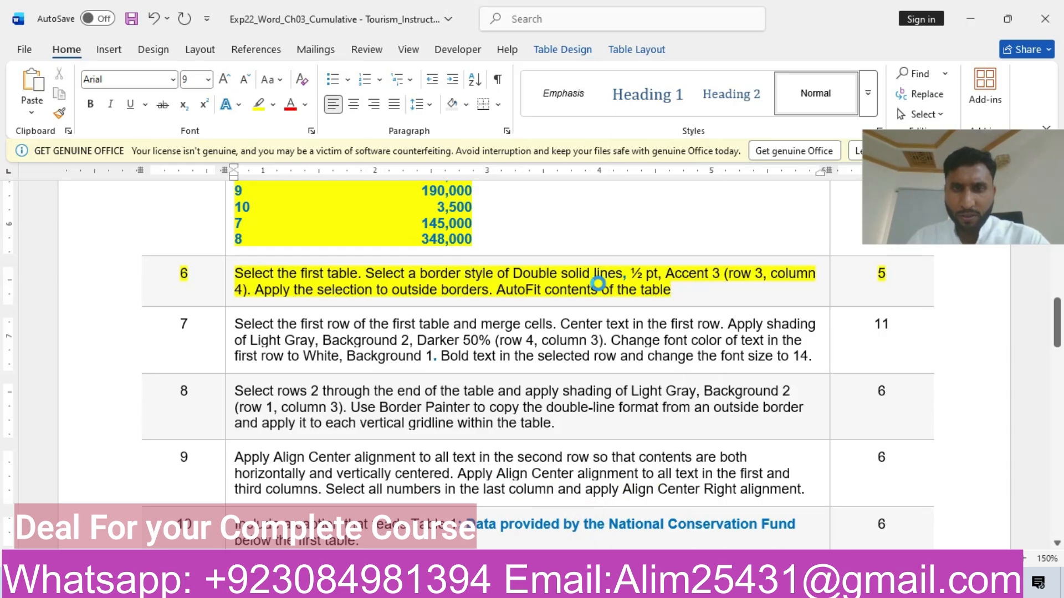
mouse_move(513, 587)
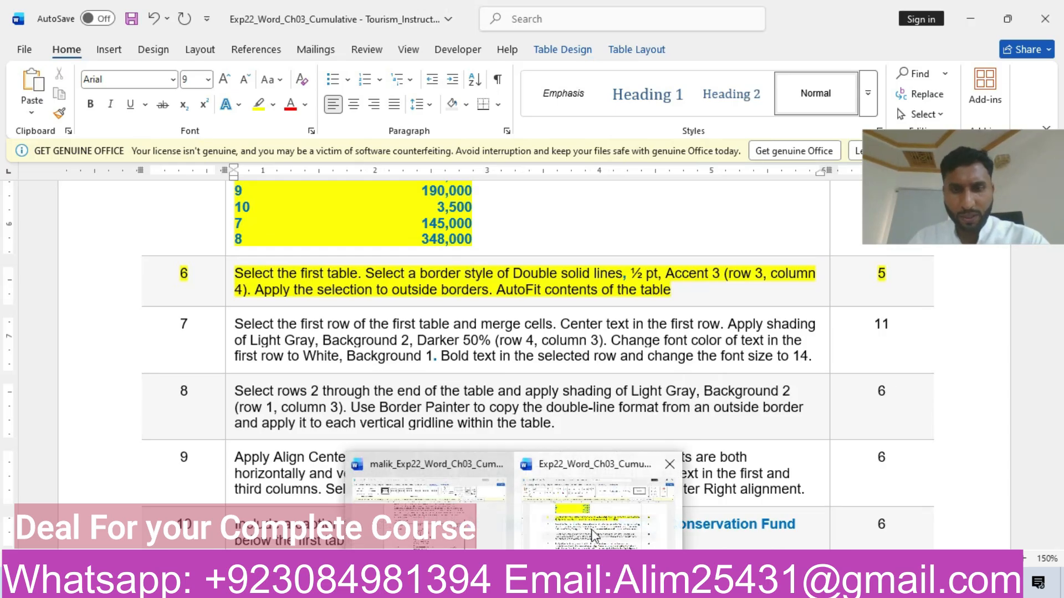
left_click(434, 545)
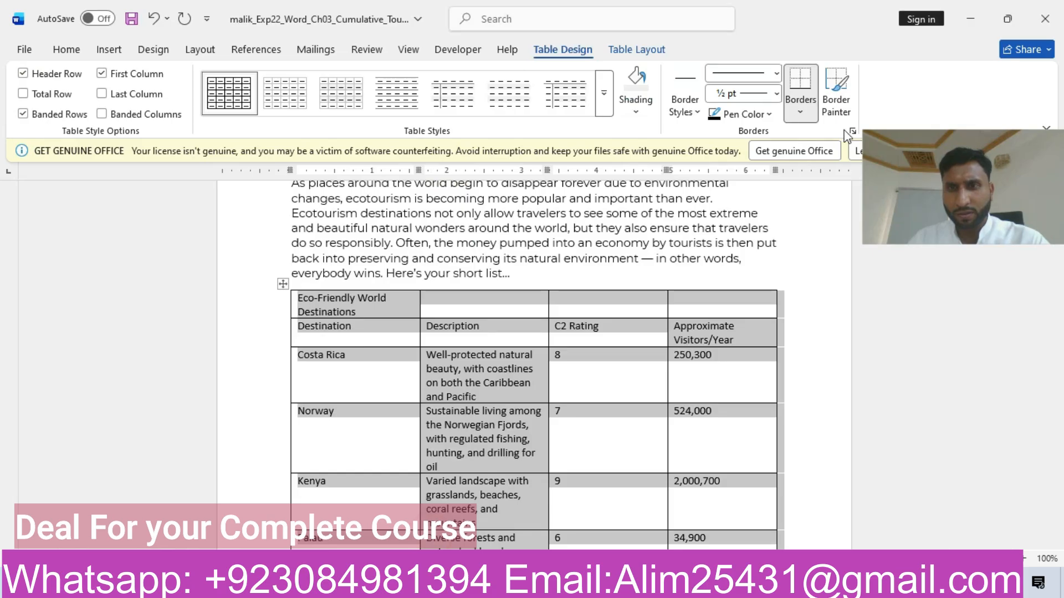
left_click(852, 132)
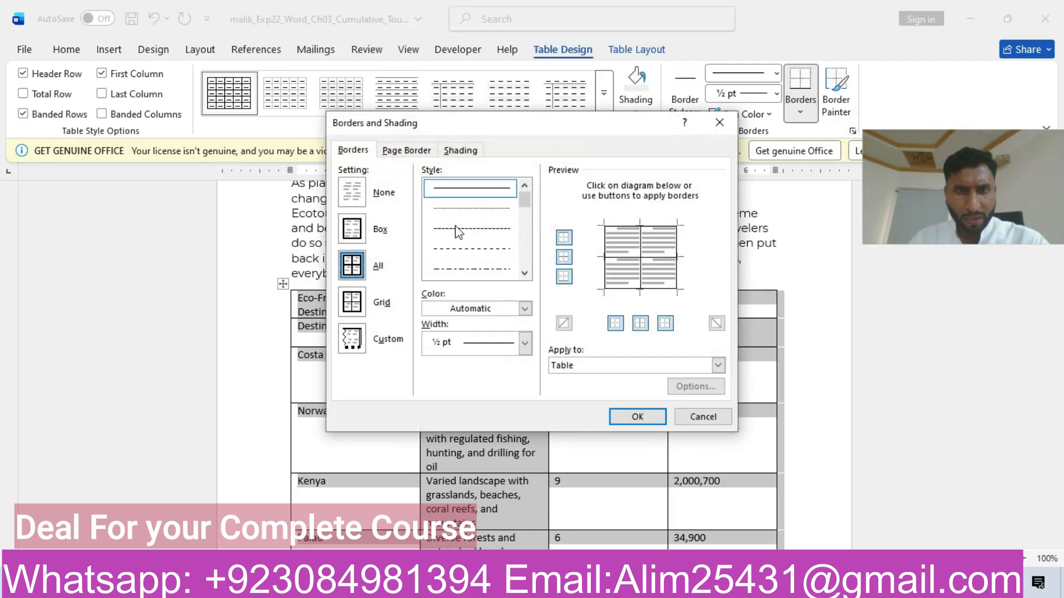
left_click(525, 274)
left_click(525, 274)
left_click(524, 274)
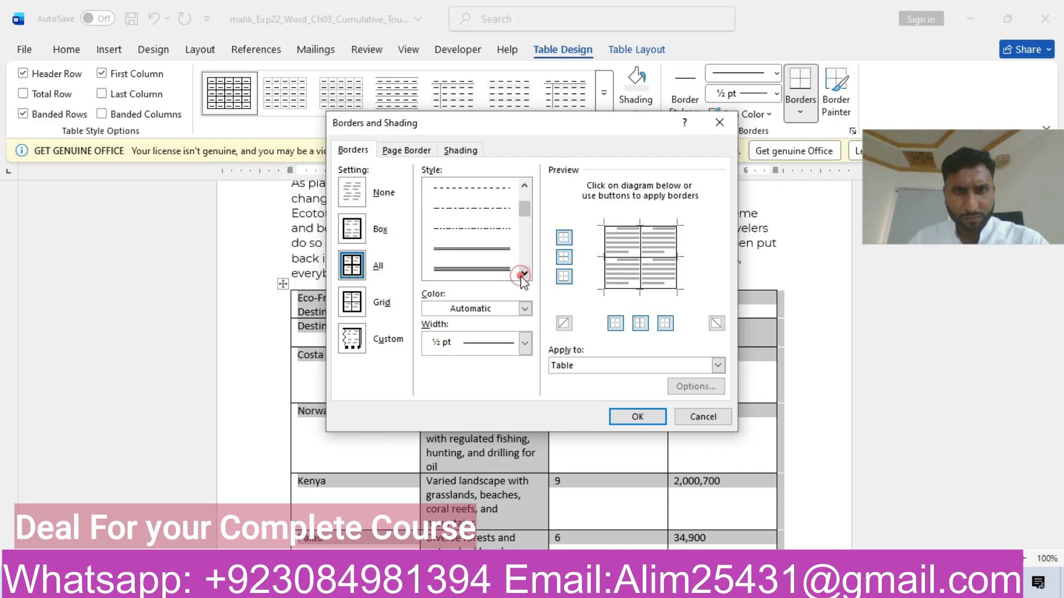
left_click(487, 248)
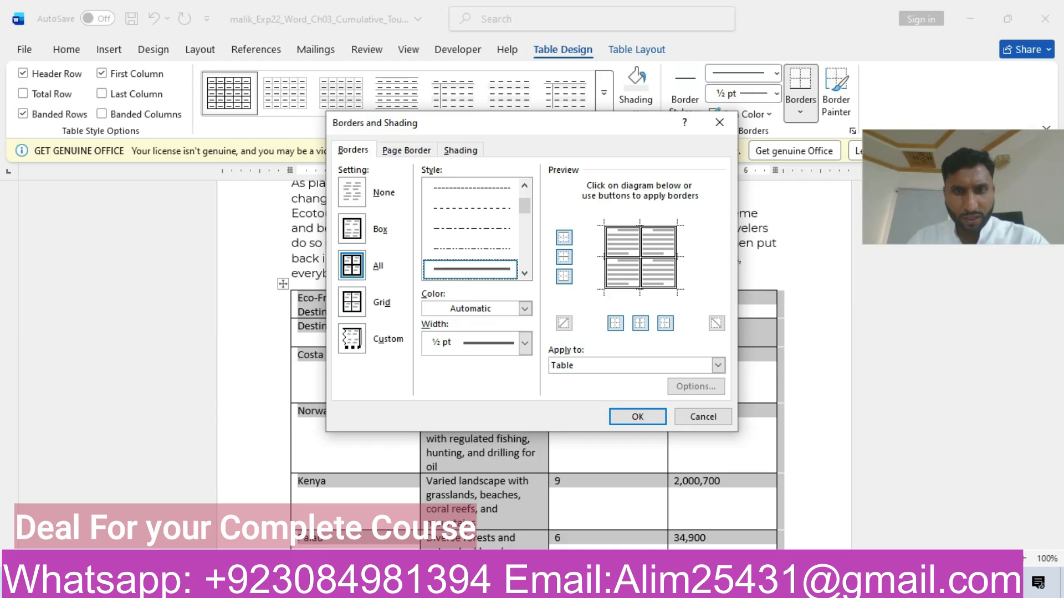
- Review step 6's border requirements again and set the double border's color to a light blue-gray theme color
mouse_move(514, 588)
left_click(598, 521)
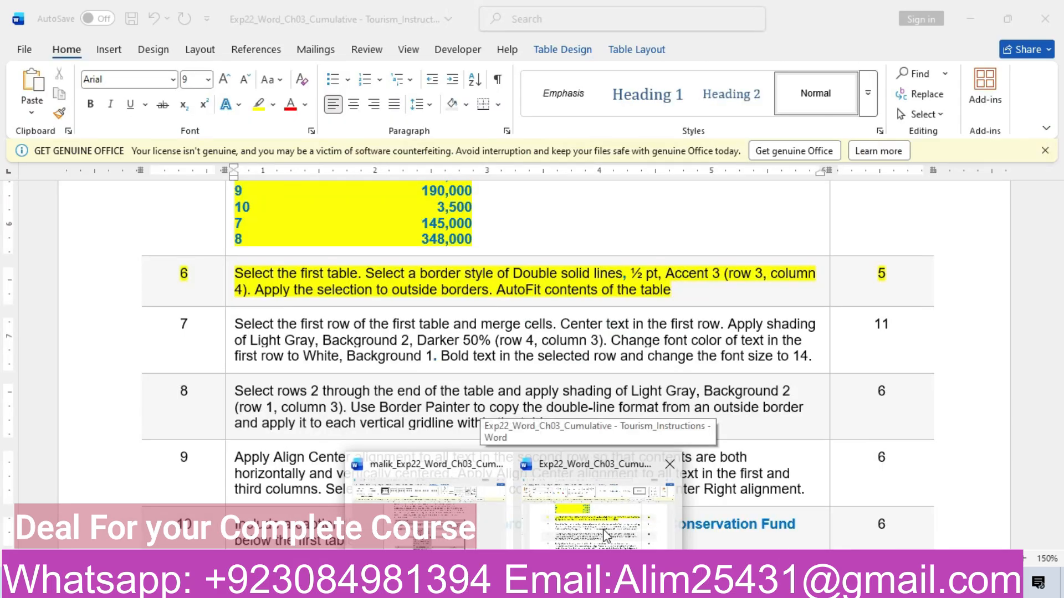
left_click(424, 515)
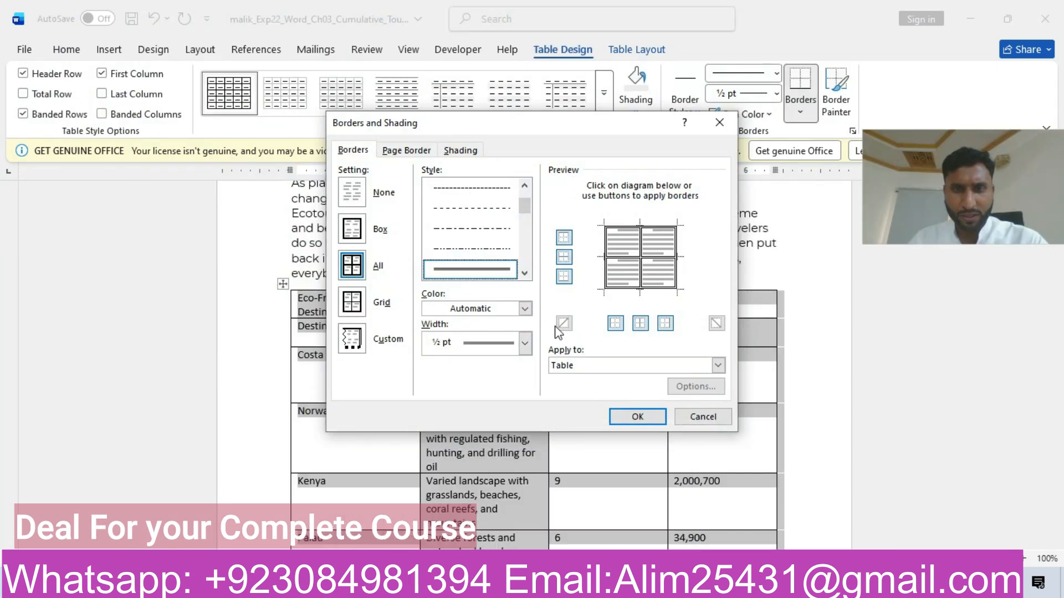
mouse_move(514, 587)
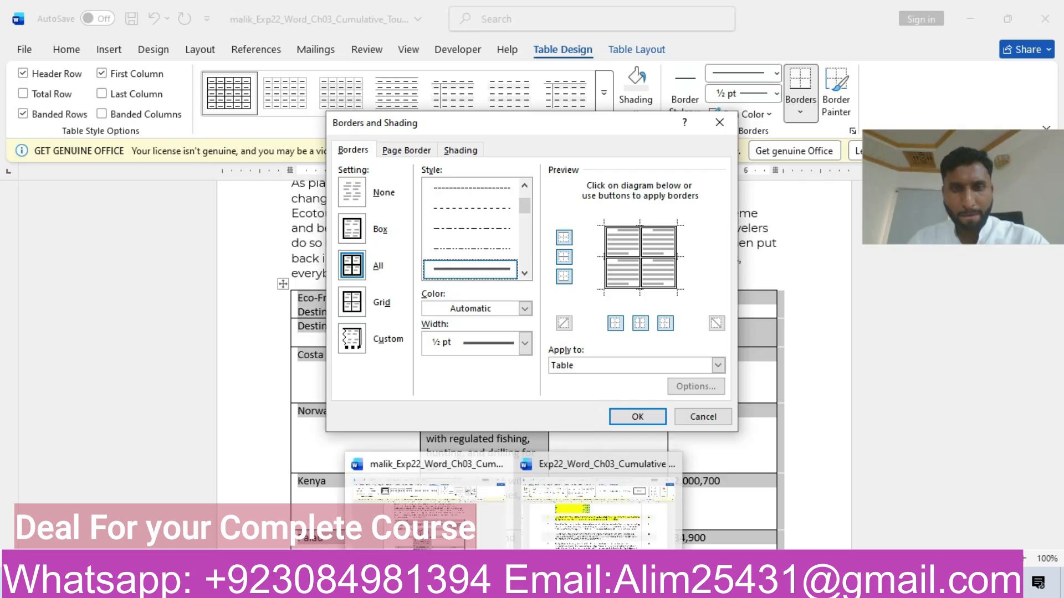
left_click(611, 521)
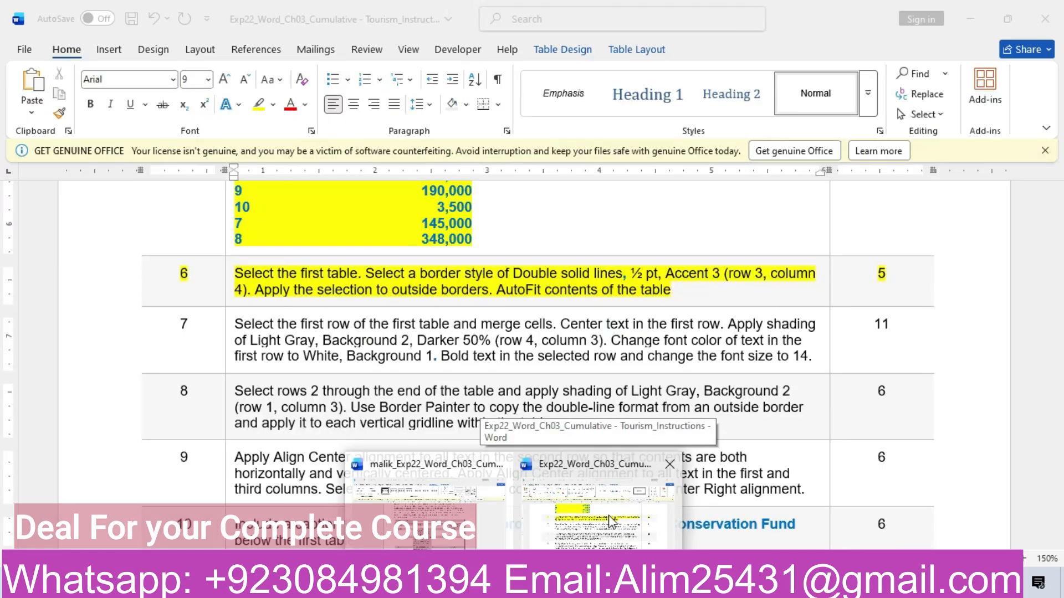
left_click(483, 499)
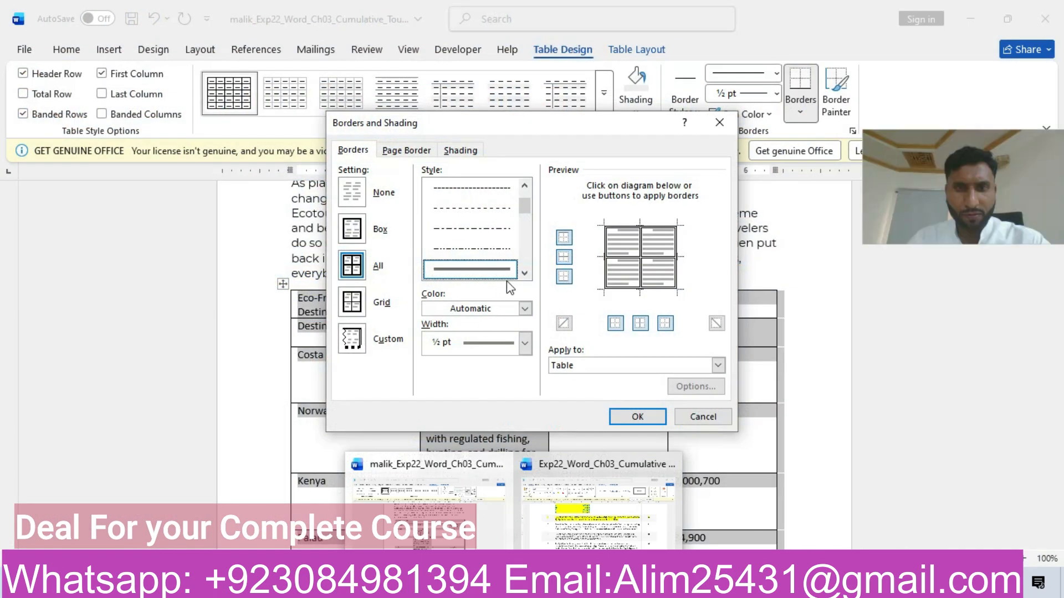
left_click(524, 309)
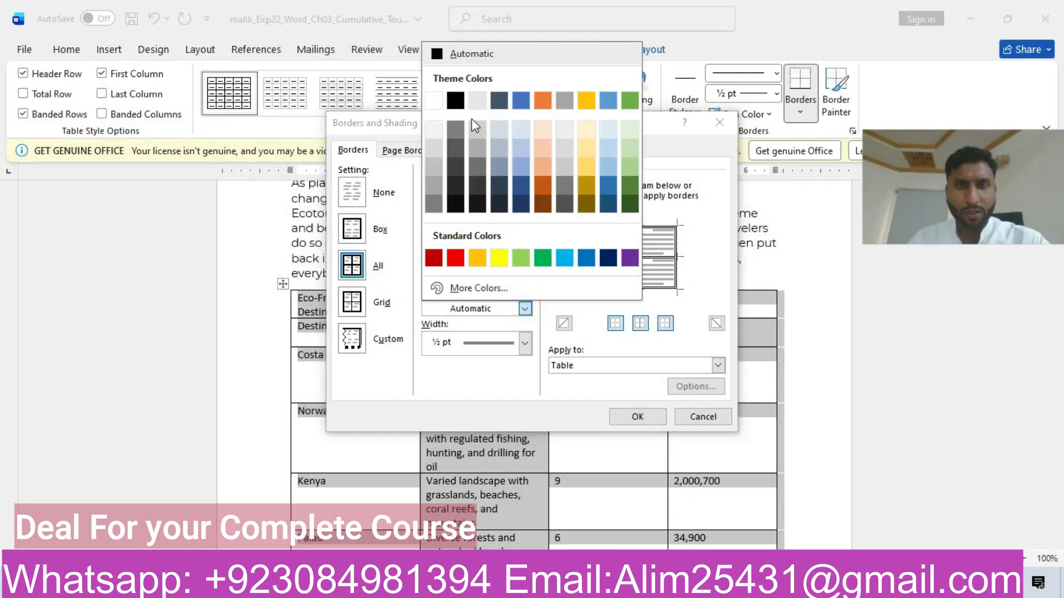
left_click(498, 144)
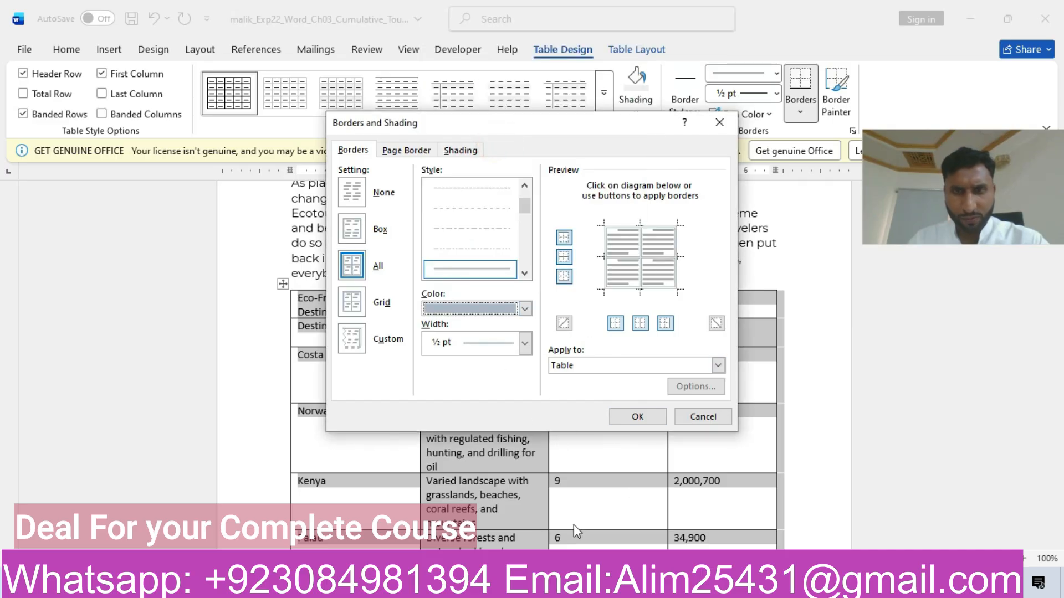
- Apply the ½ pt double-line border settings to the whole Eco-Friendly World Destinations table and close Borders and Shading
mouse_move(513, 584)
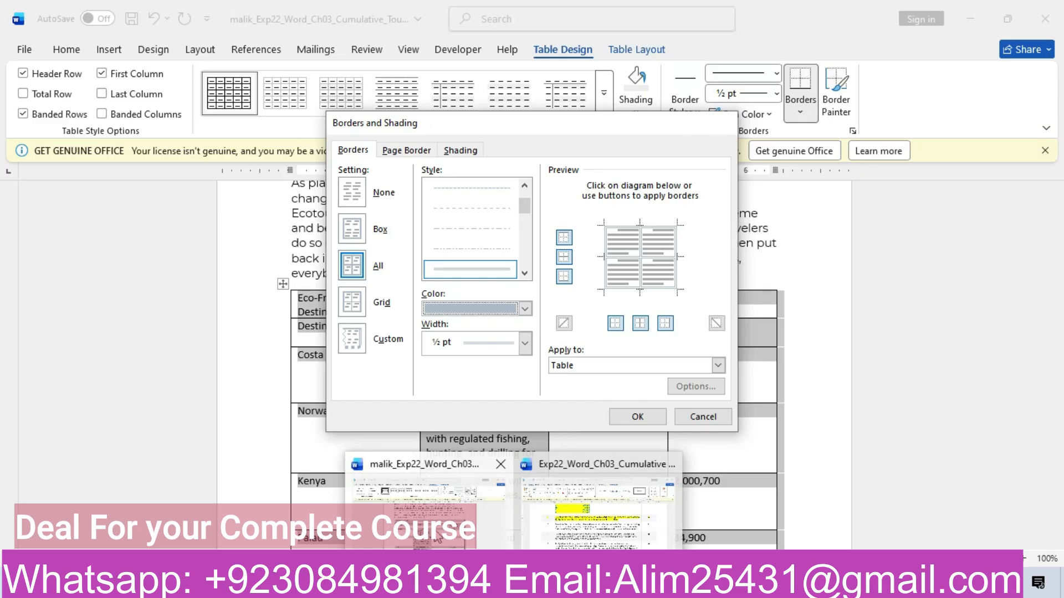
mouse_move(566, 512)
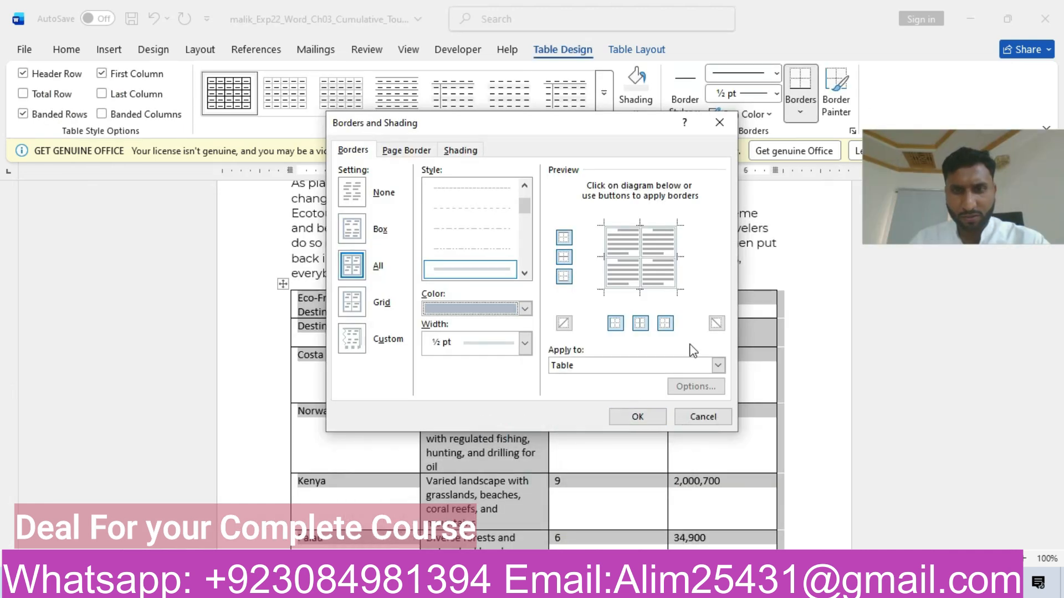
left_click(717, 365)
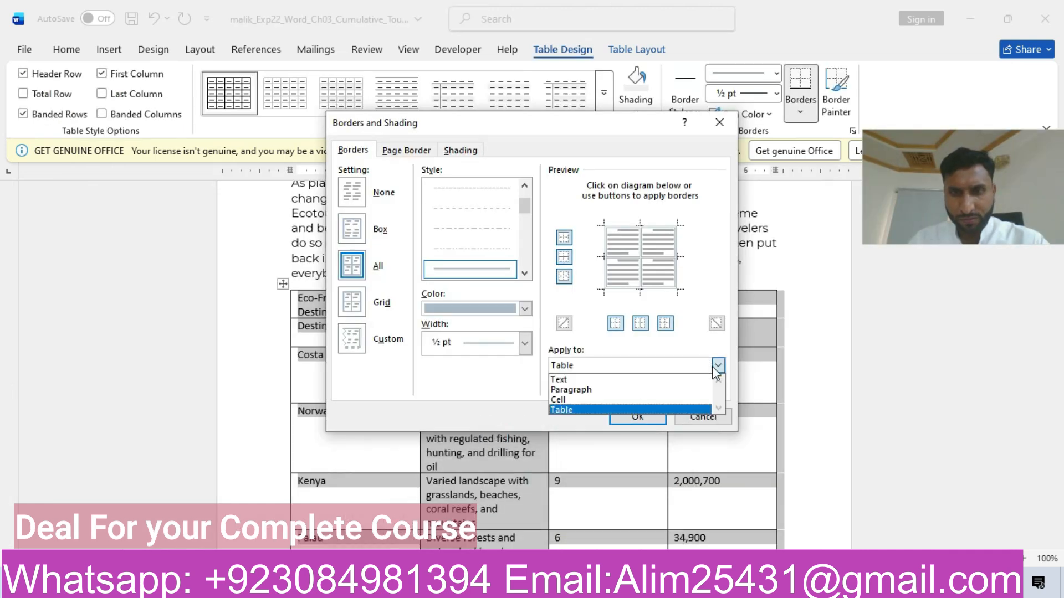
left_click(579, 410)
left_click(636, 416)
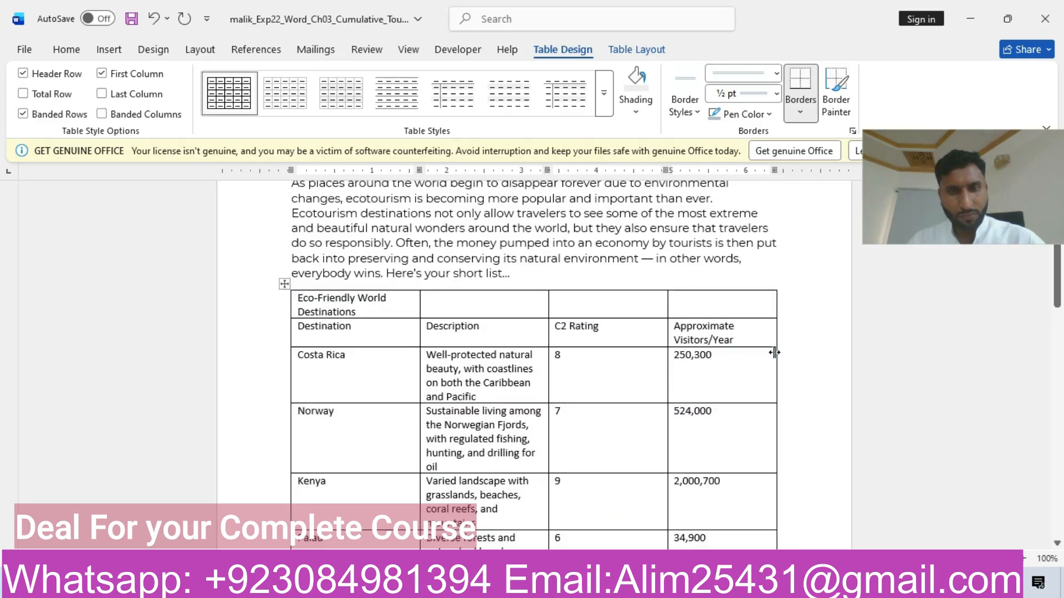
- Apply the ½ pt double line as outside borders around the selected Eco-Friendly World Destinations table
left_click(800, 82)
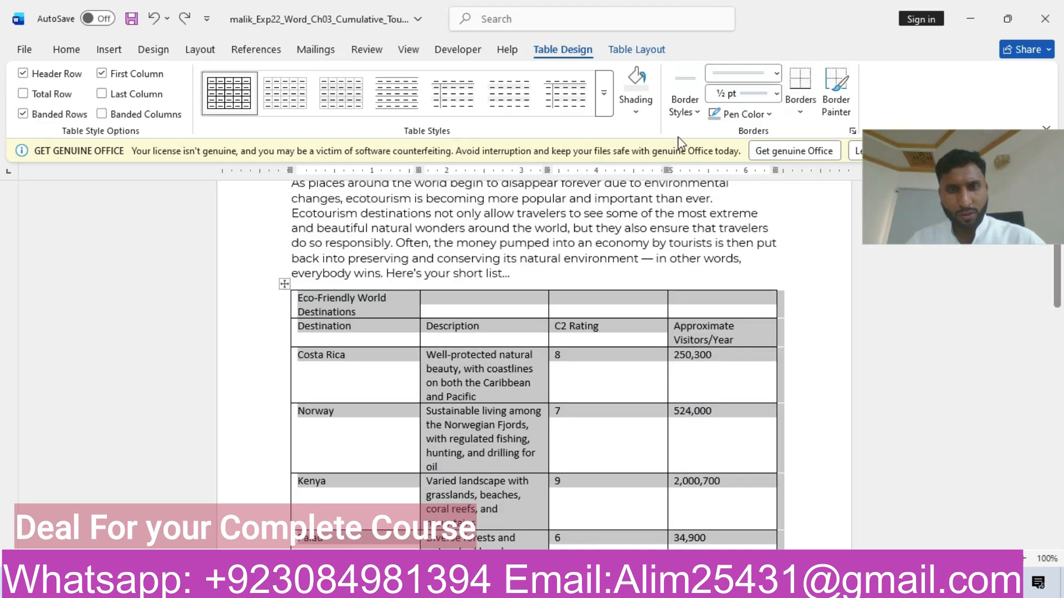
left_click(767, 78)
left_click(749, 241)
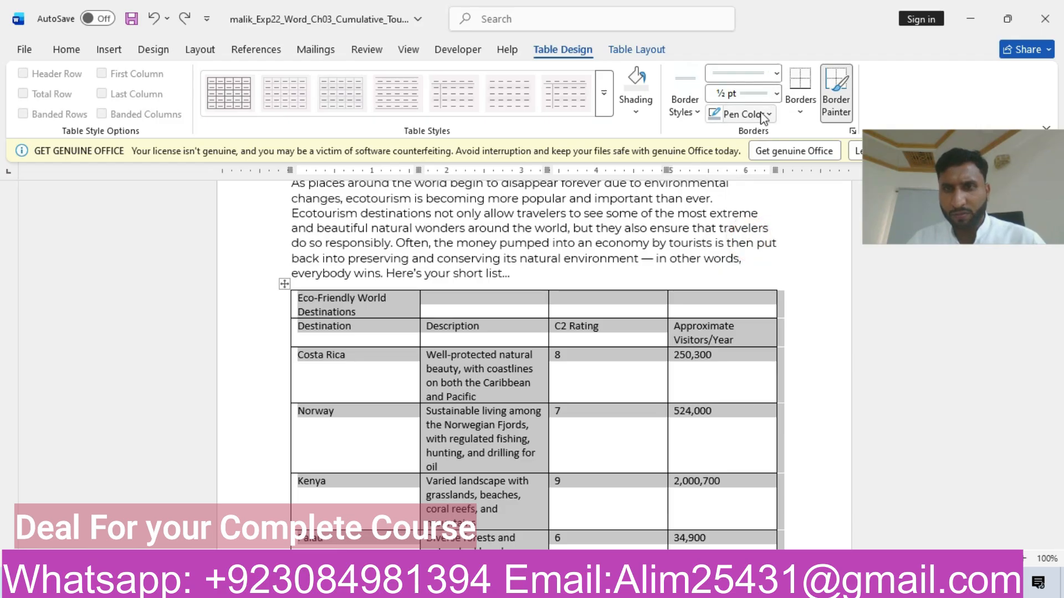
left_click(799, 113)
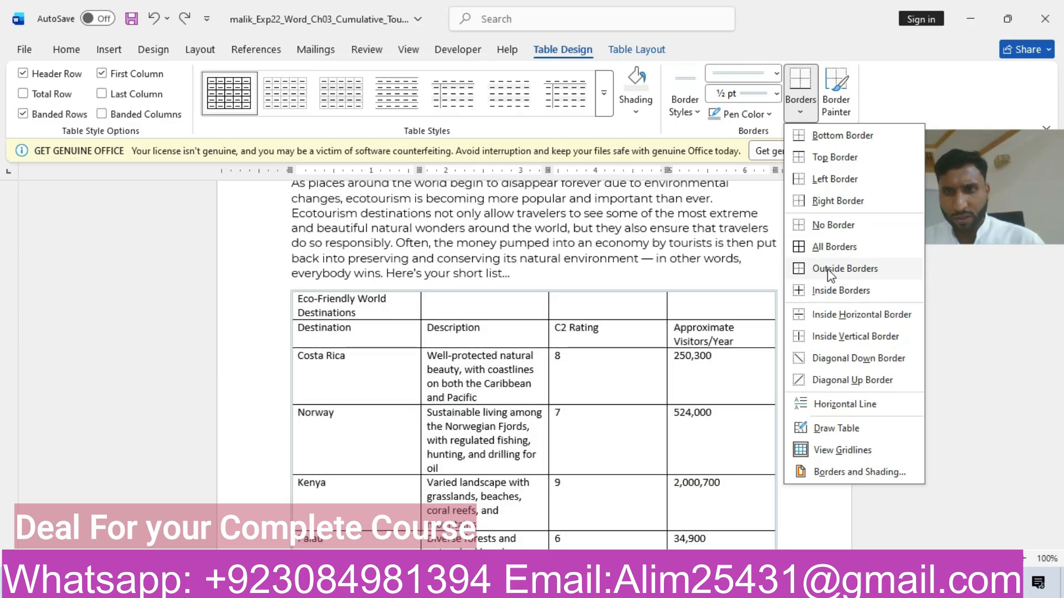
left_click(831, 272)
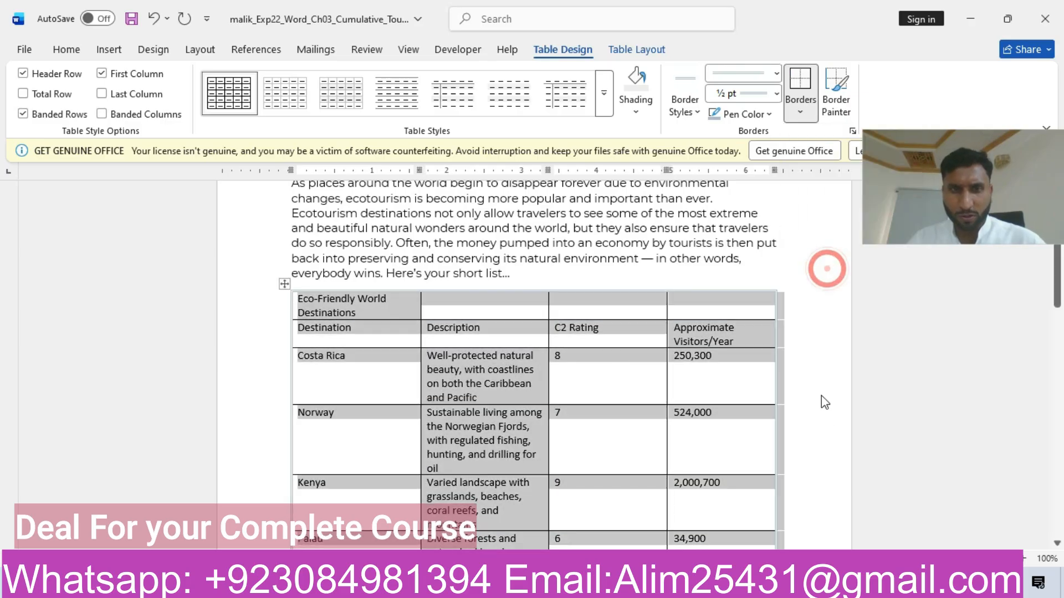
left_click(809, 358)
- Check the table's outside border down to the Antarctica row and compare it with step 6 in the instructions document
left_click_drag(1056, 293, 1056, 339)
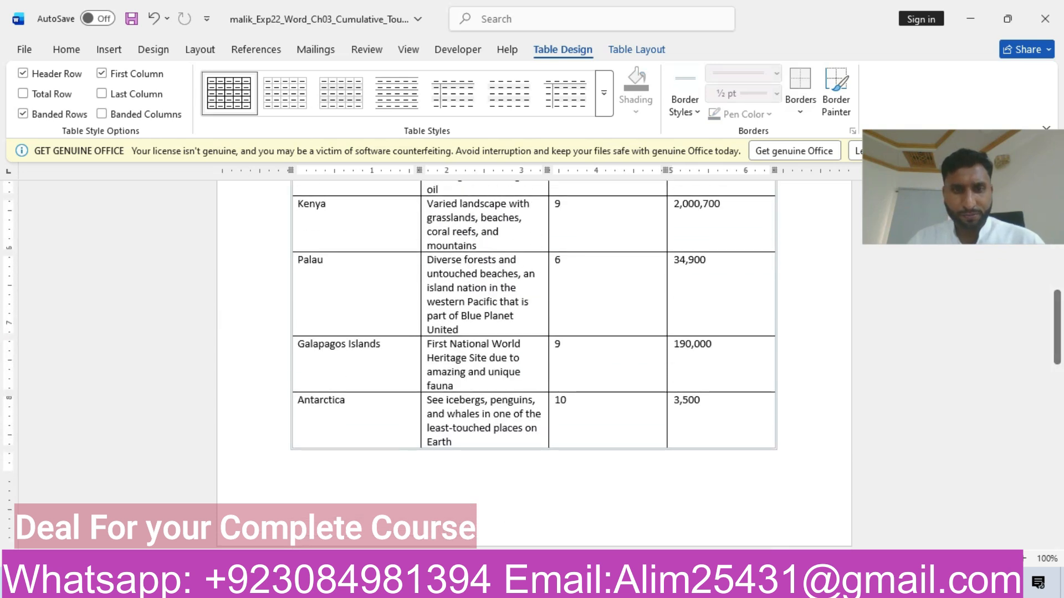
mouse_move(516, 587)
left_click(444, 535)
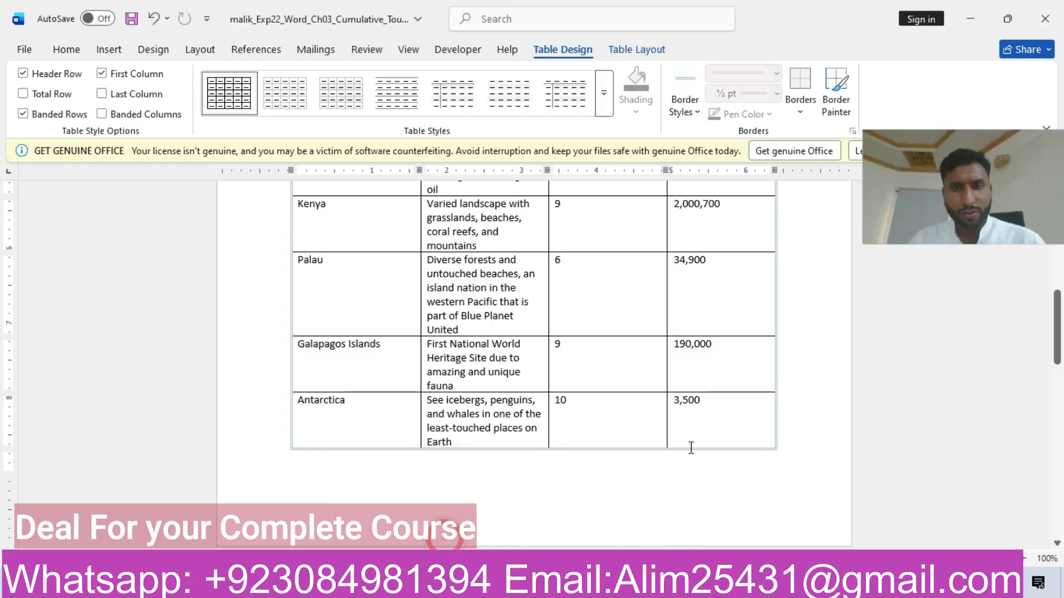
left_click(563, 521)
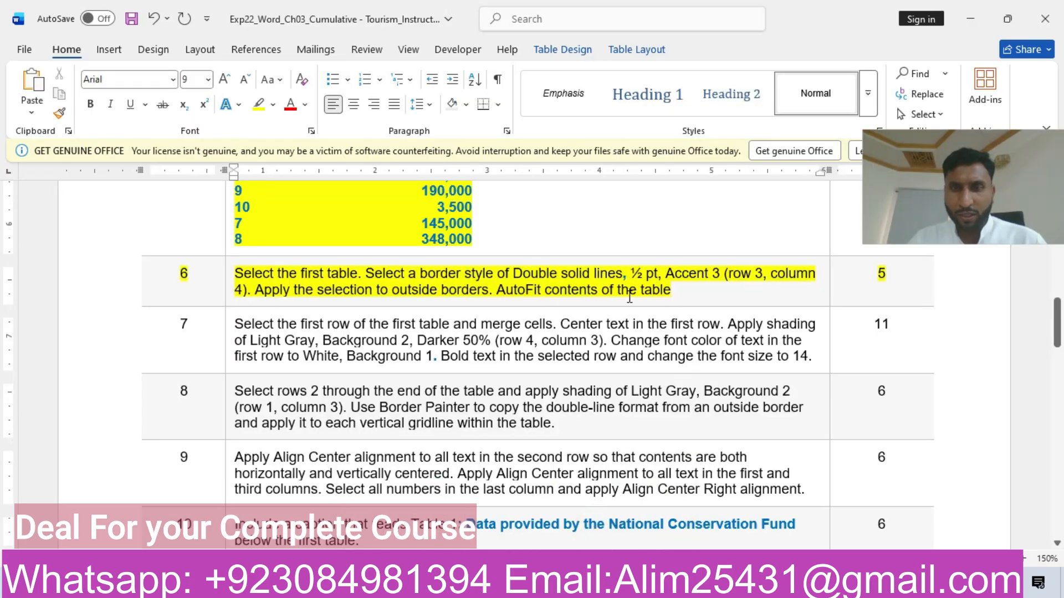
mouse_move(515, 587)
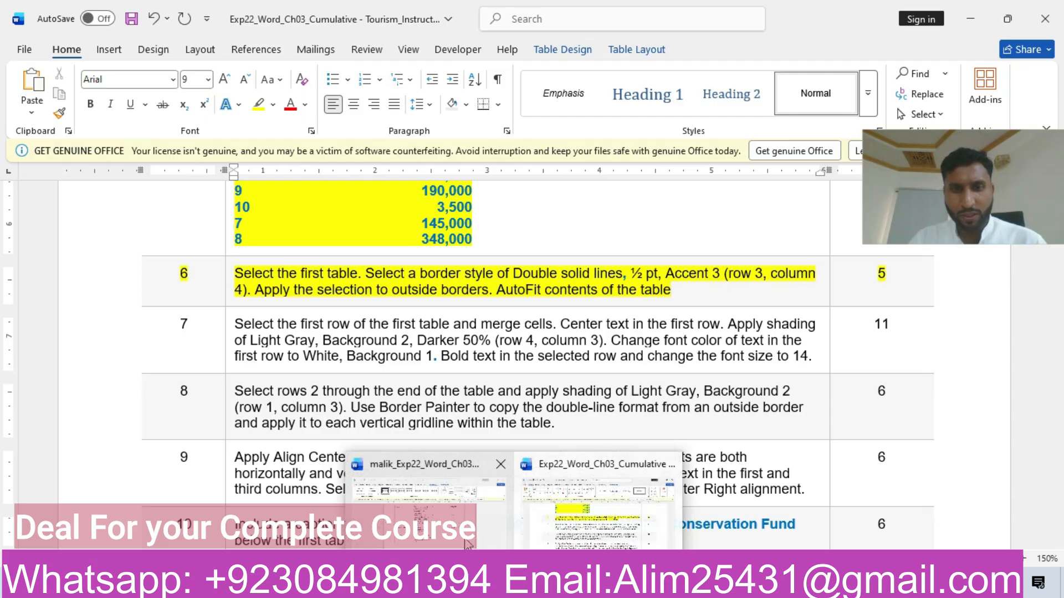
left_click(488, 487)
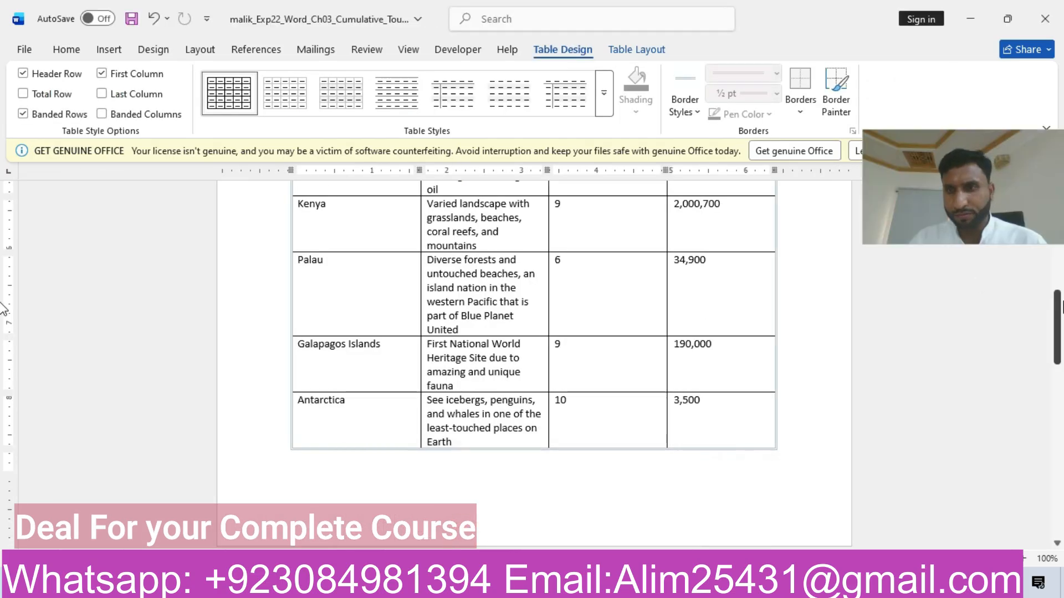
left_click_drag(1056, 313, 1057, 269)
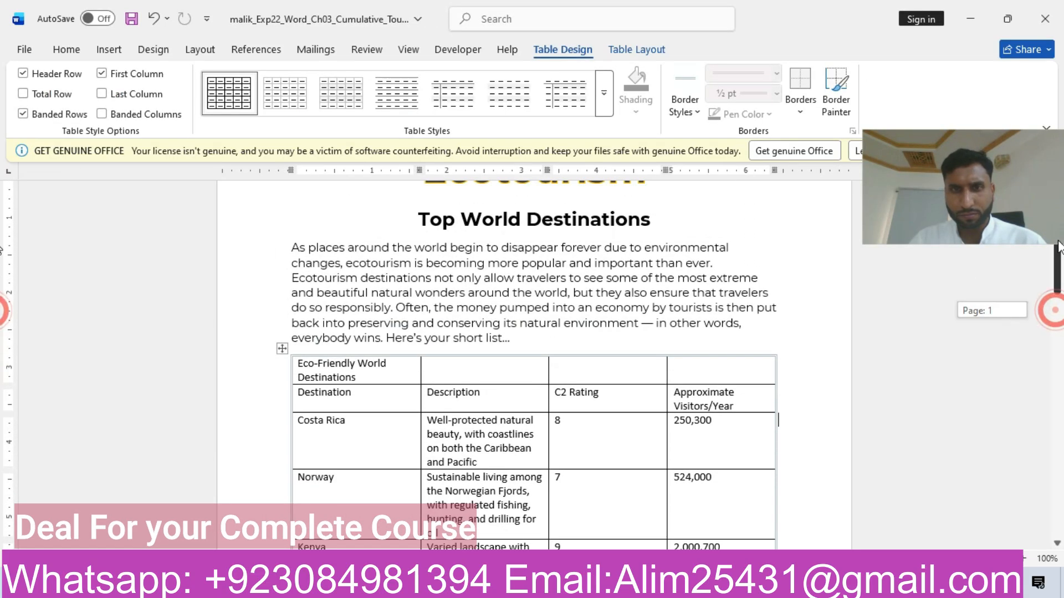
left_click(282, 348)
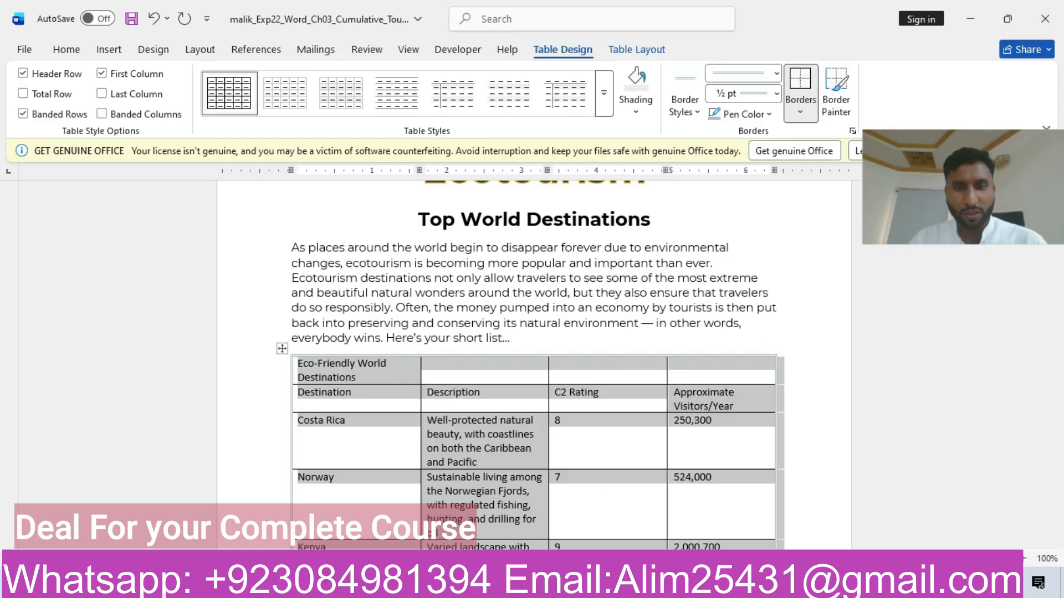
- Highlight the whole step 7 row in yellow in the instructions document and return to the flyer
mouse_move(512, 587)
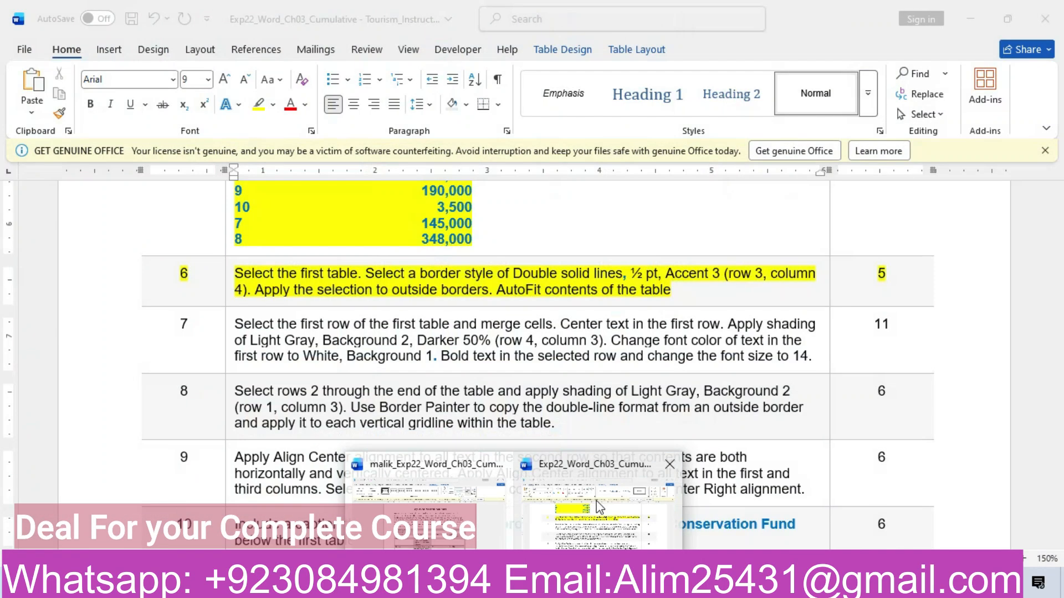
left_click(597, 504)
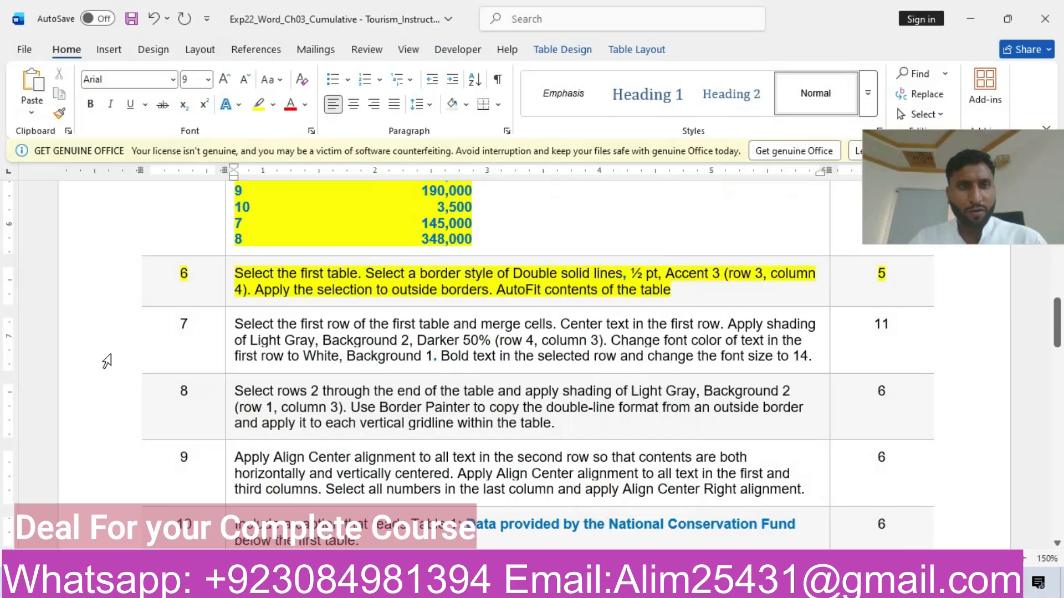
left_click(109, 330)
left_click(209, 293)
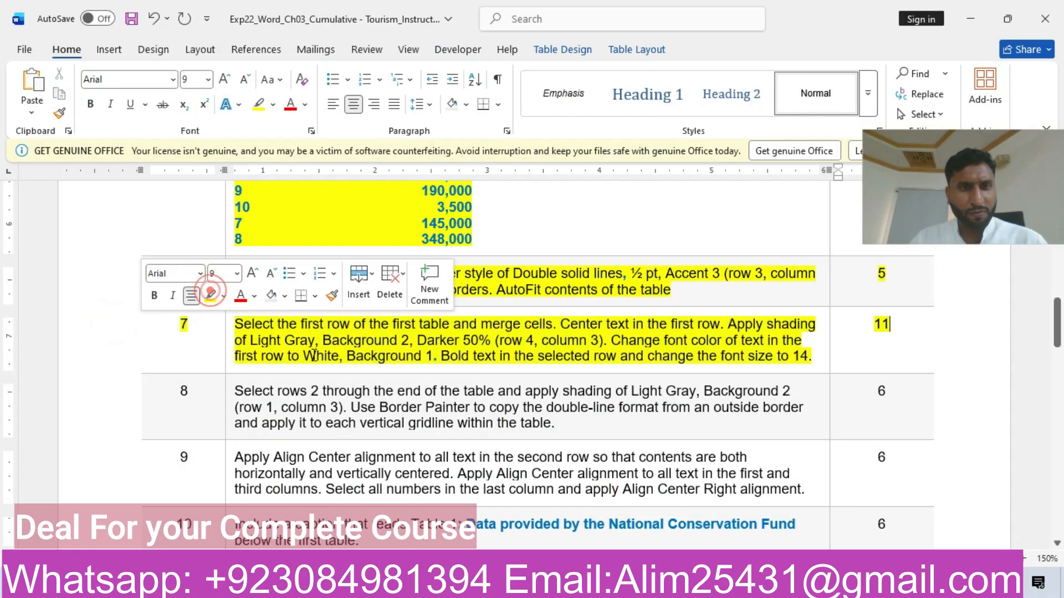
left_click(322, 353)
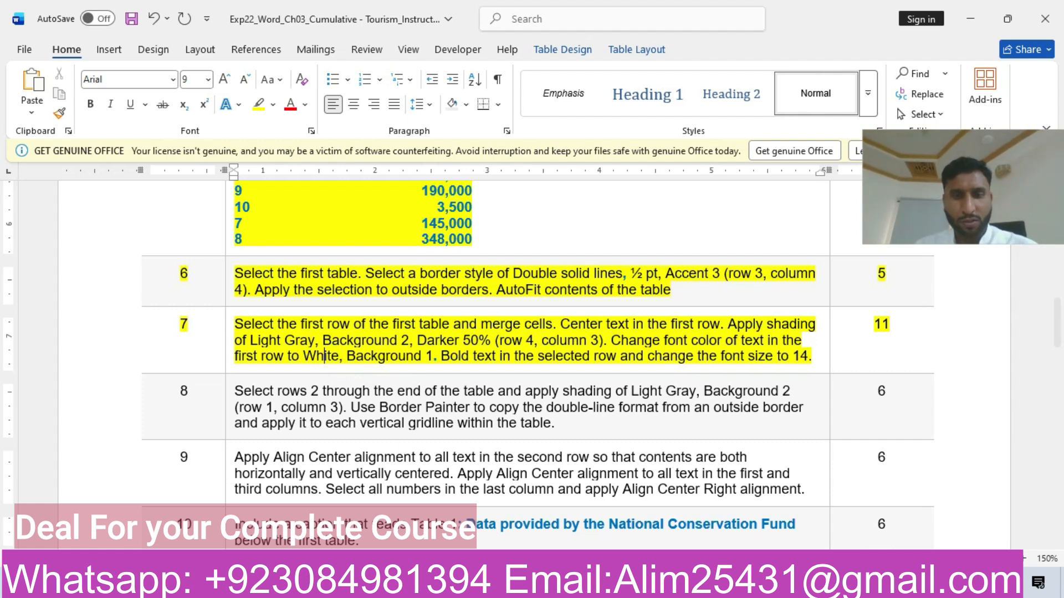
mouse_move(503, 586)
left_click(477, 524)
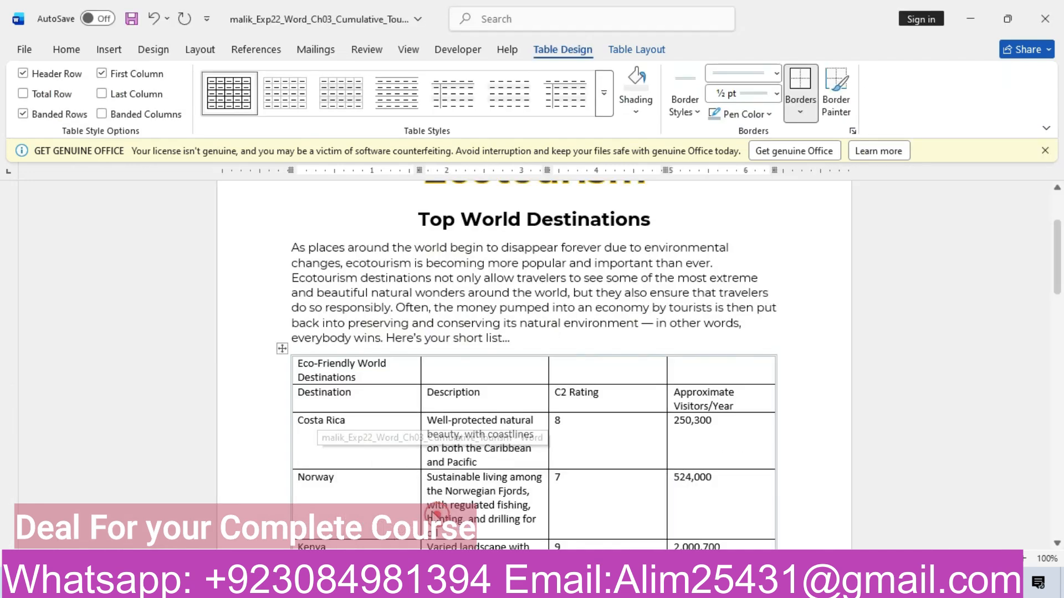
left_click(365, 372)
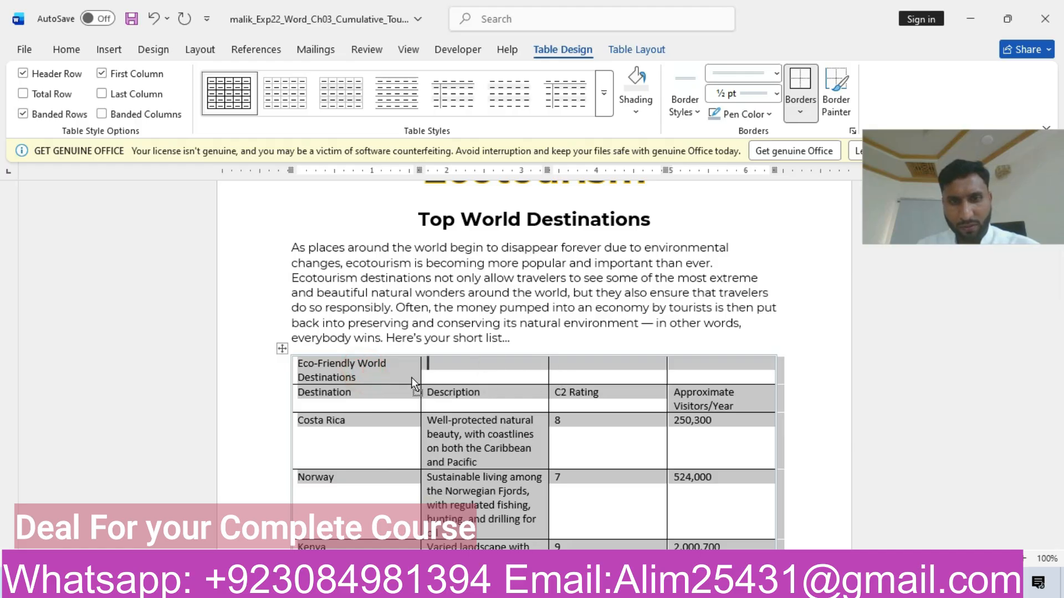
left_click(293, 368)
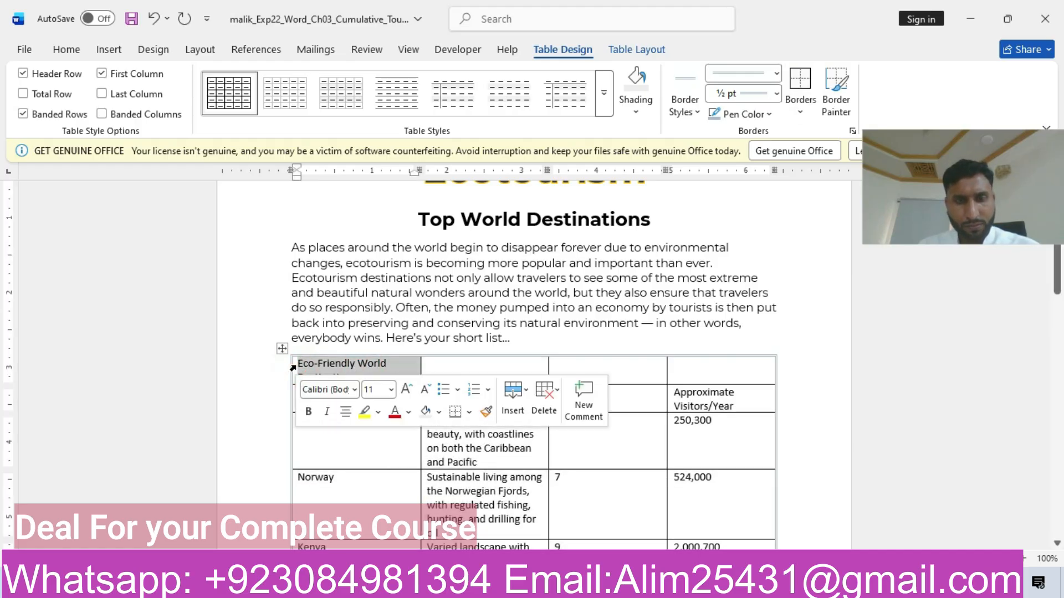
left_click_drag(406, 361, 492, 378)
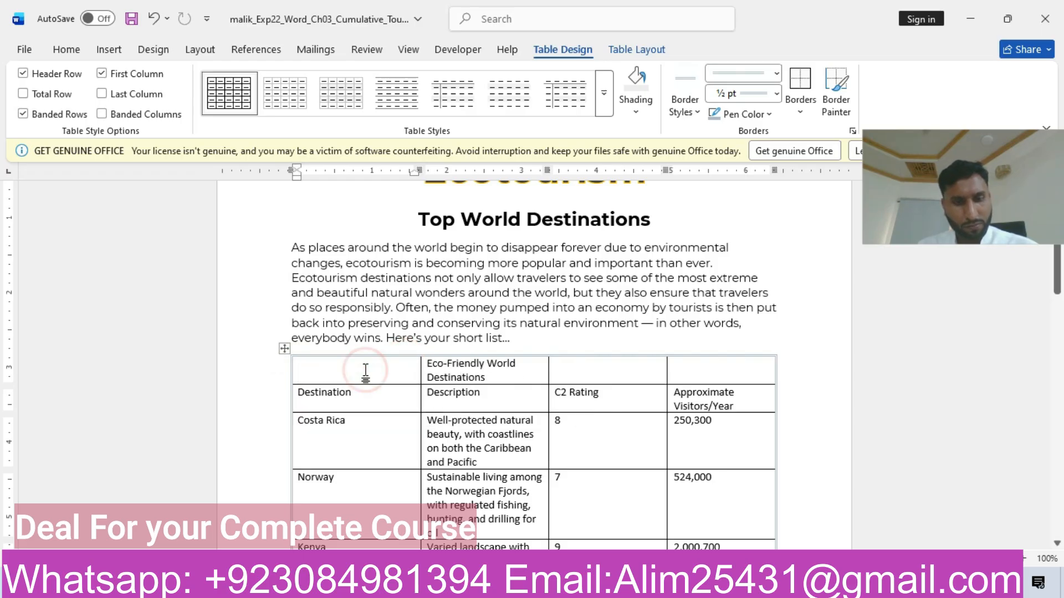
key("ctrl+z")
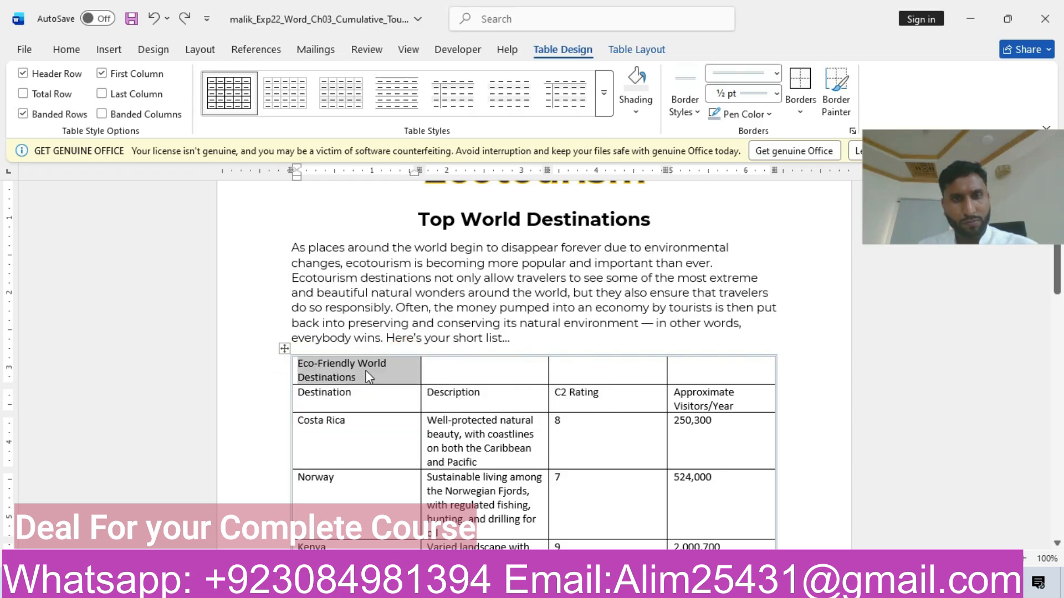
- Merge the four cells in the first row of the Eco-Friendly World Destinations table
left_click(483, 370)
left_click_drag(369, 368, 671, 369)
right_click(670, 370)
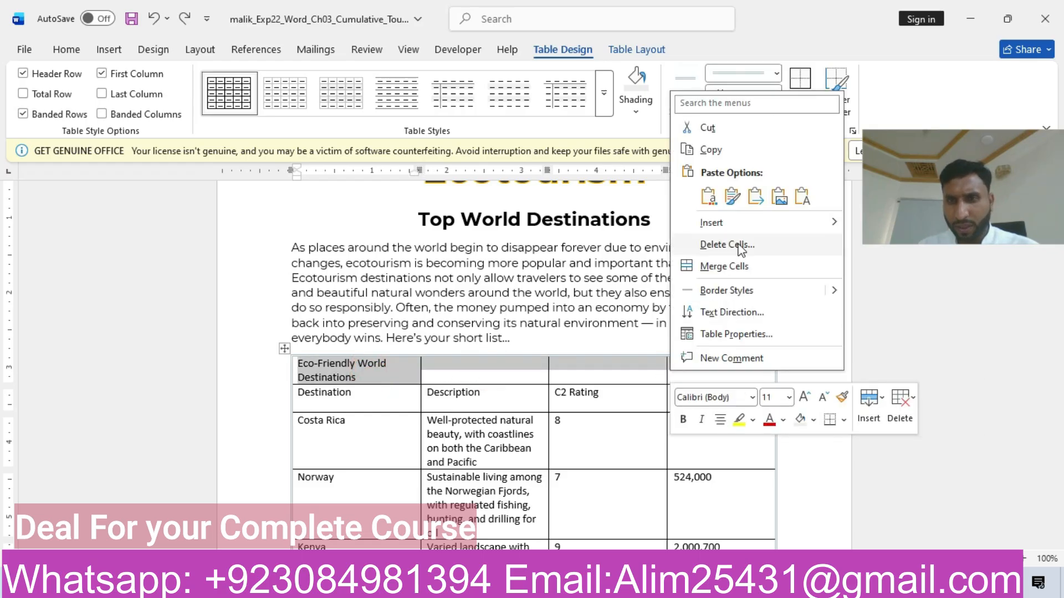
left_click(739, 265)
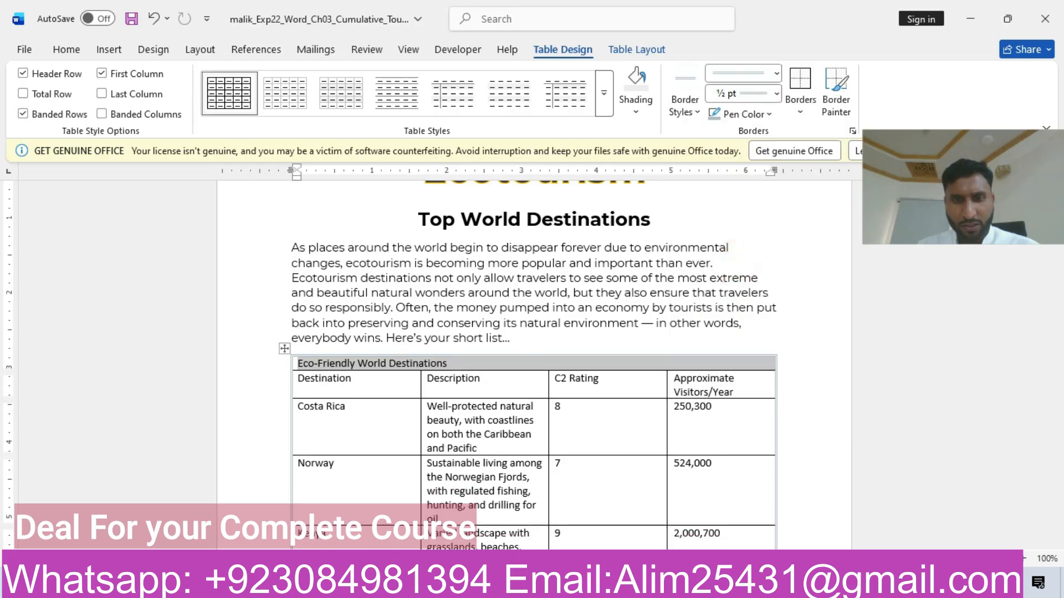
- Recheck step 7 in the instructions and center the text in the flyer table's merged first row
mouse_move(516, 588)
left_click(598, 515)
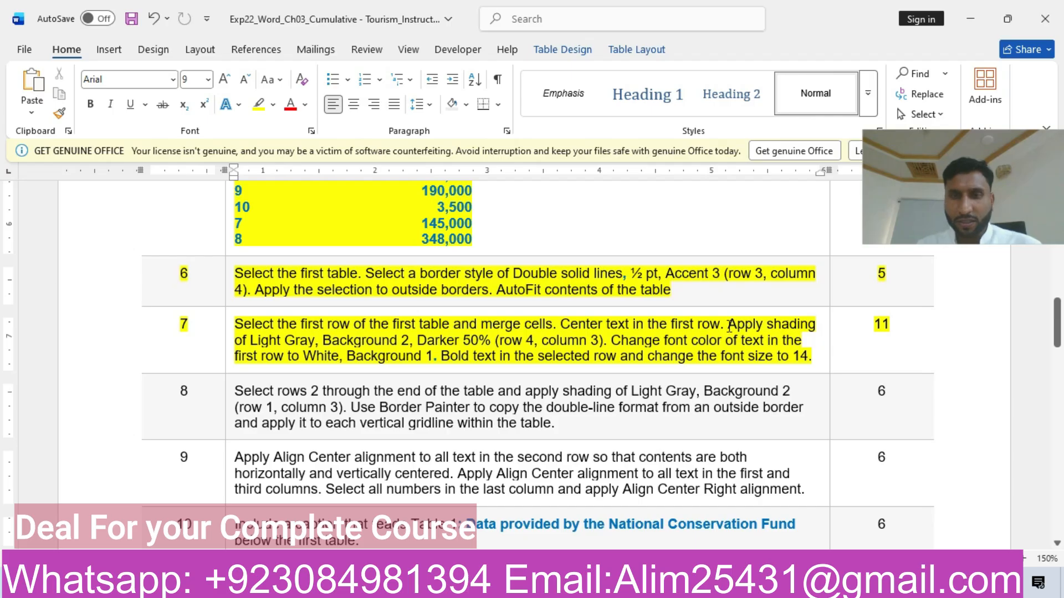
mouse_move(516, 587)
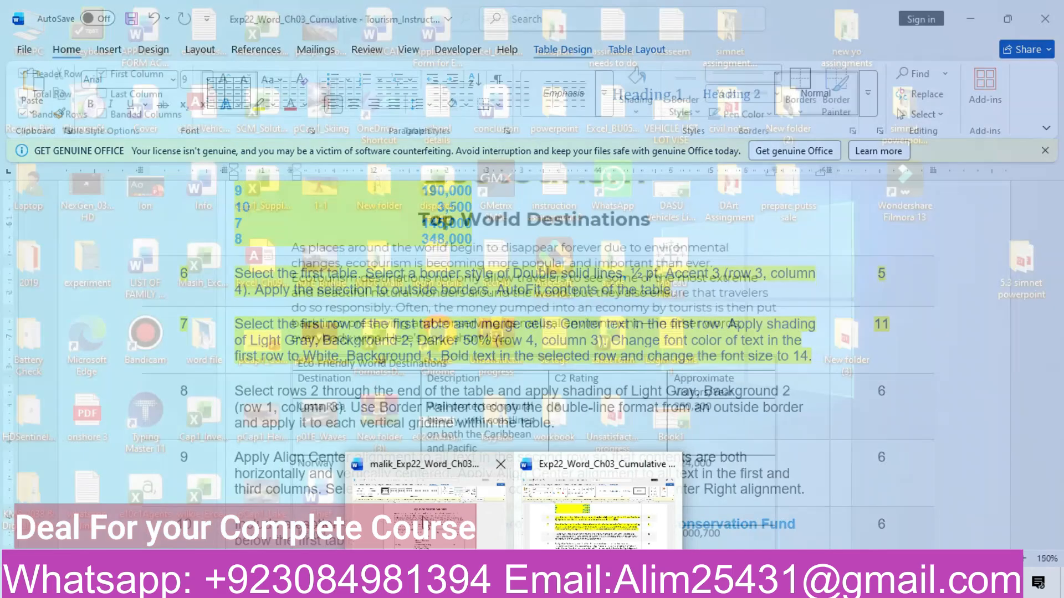
left_click(420, 515)
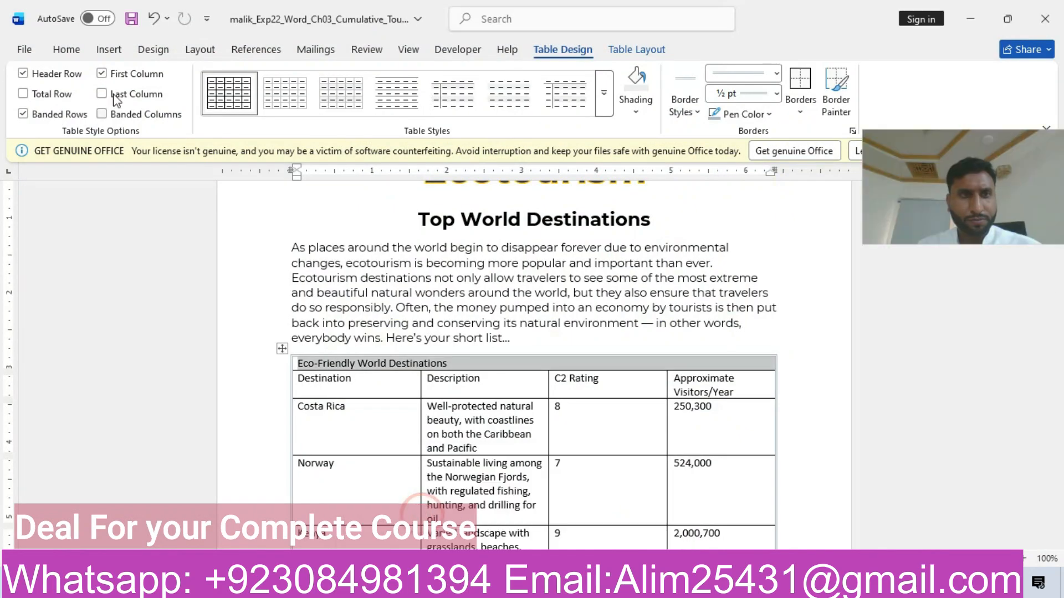
left_click(66, 49)
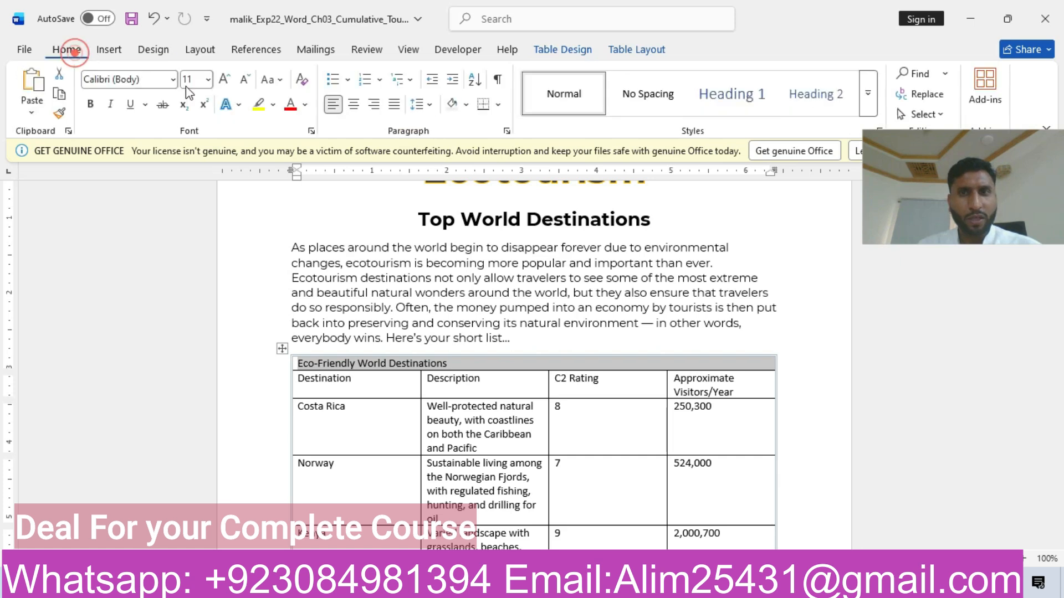
left_click(353, 104)
- Recheck step 7 in the instructions document and shade the flyer table's merged title row with Light Gray, Background 2, Darker 50%
mouse_move(516, 587)
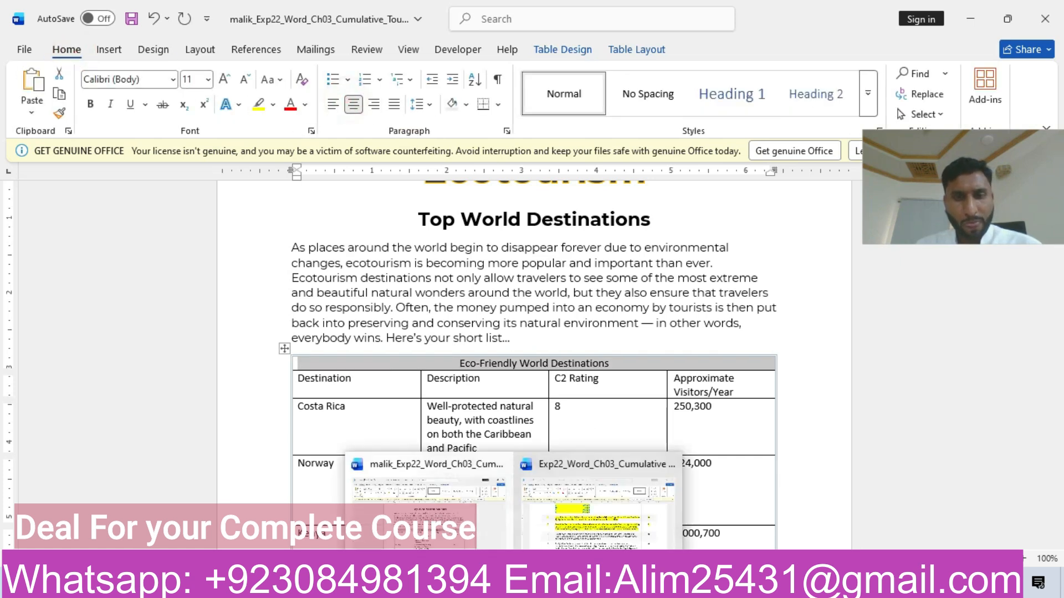
left_click(557, 526)
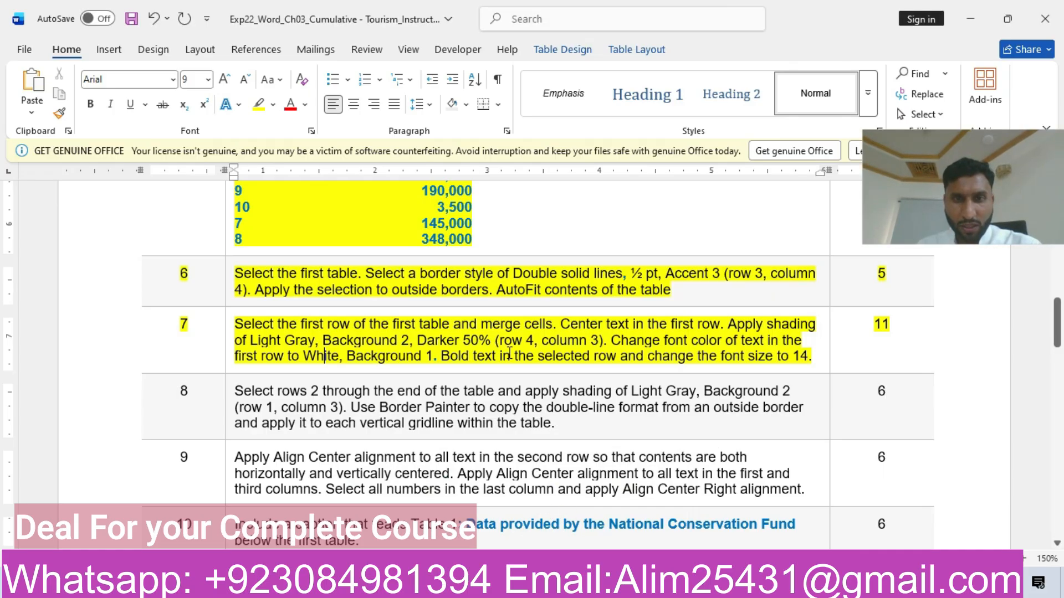
mouse_move(514, 587)
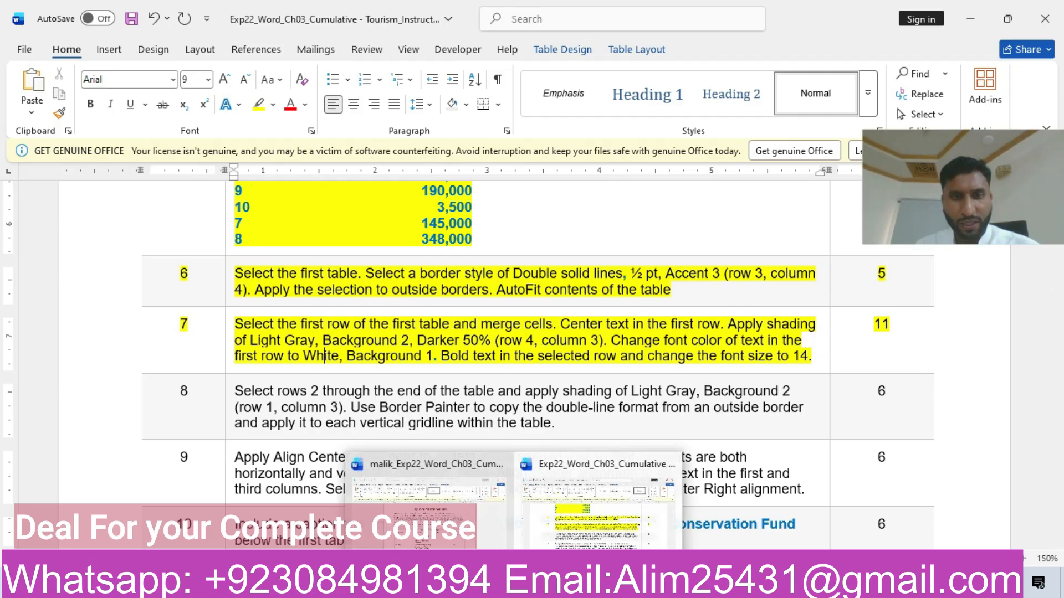
left_click(601, 516)
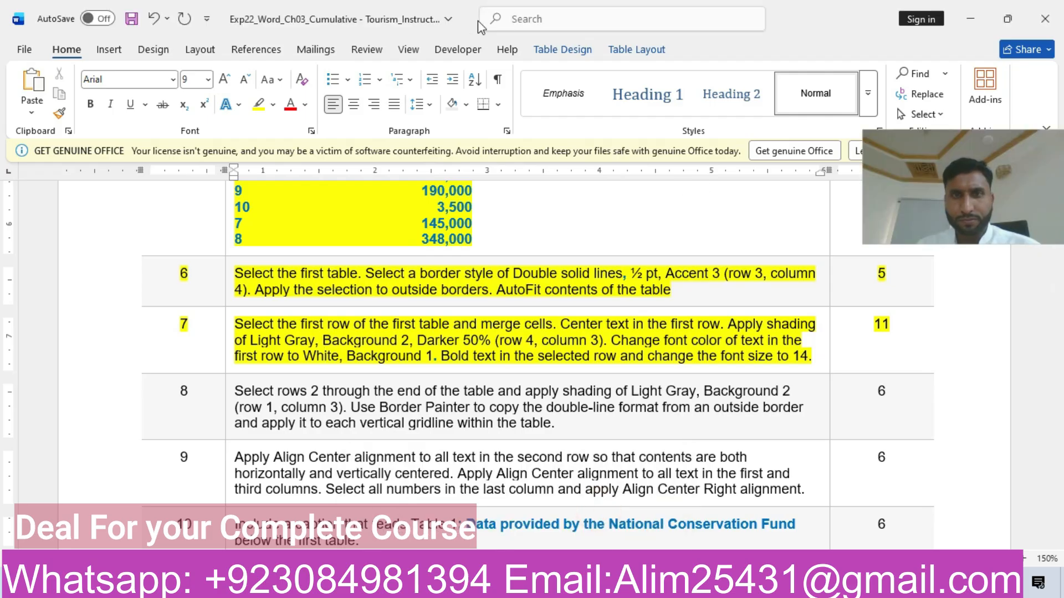
mouse_move(515, 587)
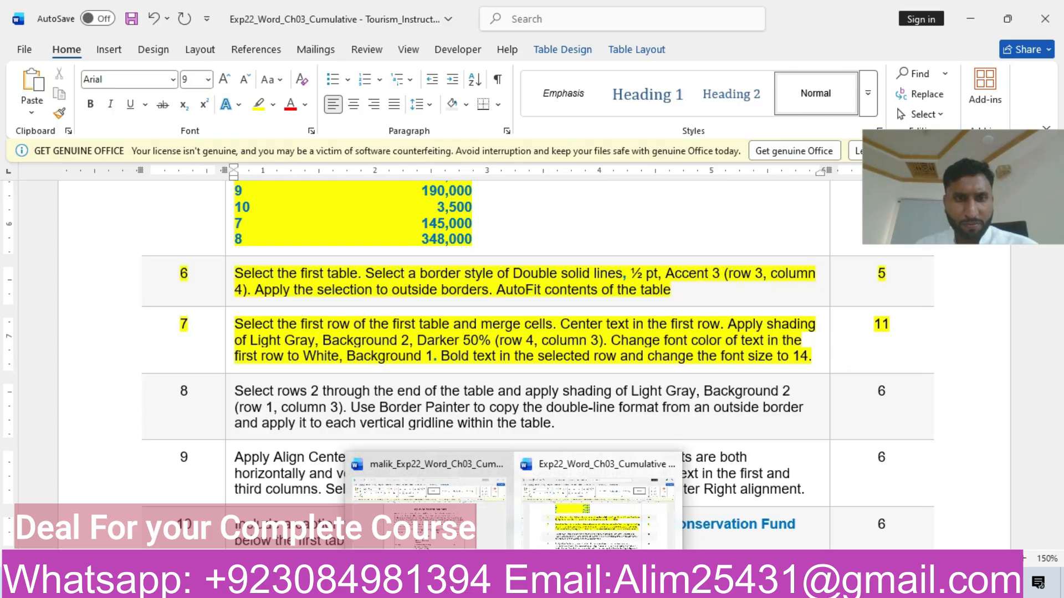
left_click(475, 540)
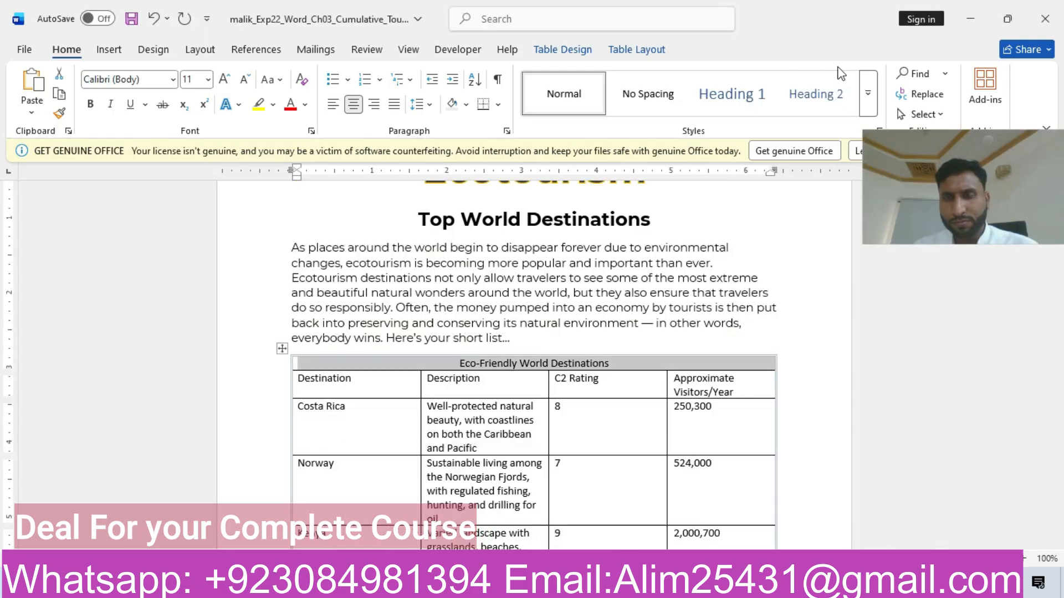
left_click(558, 50)
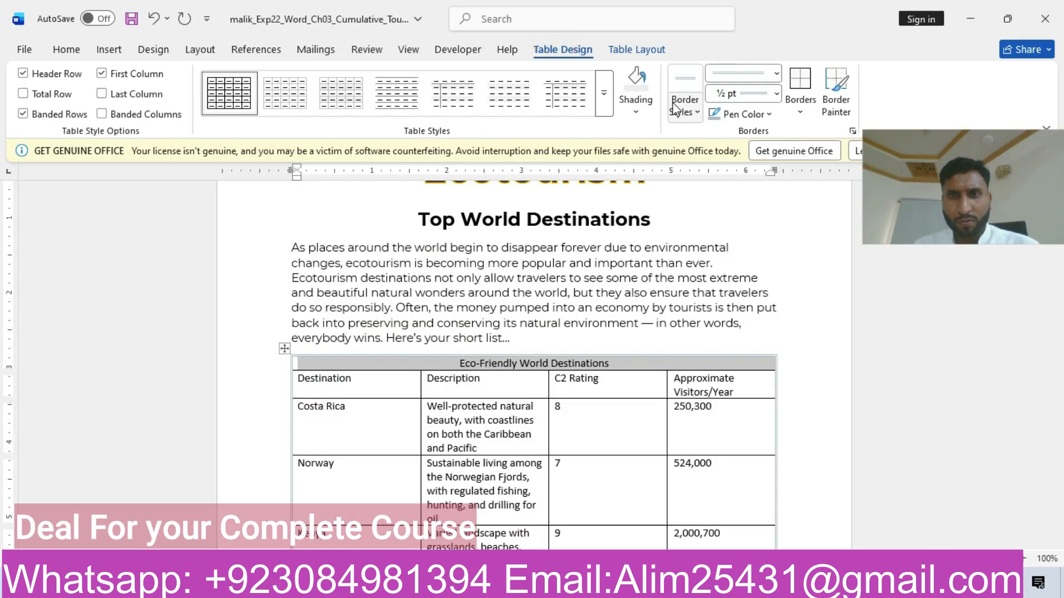
left_click(635, 111)
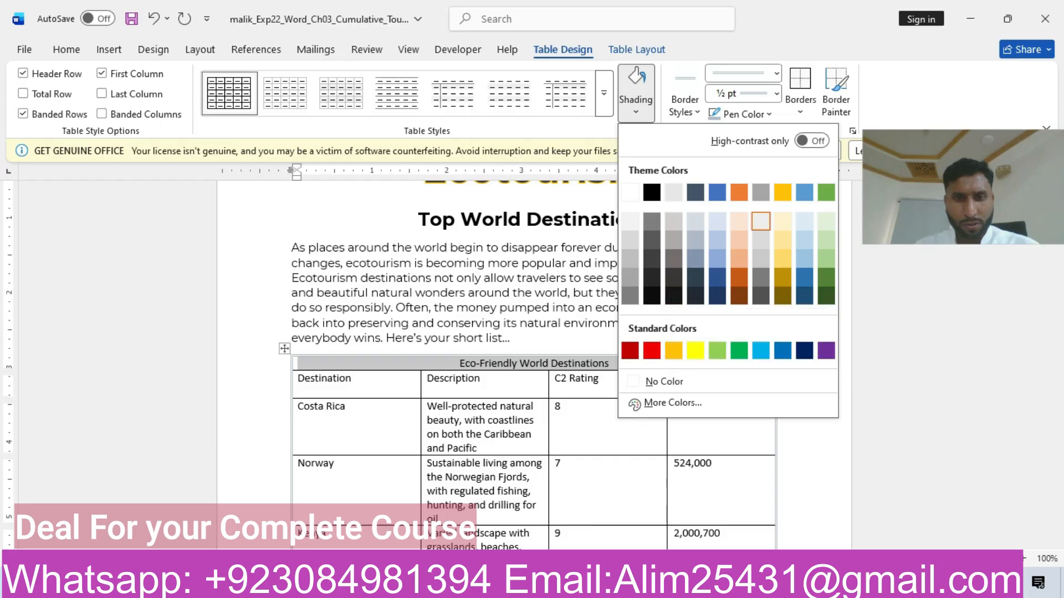
mouse_move(516, 587)
left_click(608, 524)
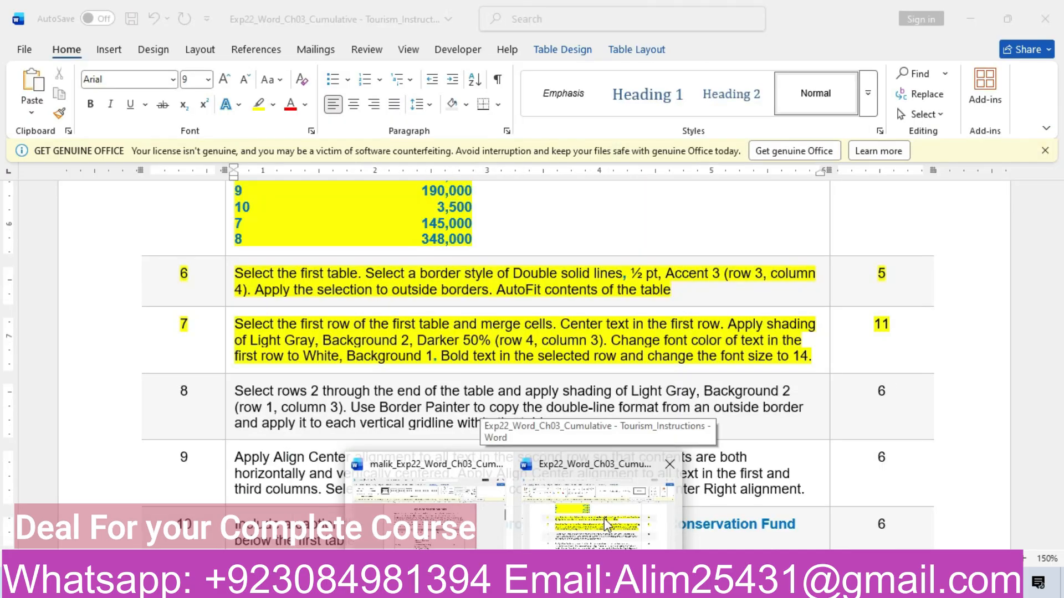
left_click(494, 501)
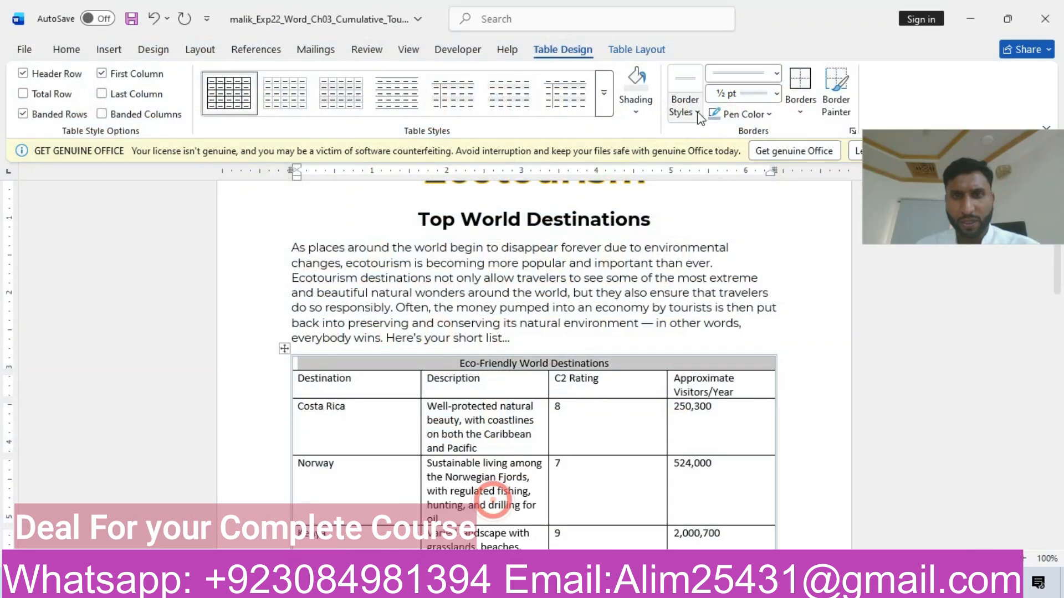
left_click(689, 121)
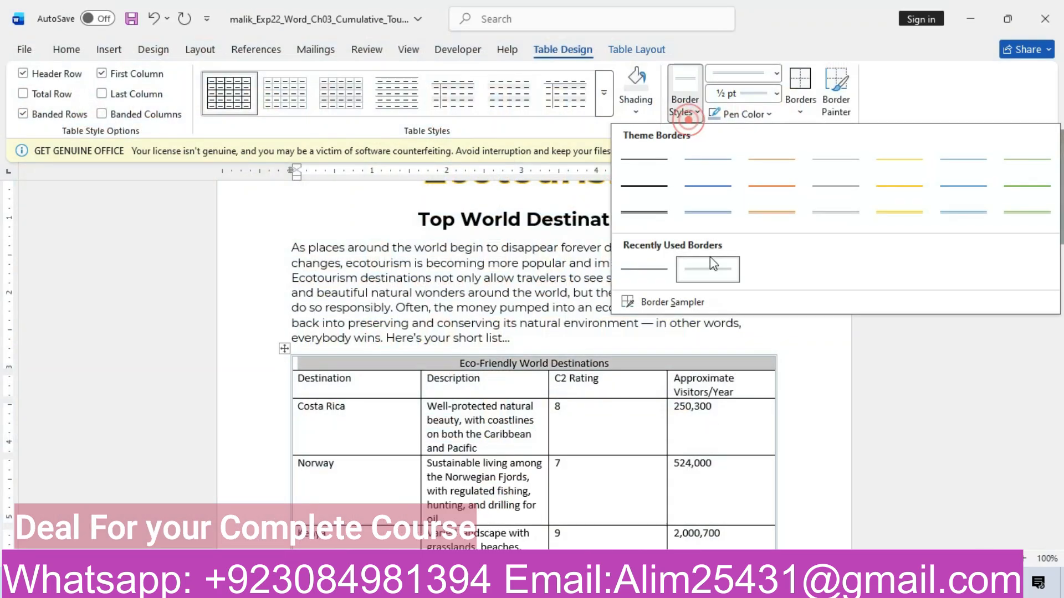
left_click(639, 112)
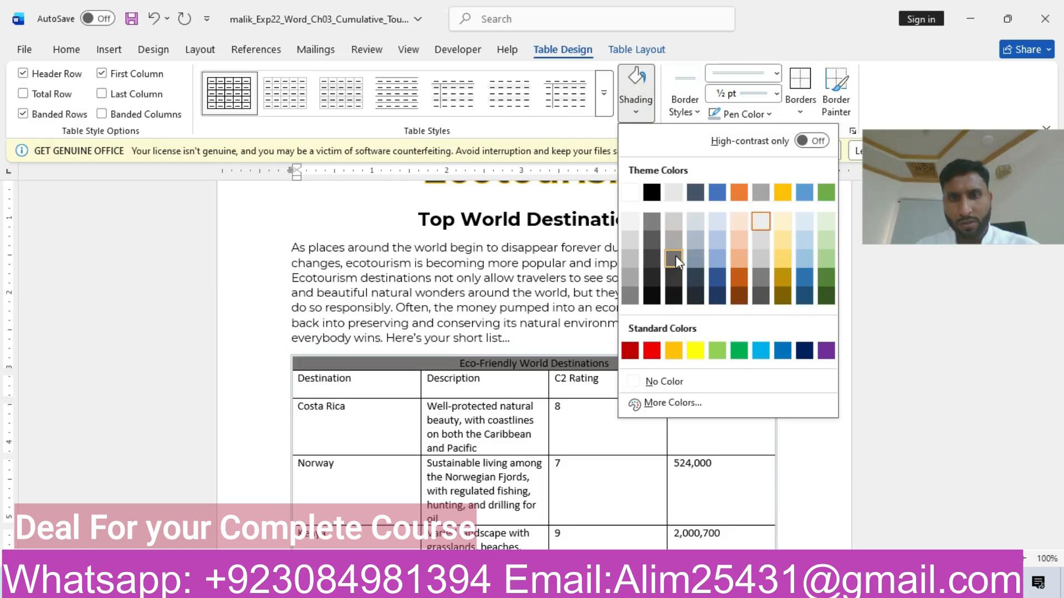
left_click(676, 255)
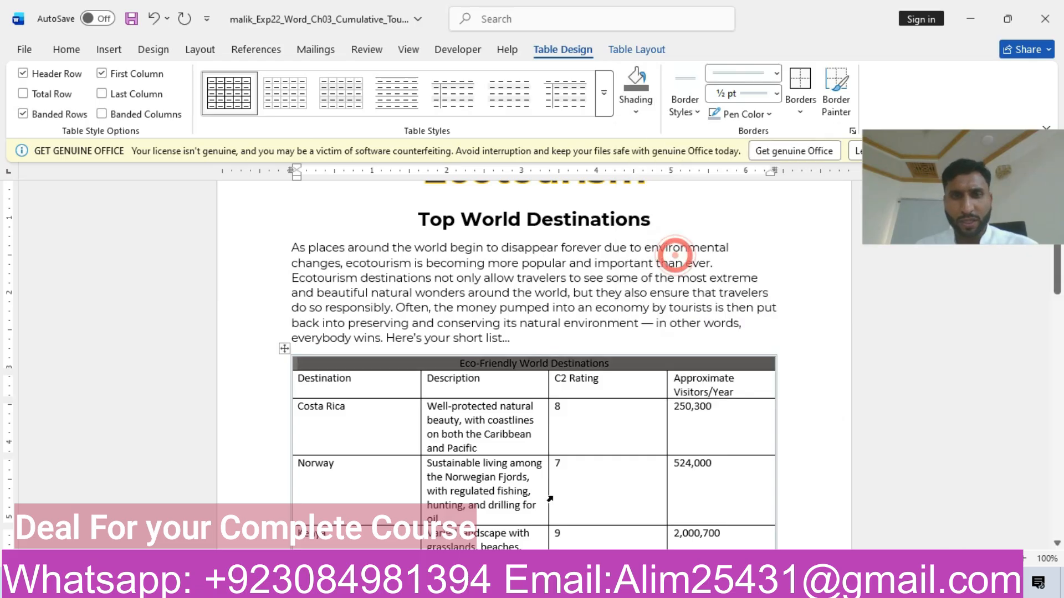
- Reread step 7 in the instructions document and set the flyer table's title row text color to White, Background 1
mouse_move(513, 589)
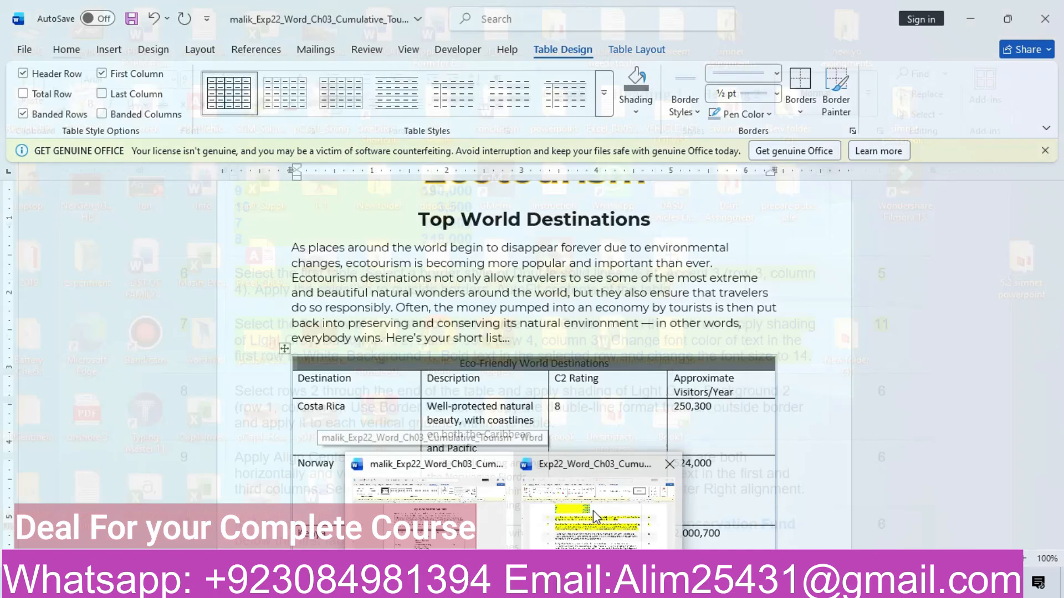
left_click(593, 511)
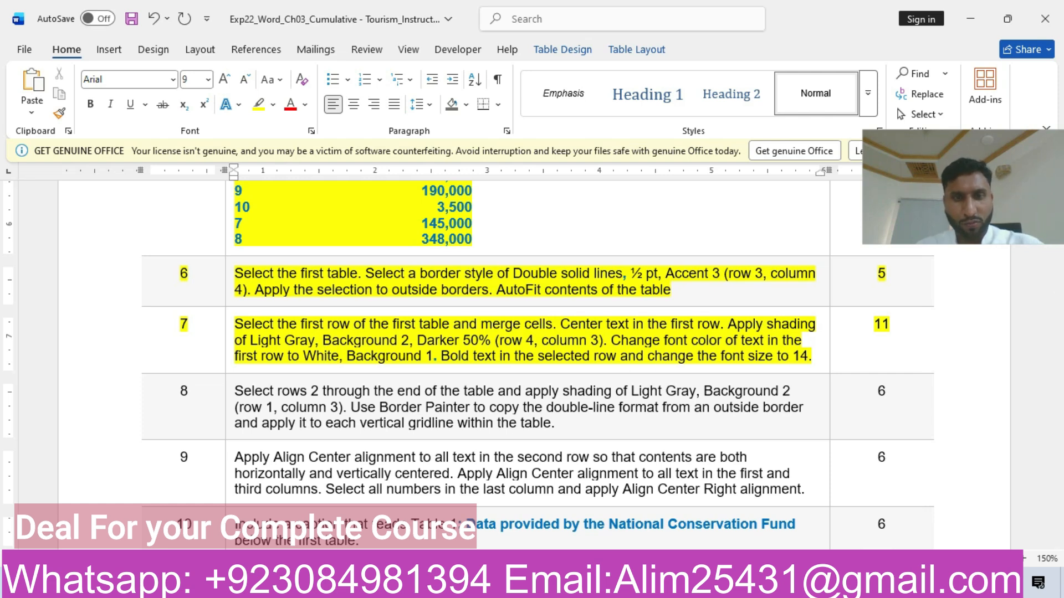
mouse_move(513, 588)
left_click(490, 526)
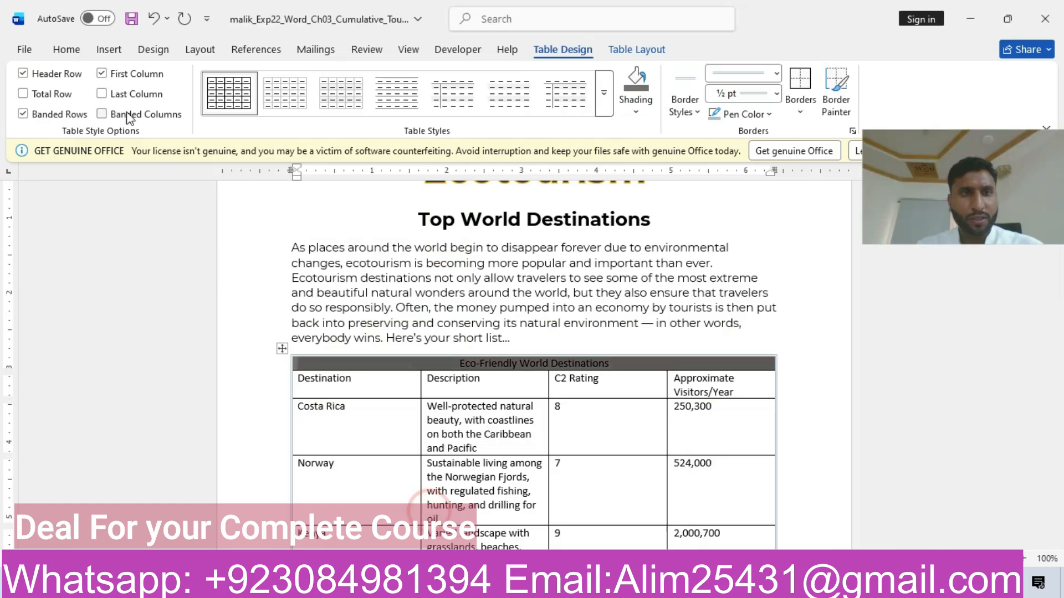
left_click(58, 54)
left_click(304, 104)
left_click(296, 204)
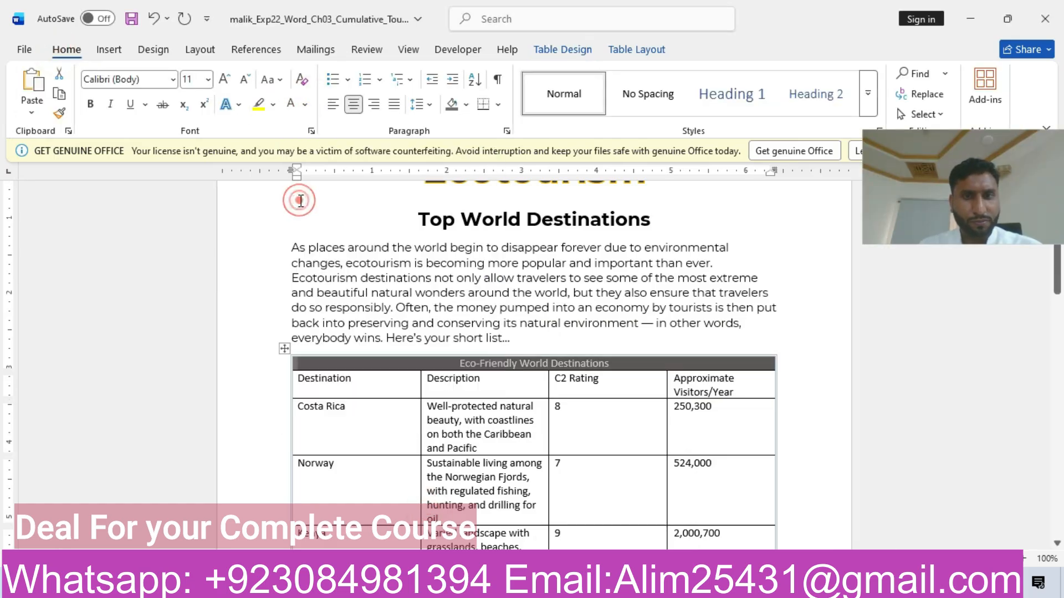
- Bold the Eco-Friendly World Destinations title row text and set its font size to 14
left_click(90, 104)
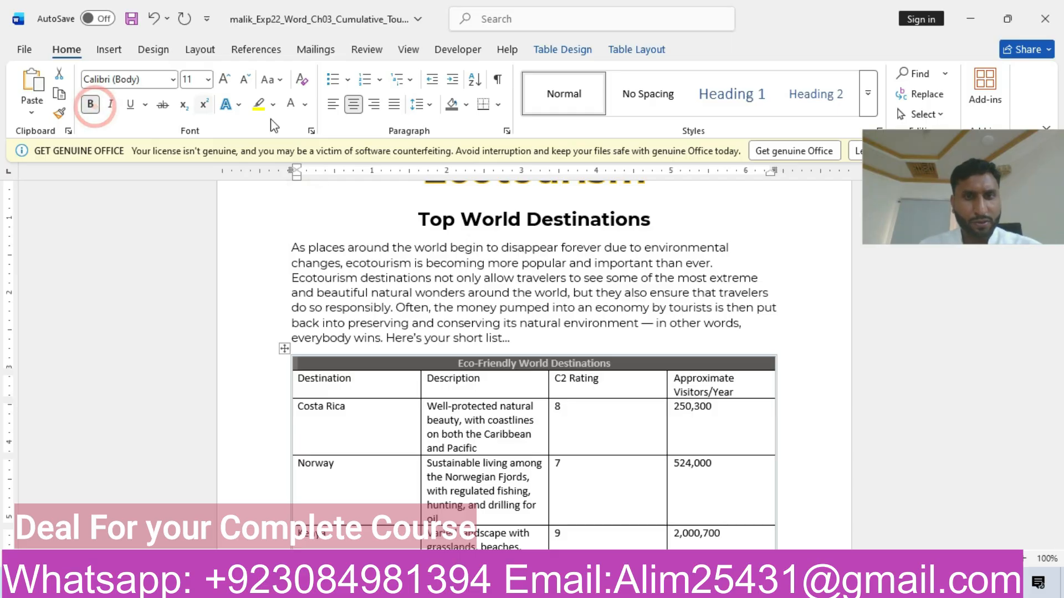
left_click(208, 80)
left_click(193, 193)
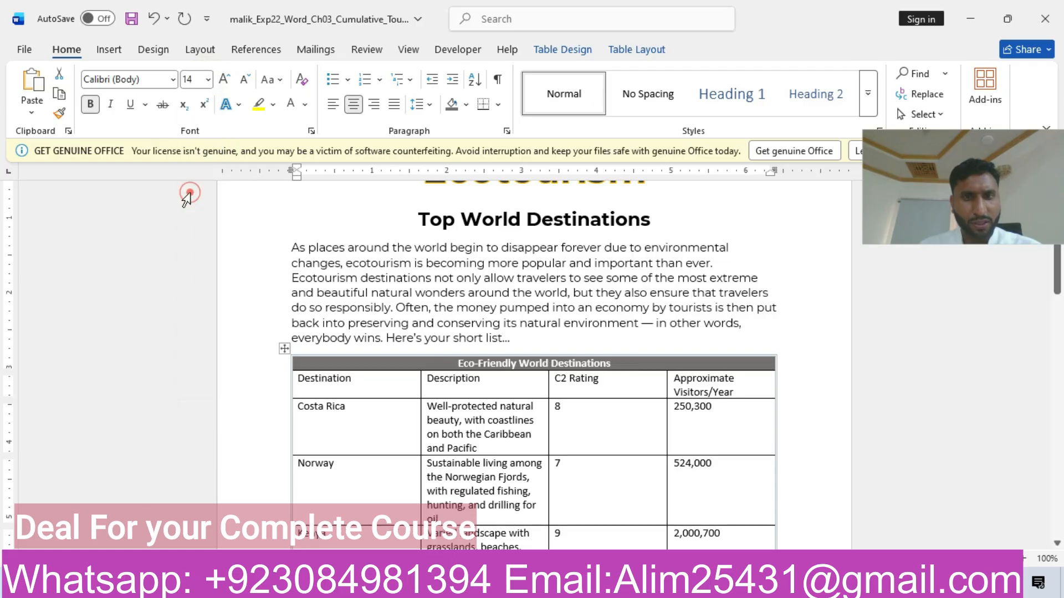
- Highlight the whole step 8 row in yellow in the instructions document and return to the flyer
mouse_move(513, 586)
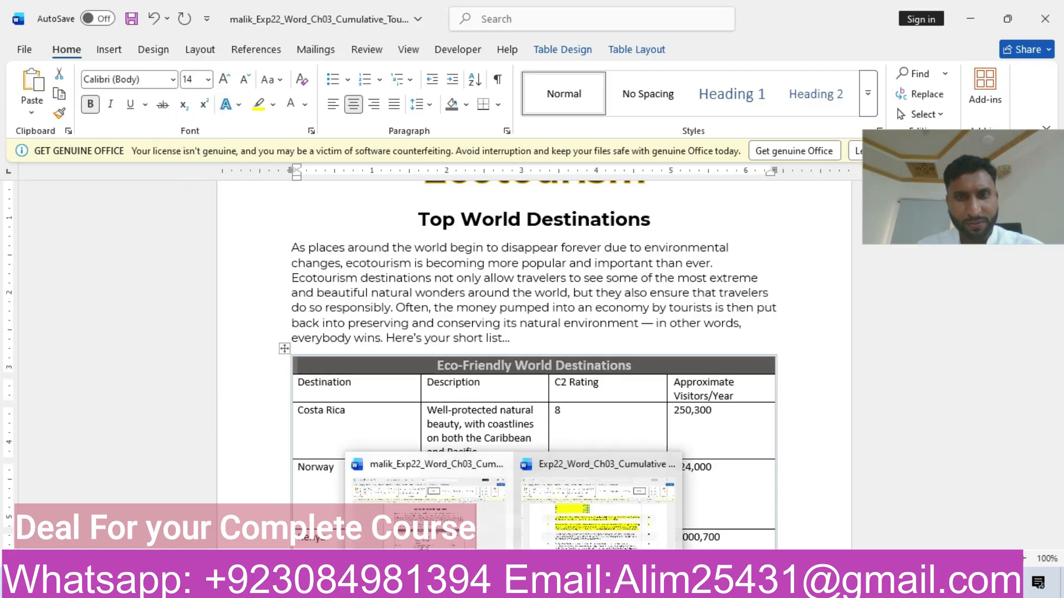
left_click(619, 534)
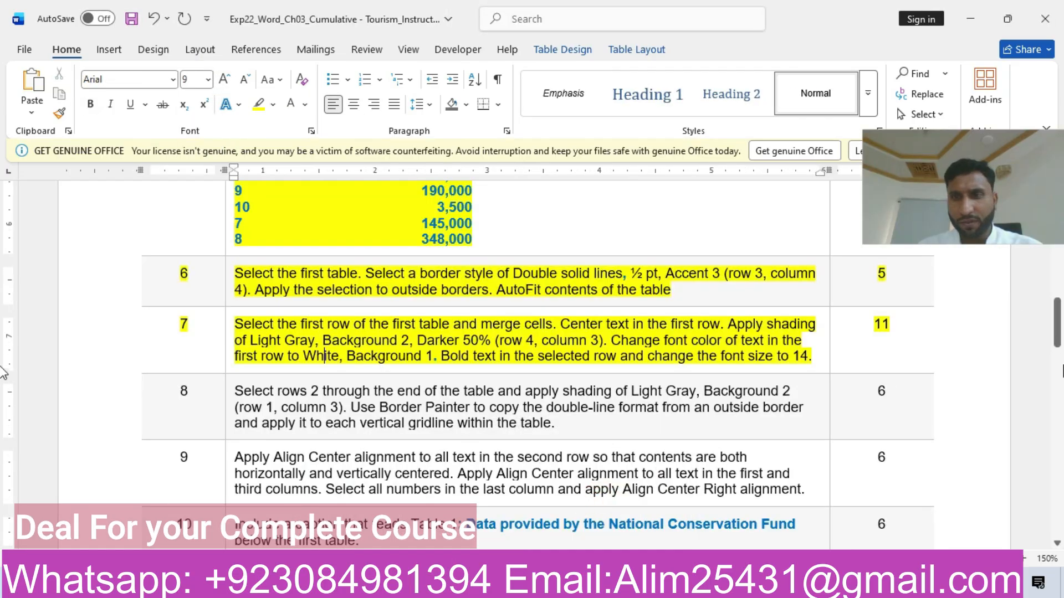
scroll(382, 399, "down", 1)
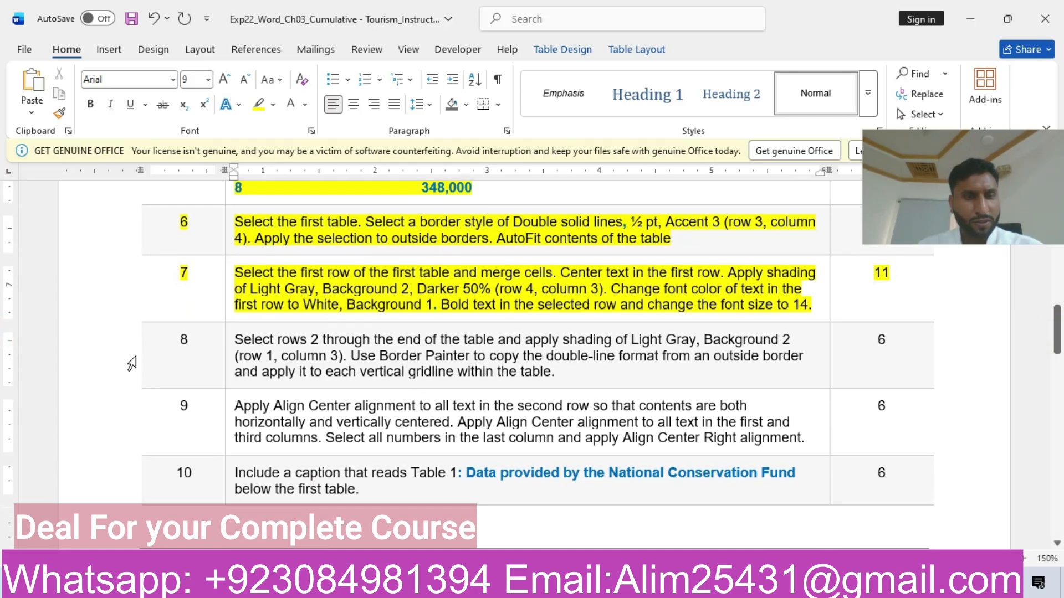
left_click(117, 361)
left_click(210, 327)
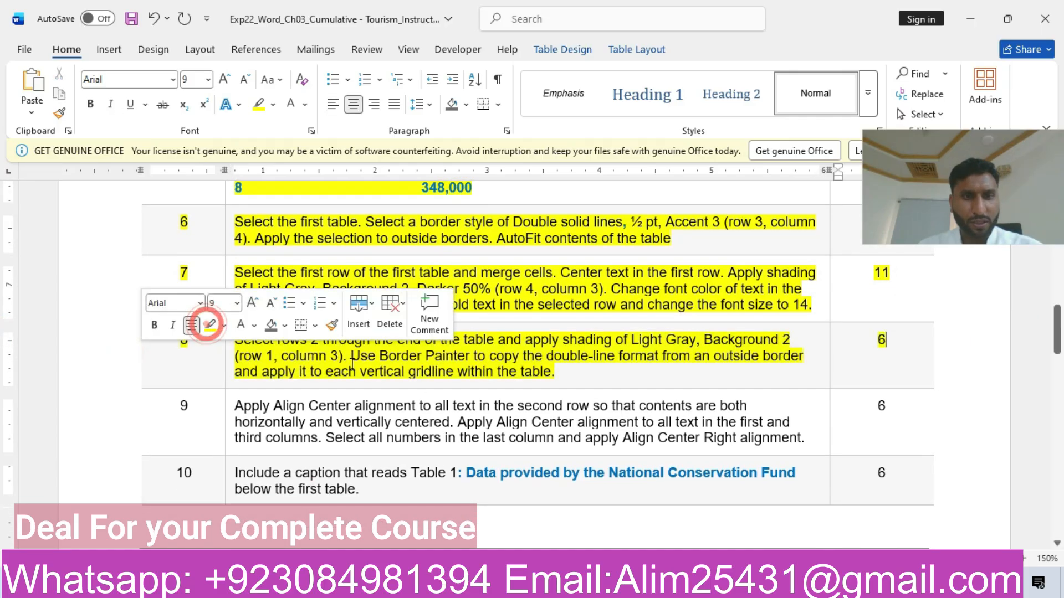
left_click(350, 363)
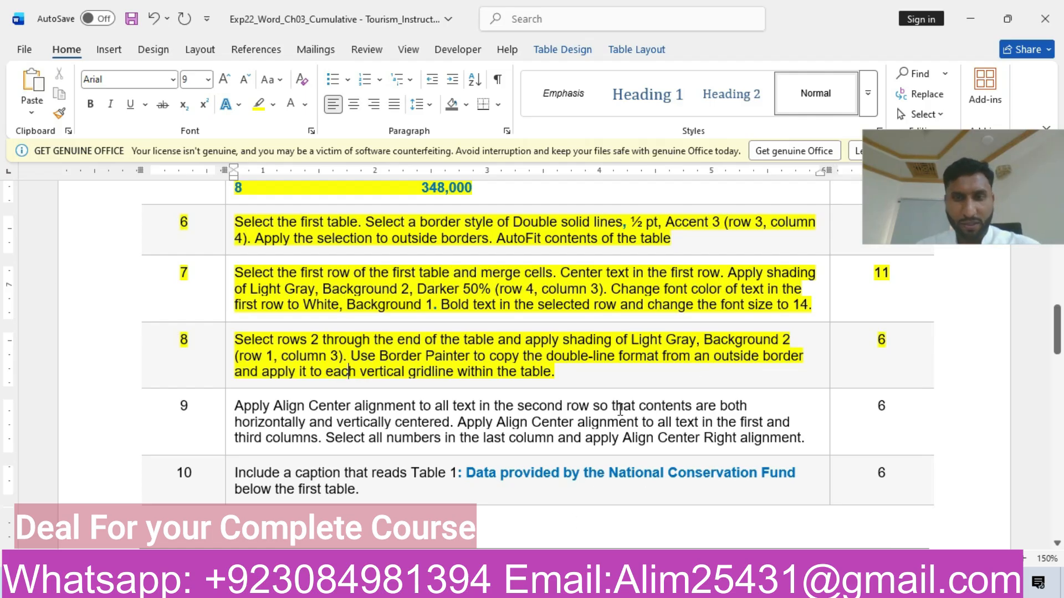
mouse_move(513, 588)
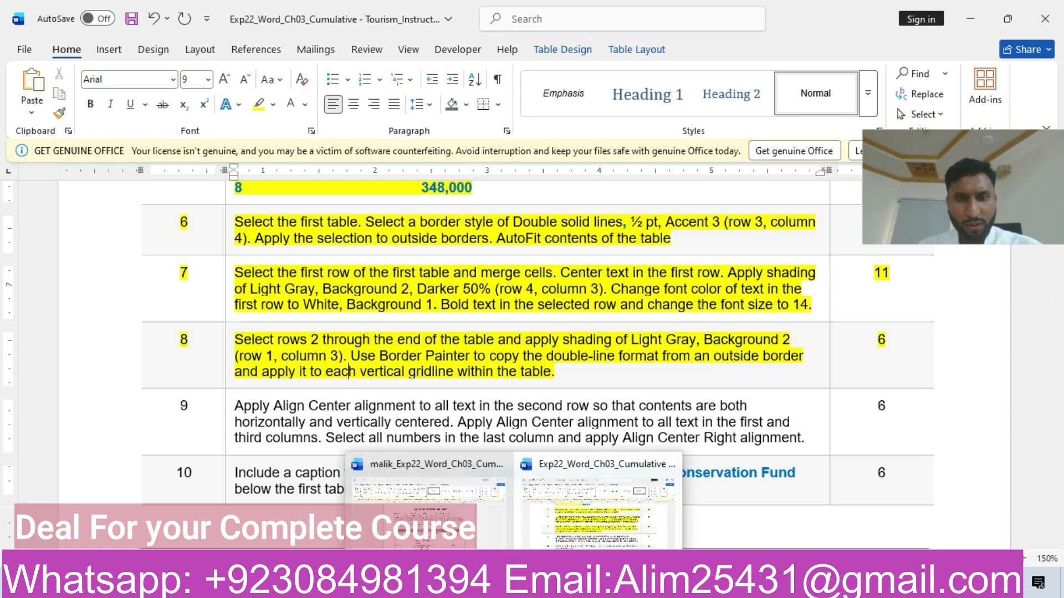
left_click(425, 499)
- Shade the first three columns from row 2 through the end of the first table with Light Gray, Background 2
left_click_drag(264, 381, 622, 375)
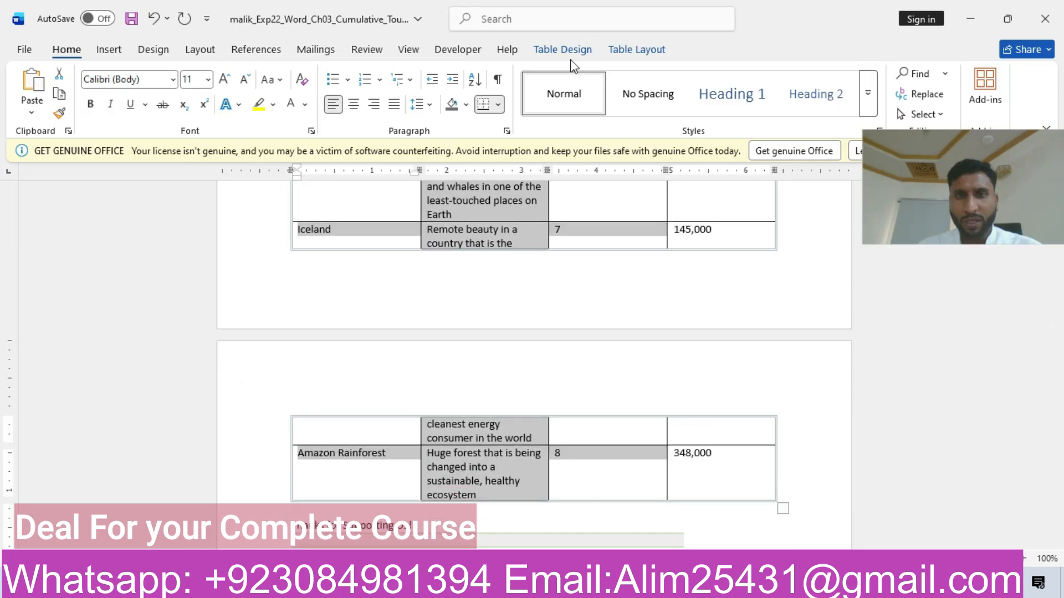
left_click(579, 49)
left_click(636, 107)
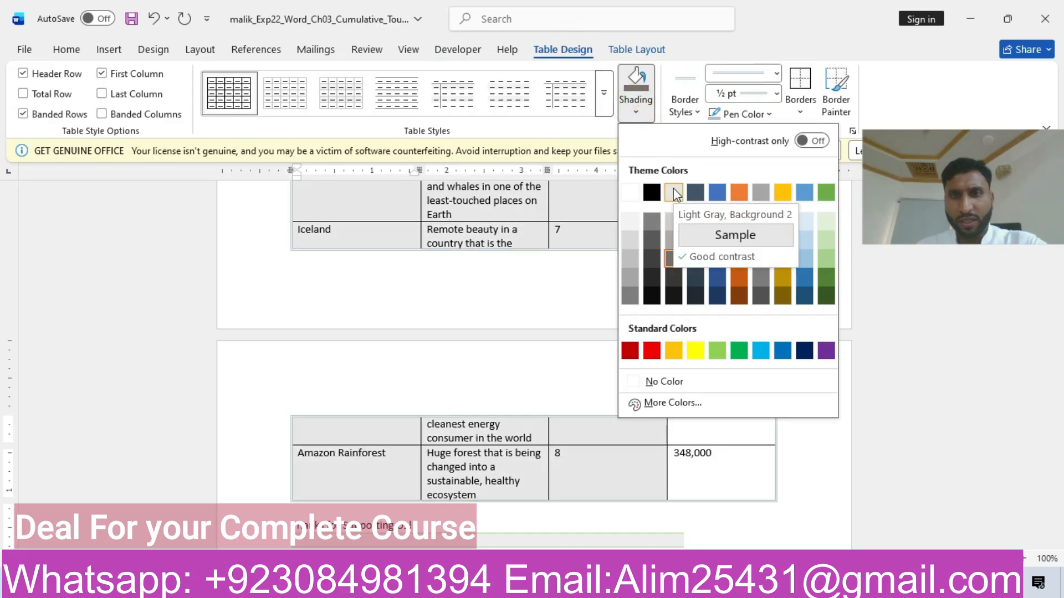
left_click(674, 188)
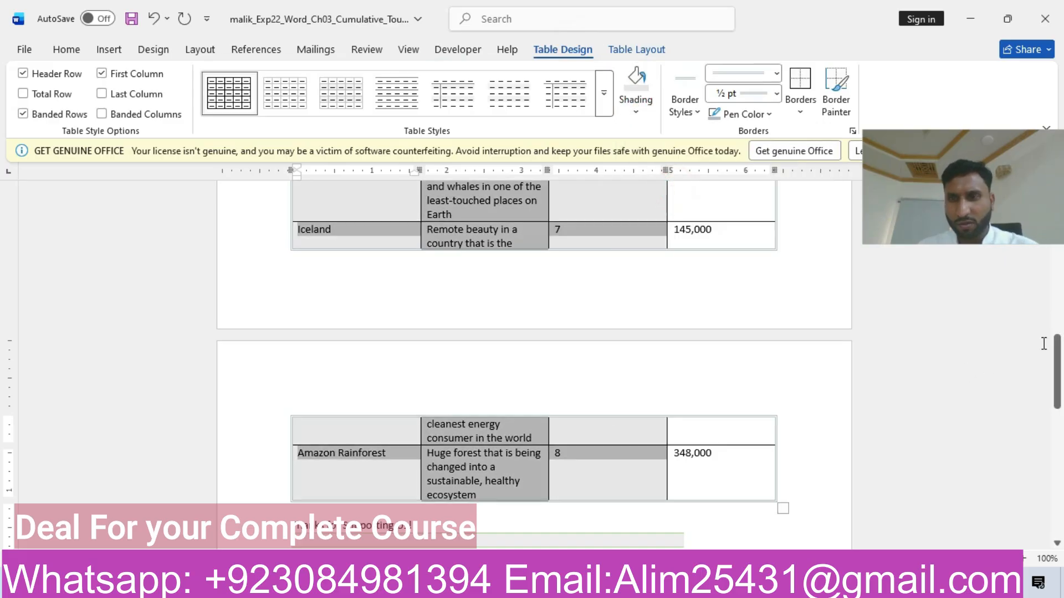
scroll(3, 315, "up", 3)
scroll(3, 314, "up", 4)
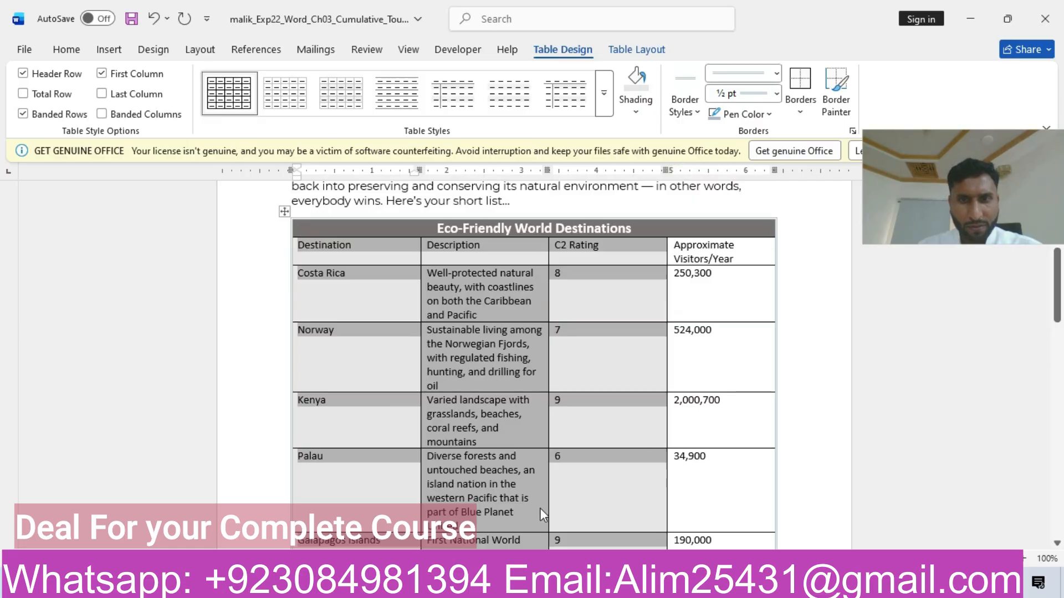
left_click(261, 252)
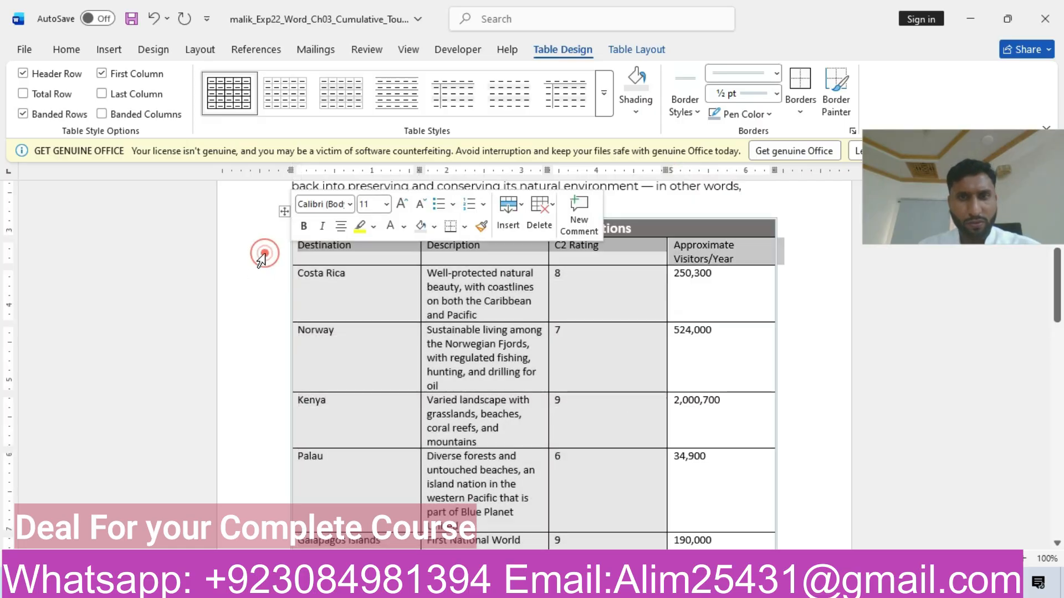
left_click_drag(259, 248, 663, 474)
left_click(662, 475)
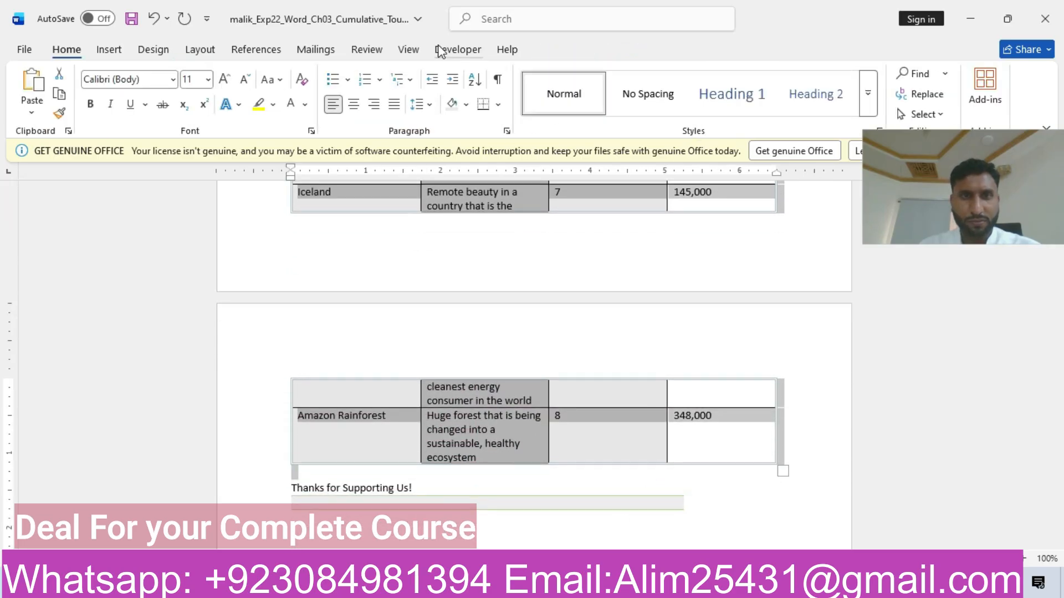
left_click_drag(1057, 388, 1057, 289)
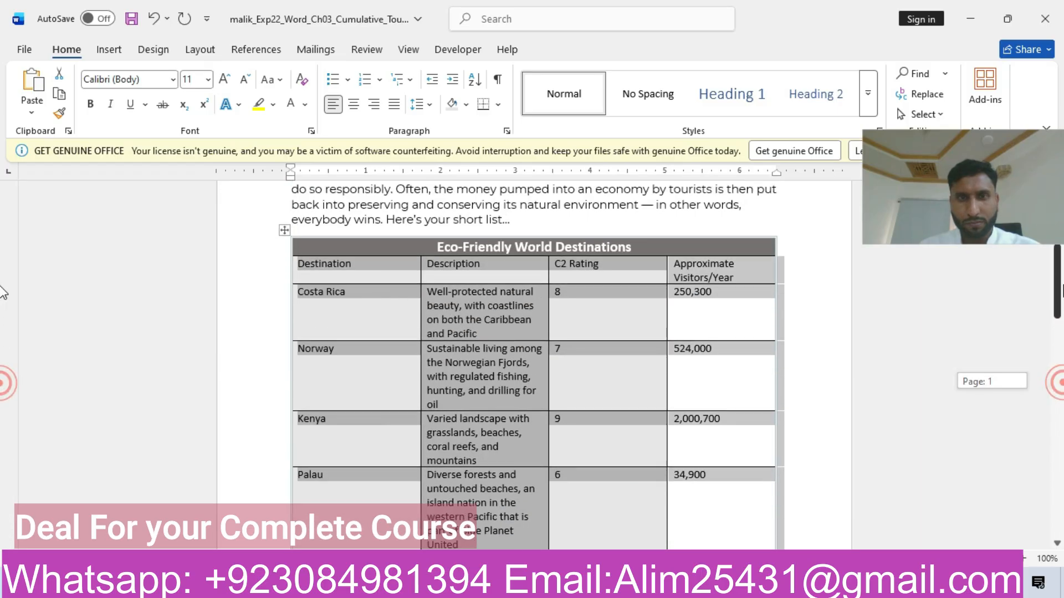
left_click_drag(247, 282, 373, 422)
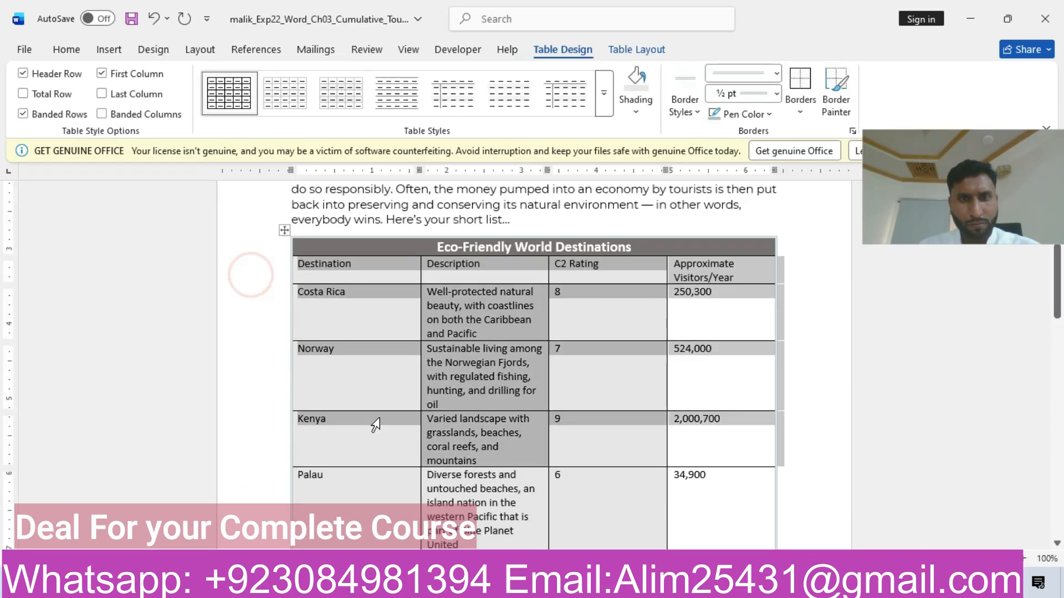
- Shade all four columns from row 2 through the end of the first table with Light Gray, Background 2
left_click(242, 287)
scroll(244, 278, "down", 10)
left_click_drag(380, 523, 703, 495)
left_click(642, 117)
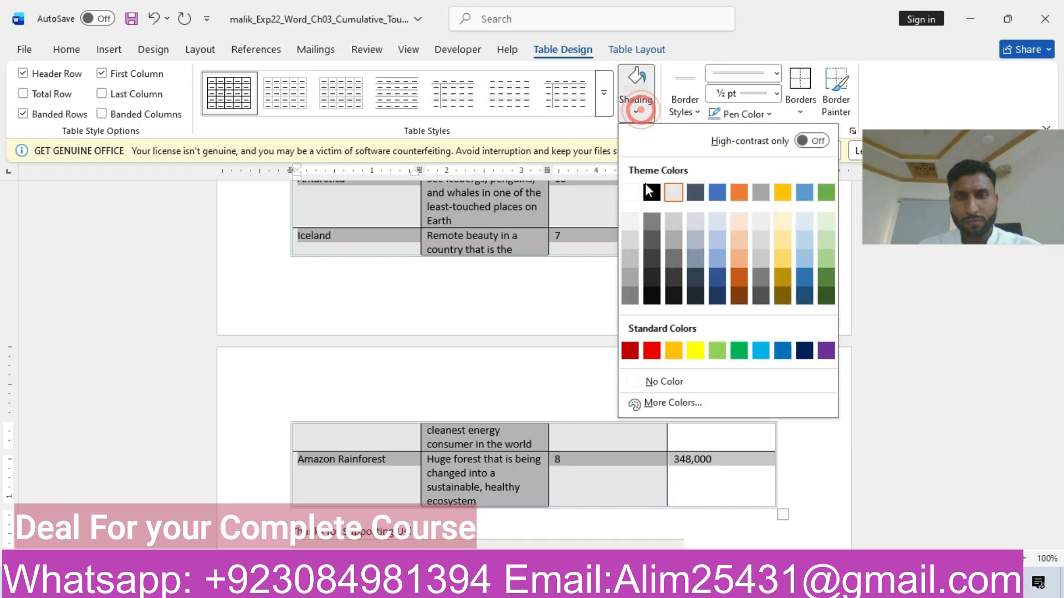
left_click(675, 190)
left_click_drag(1056, 370, 1057, 283)
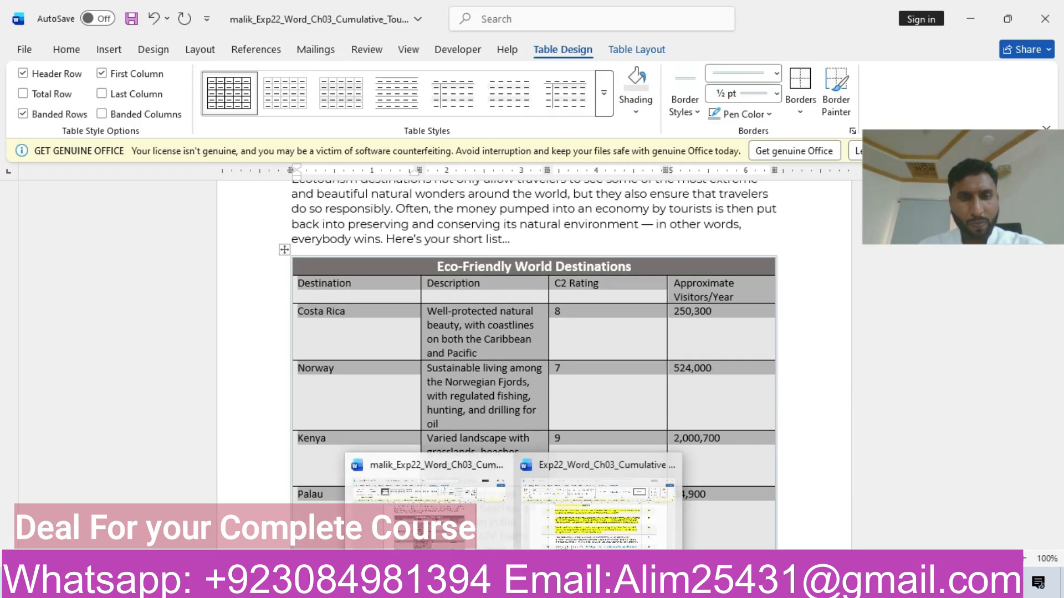
- Use Border Painter to apply the double-line border to the vertical gridlines from the Destination header row through the Kenya row
left_click(415, 532)
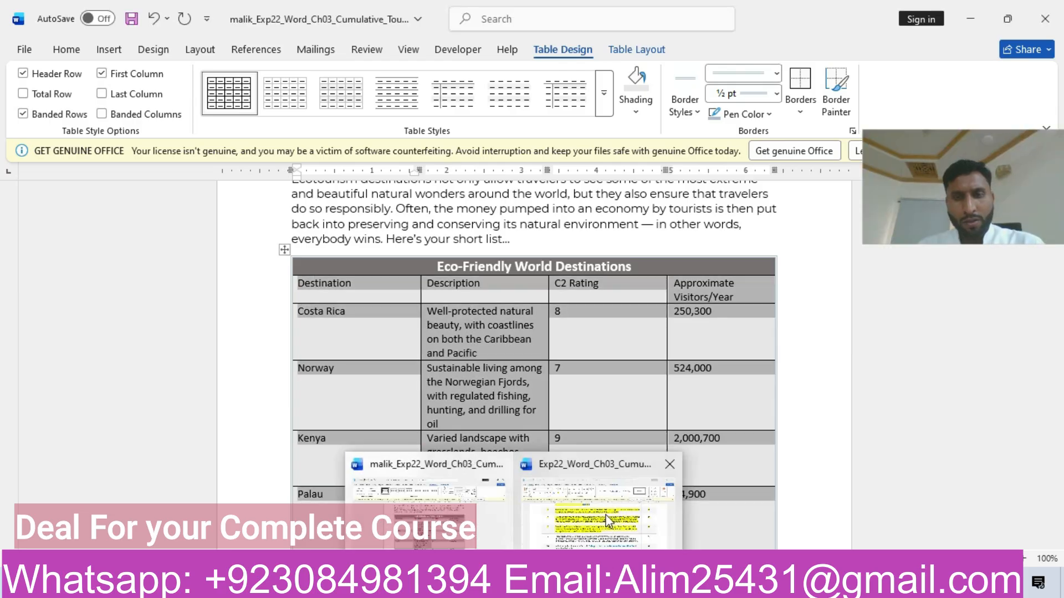
left_click(604, 513)
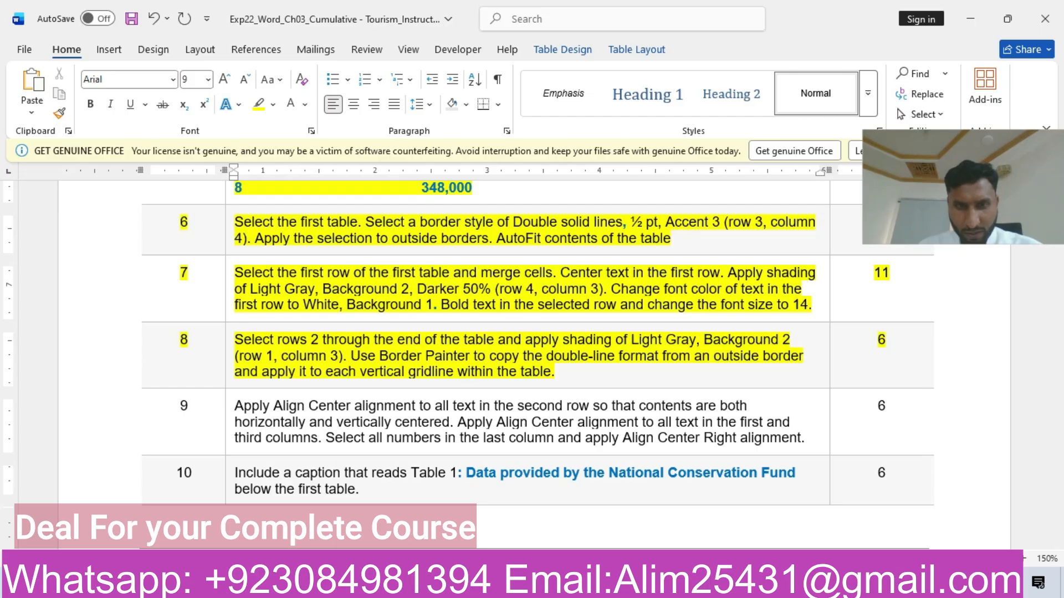
mouse_move(513, 587)
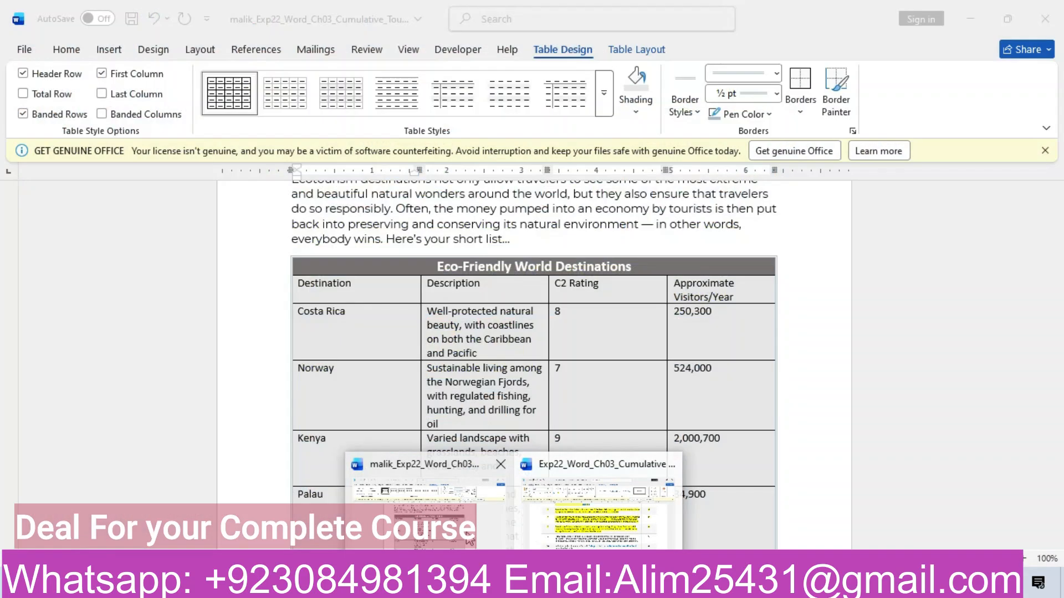
left_click(427, 515)
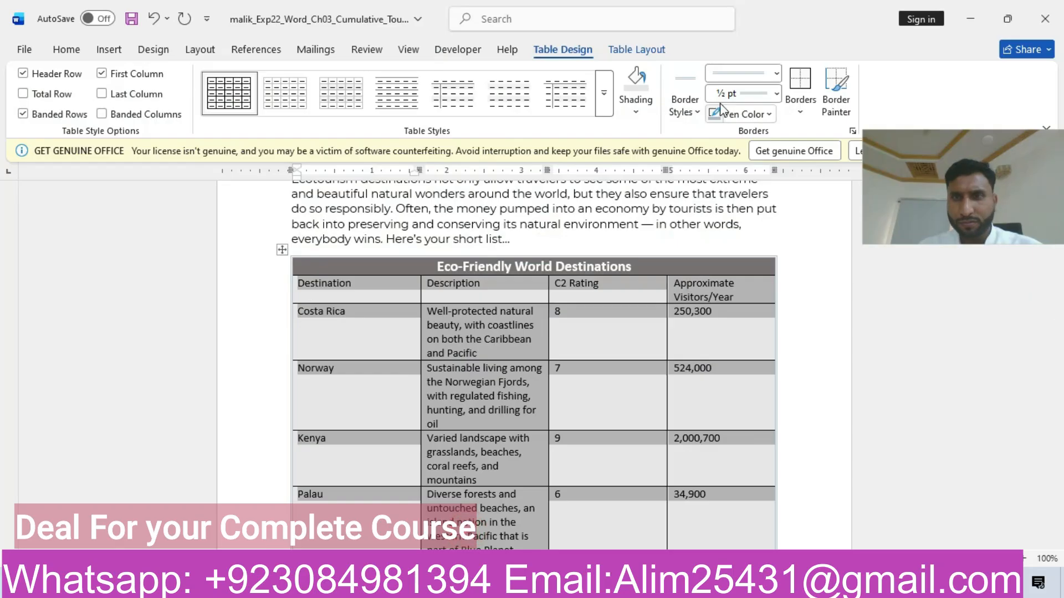
left_click(838, 102)
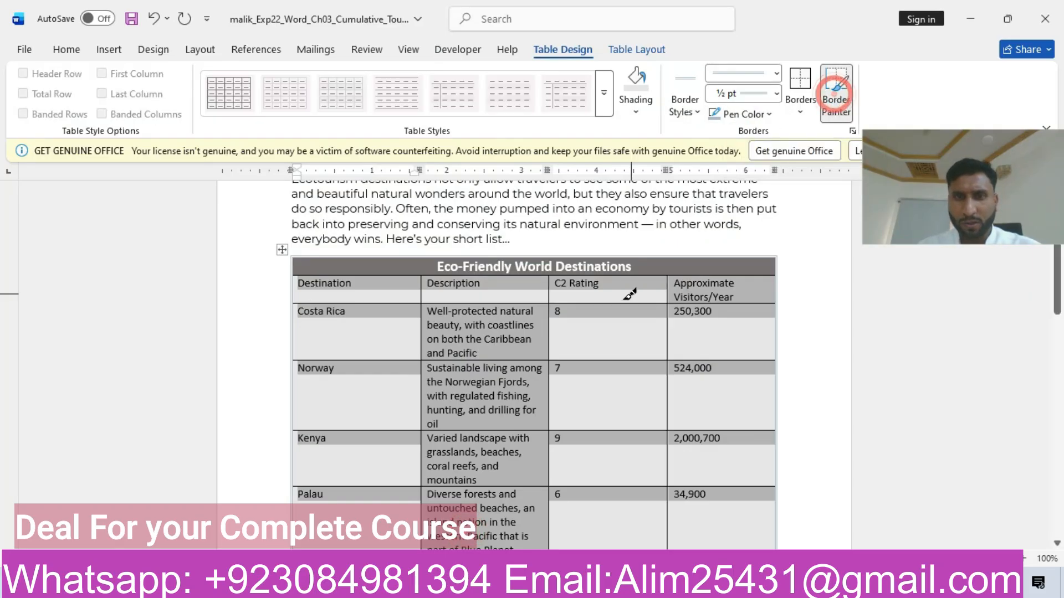
left_click(549, 290)
left_click(422, 287)
left_click(422, 320)
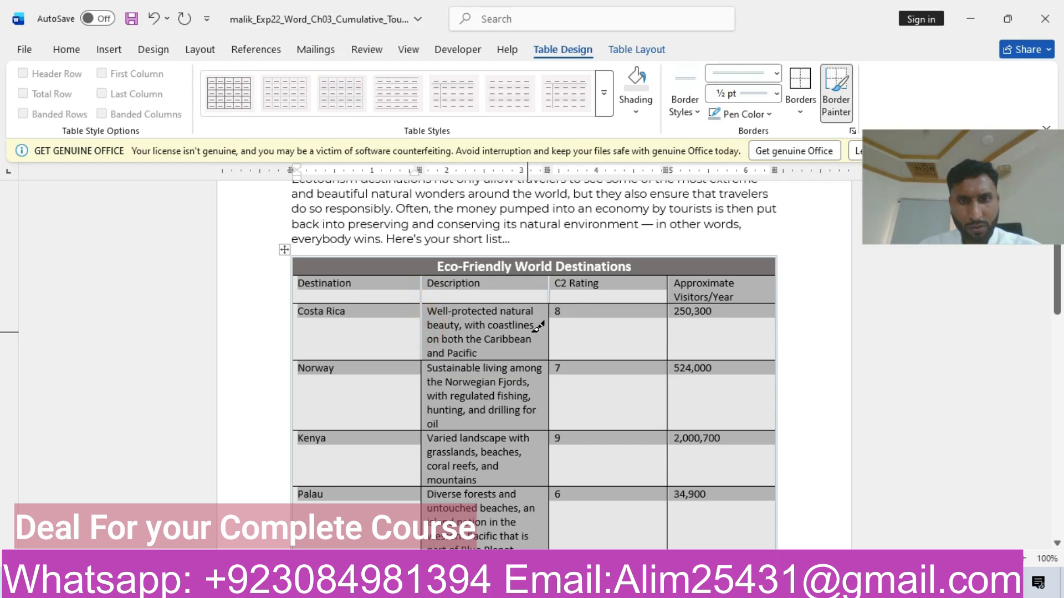
left_click(550, 332)
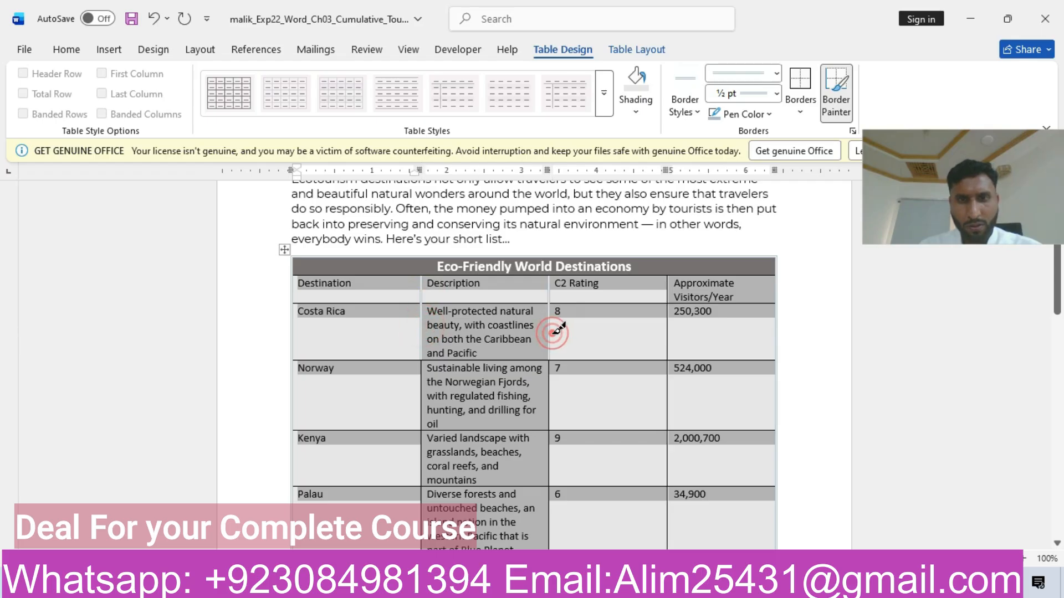
left_click(676, 288)
left_click(672, 330)
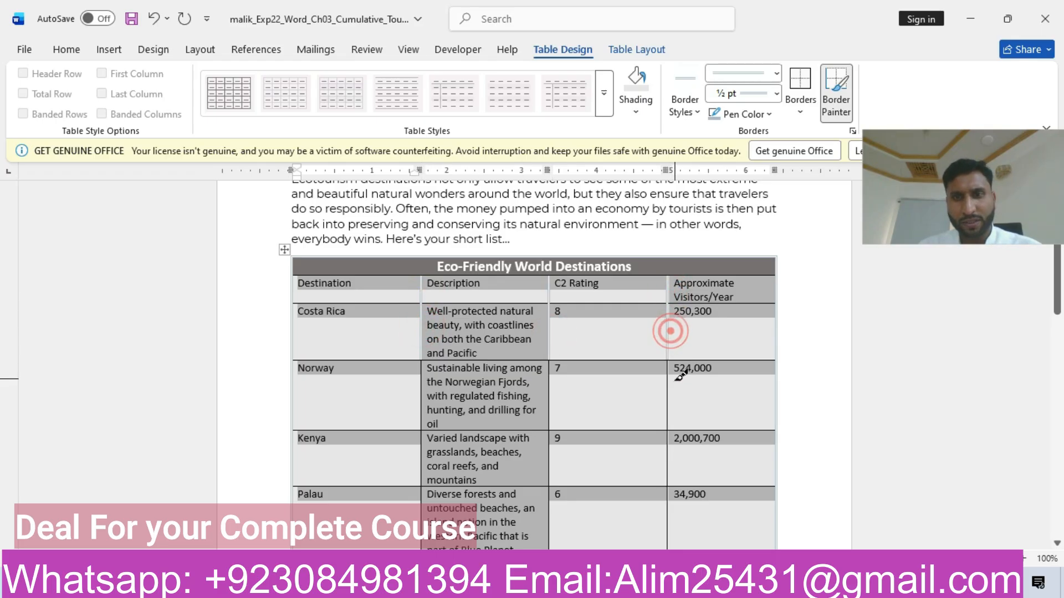
left_click(670, 397)
left_click(550, 398)
left_click(422, 403)
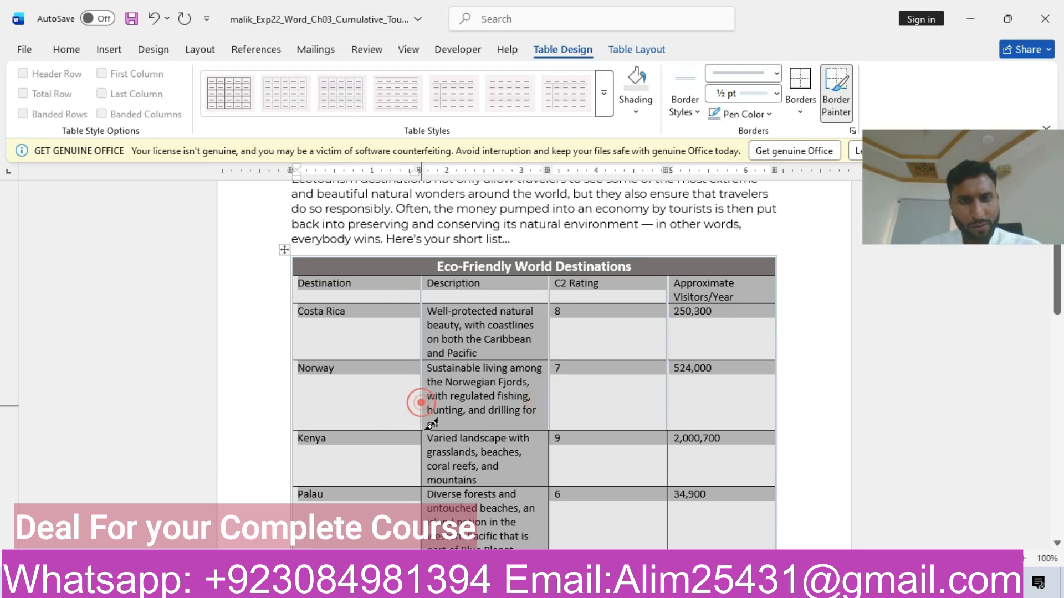
left_click(423, 446)
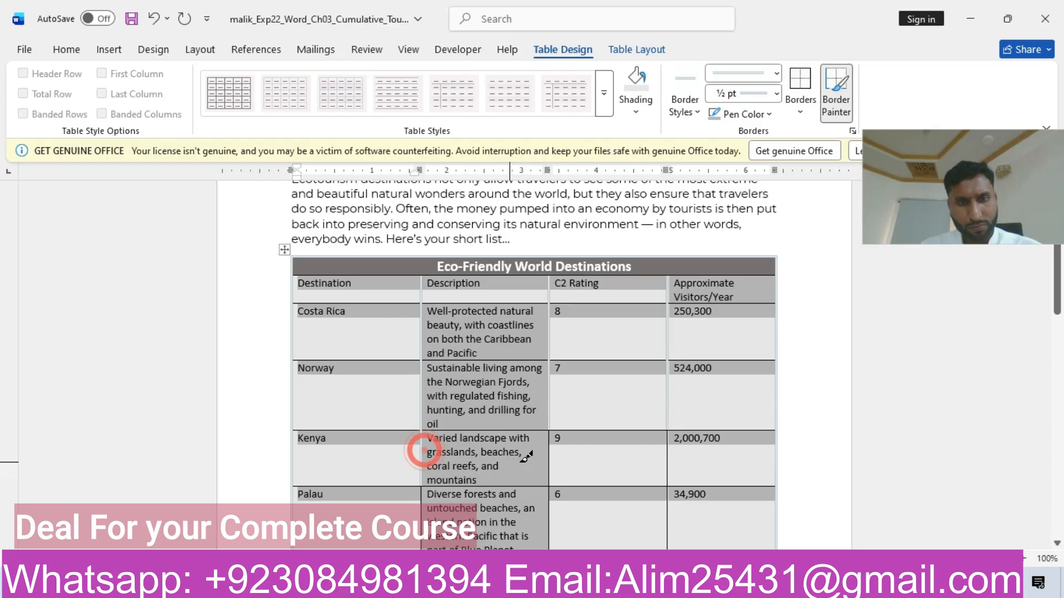
left_click(551, 453)
left_click(667, 455)
- Paint the double-line border onto the vertical gridlines of the Palau, Galapagos Islands, Antarctica and Iceland rows
left_click_drag(1057, 299, 1057, 341)
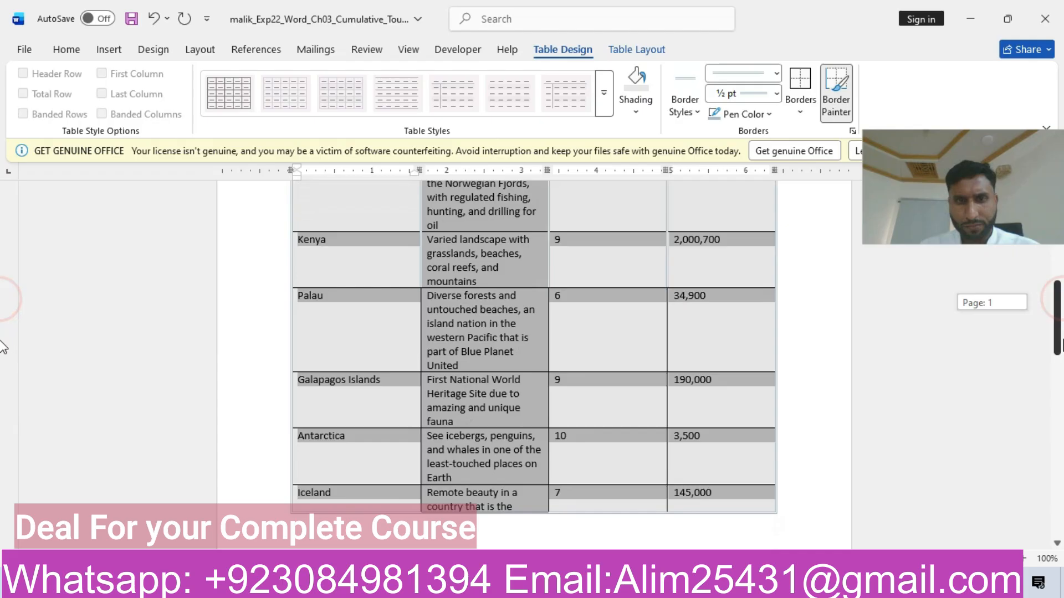
left_click(668, 332)
left_click(549, 329)
left_click(421, 319)
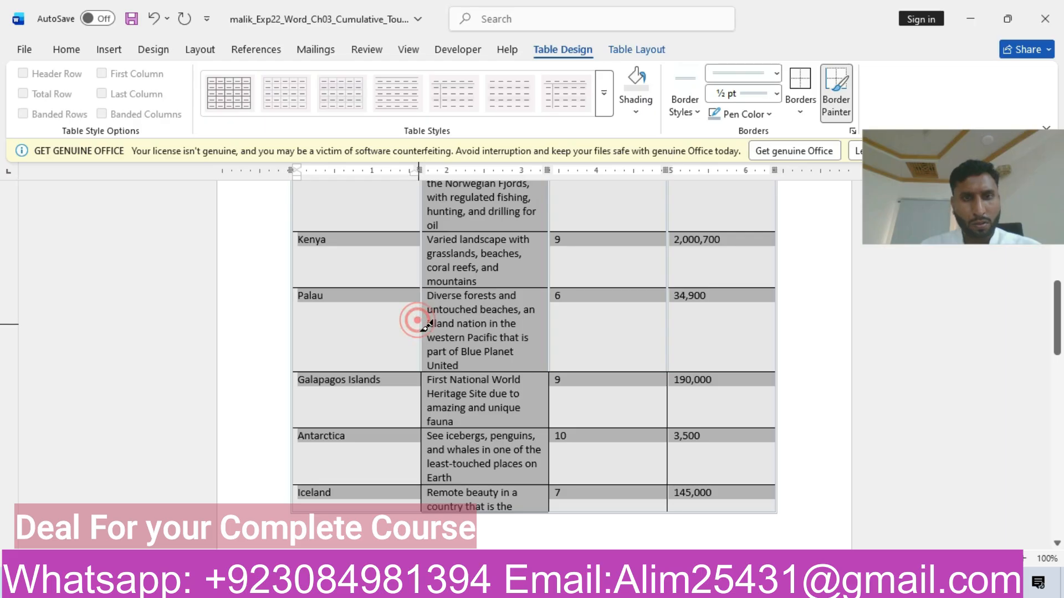
left_click(422, 400)
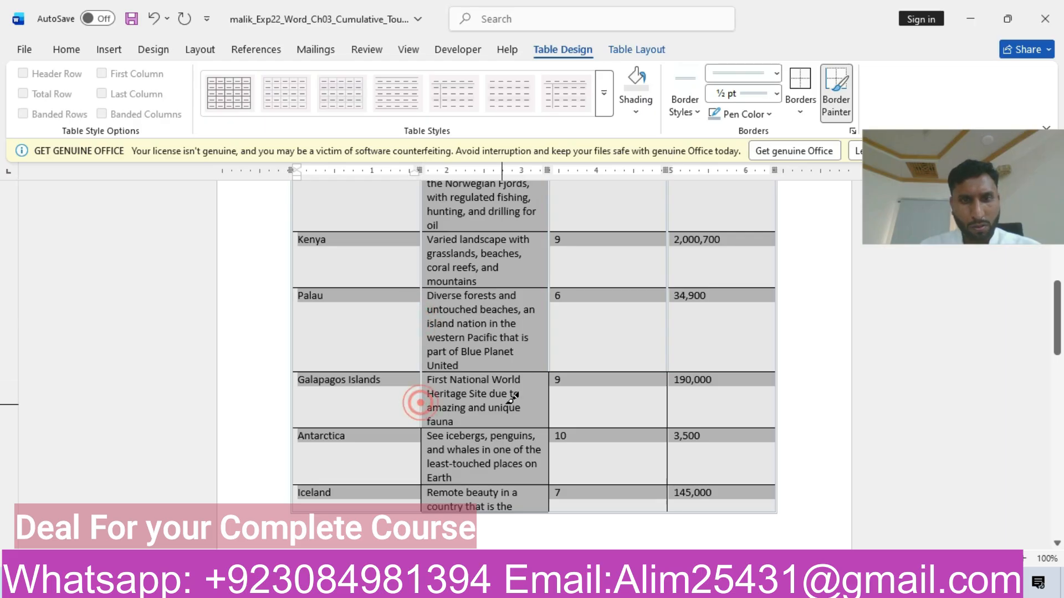
left_click(549, 396)
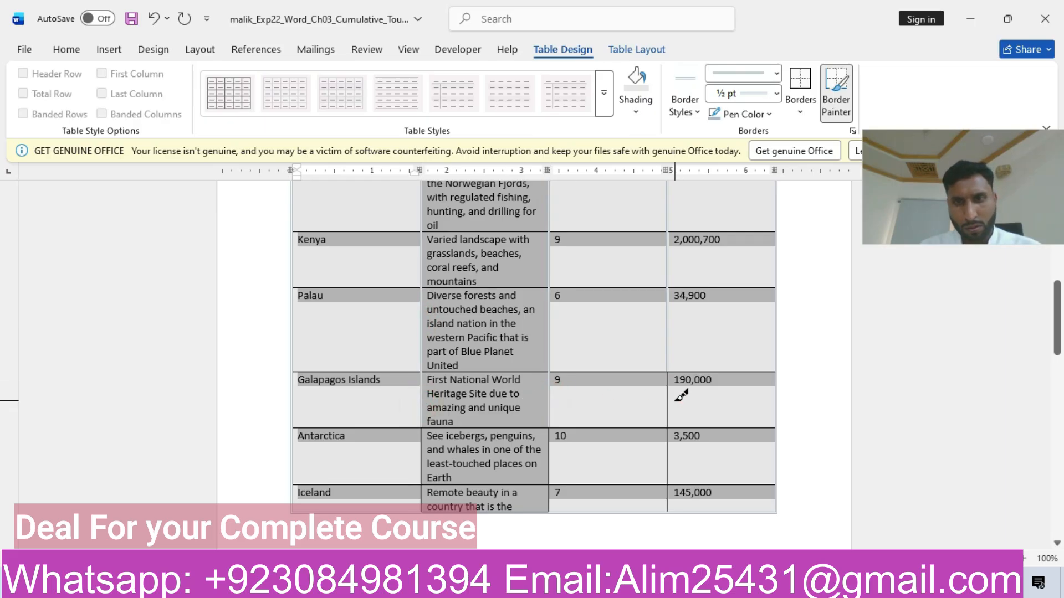
left_click(668, 399)
left_click(668, 440)
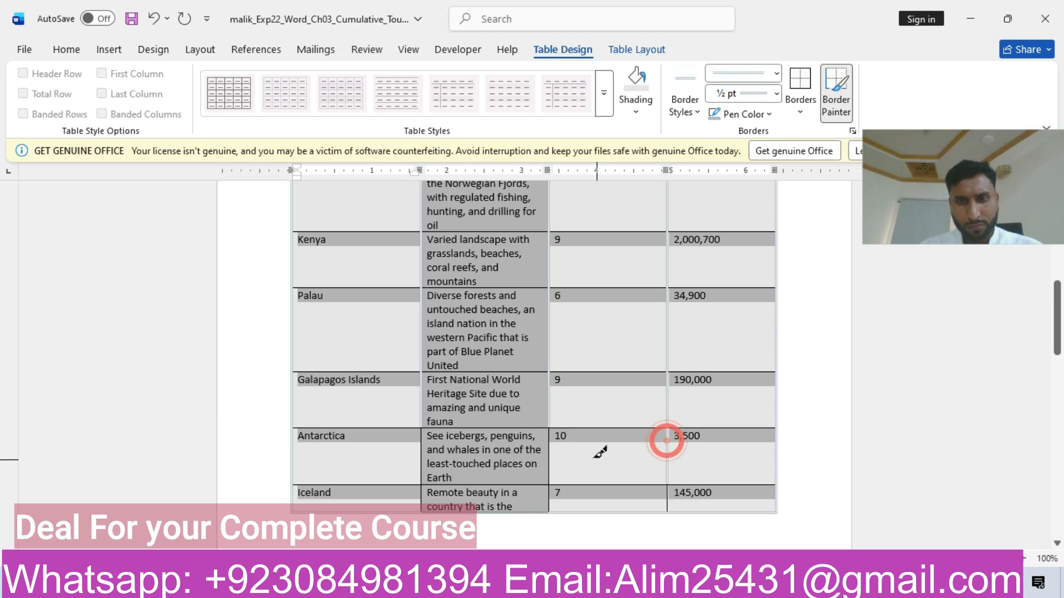
left_click(552, 449)
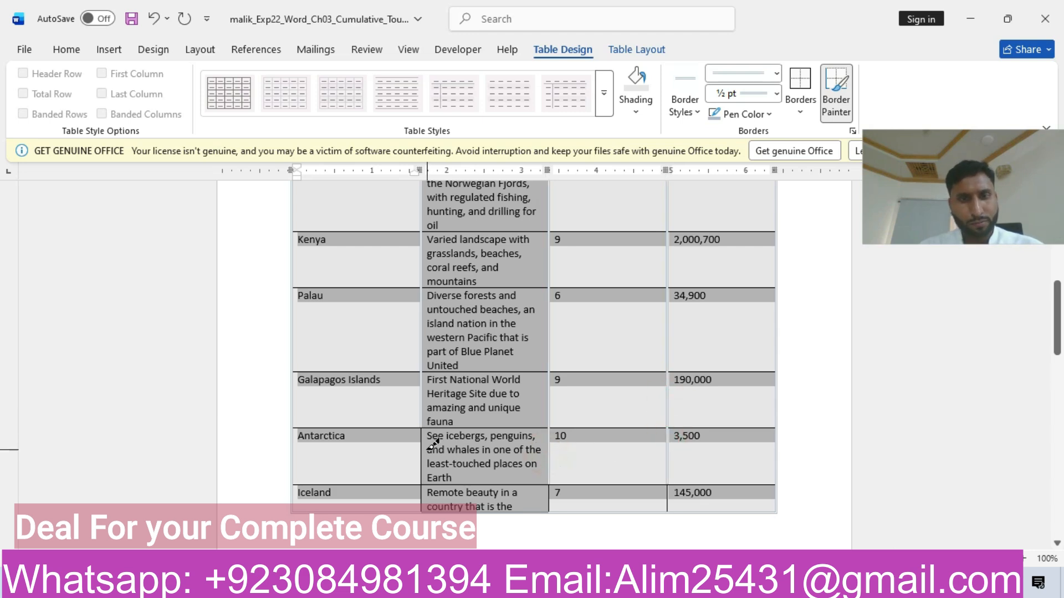
left_click(422, 448)
left_click(421, 498)
left_click(550, 491)
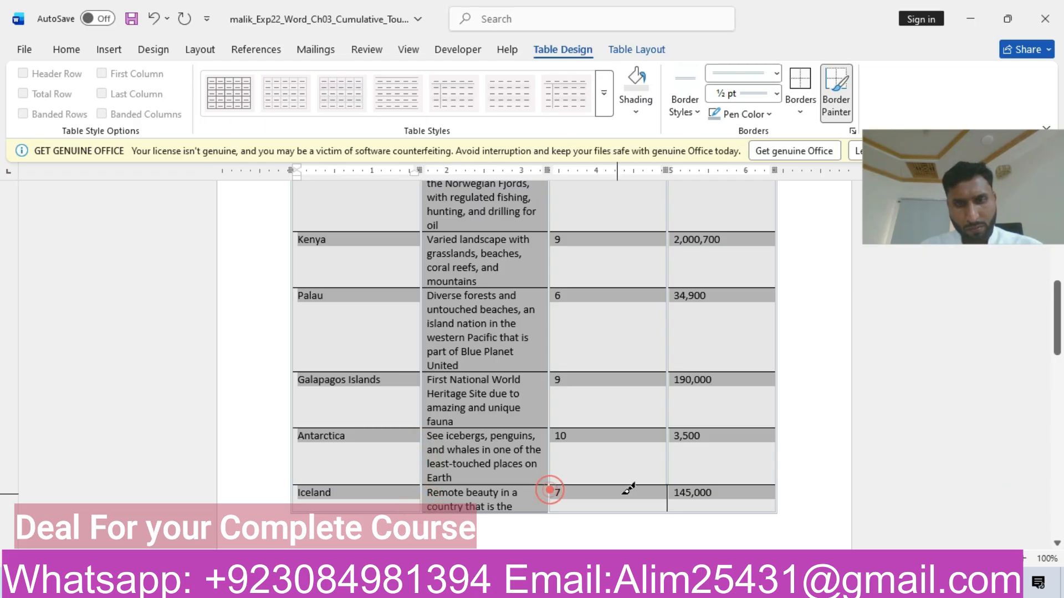
left_click(668, 493)
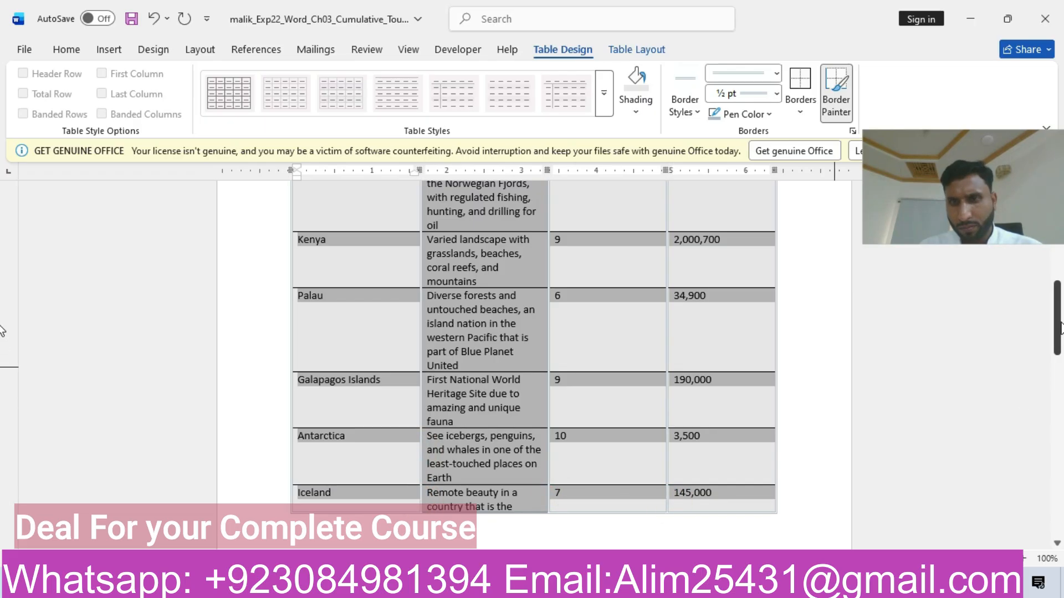
- Paint the double-line border onto the vertical gridlines of the Amazon Rainforest row and turn off Border Painter
scroll(547, 394, "down", 5)
left_click(422, 379)
left_click(668, 370)
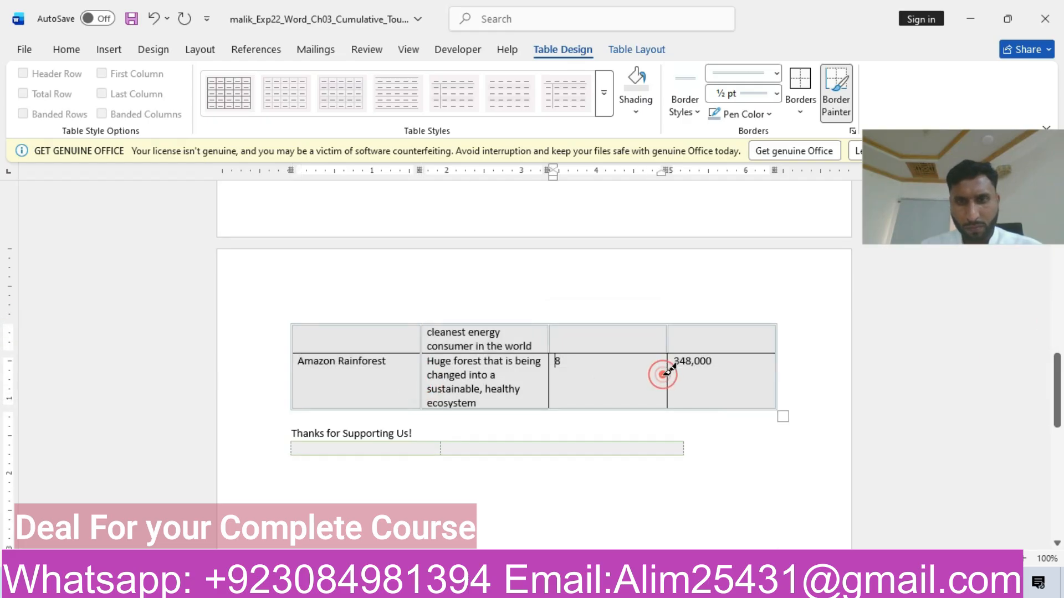
left_click(550, 373)
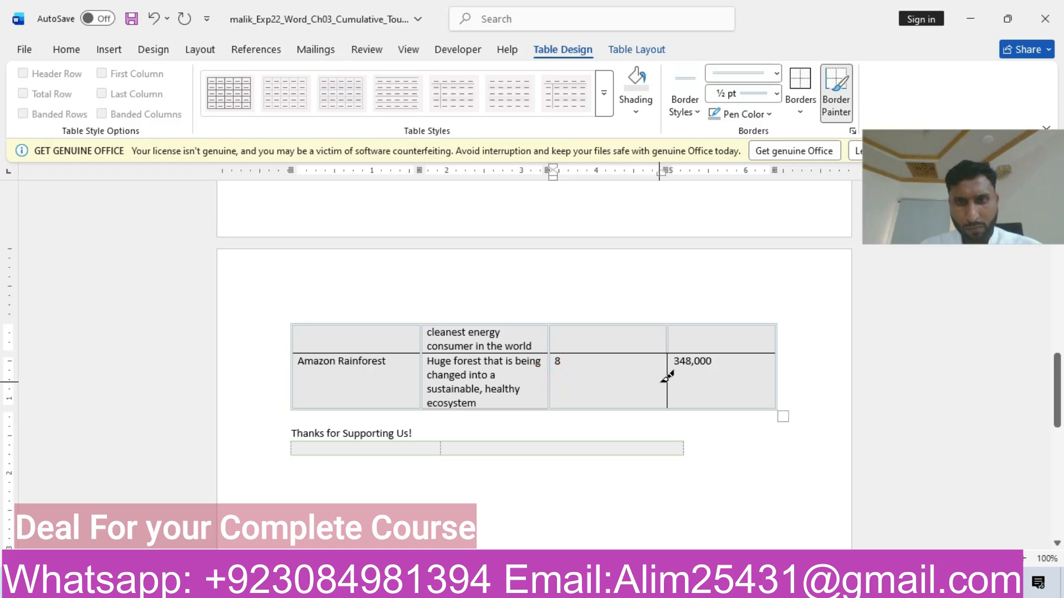
left_click(667, 380)
left_click(836, 93)
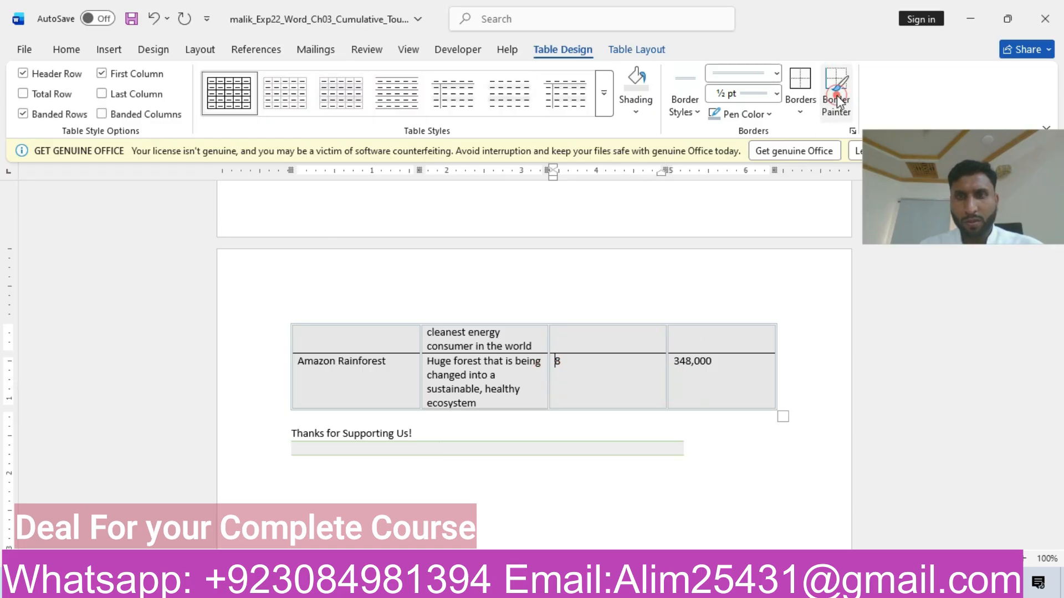
left_click_drag(1058, 361, 1059, 264)
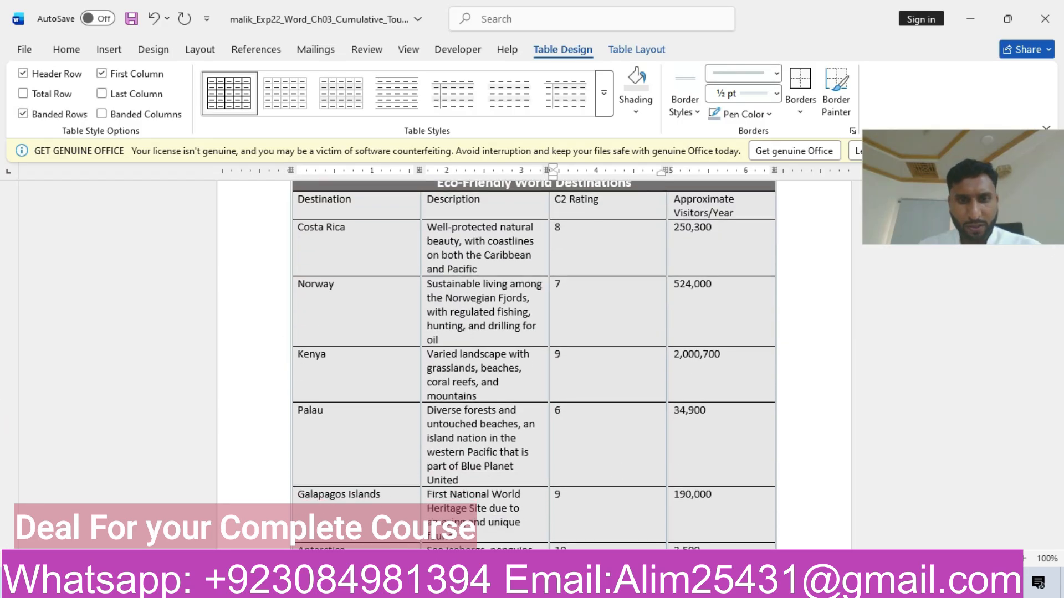
- Highlight the whole step 9 row in yellow in the instructions document and return to the flyer
mouse_move(515, 587)
left_click(556, 495)
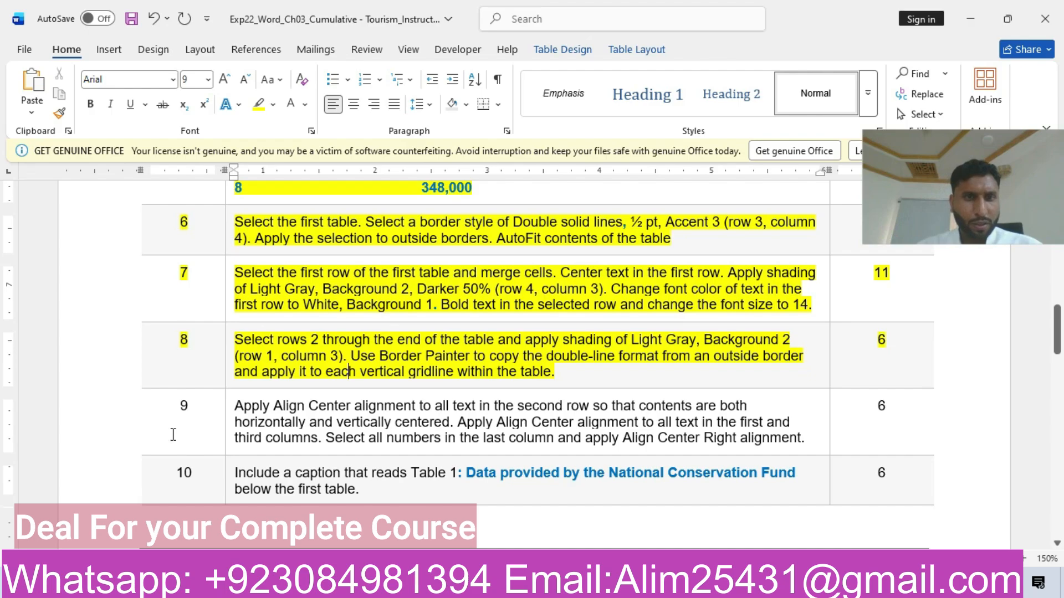
left_click(91, 425)
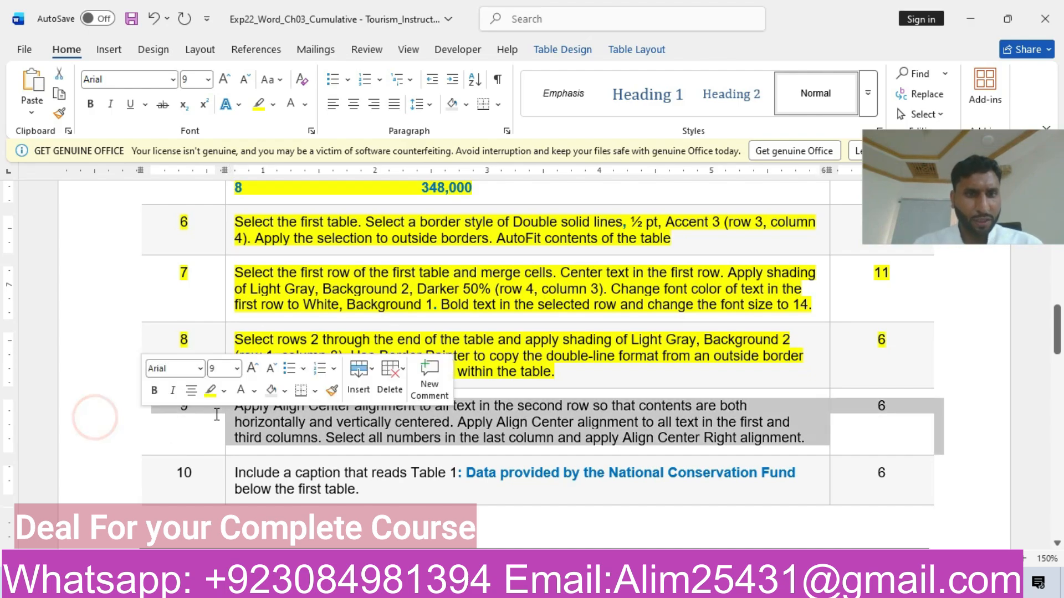
left_click(210, 390)
left_click(492, 406)
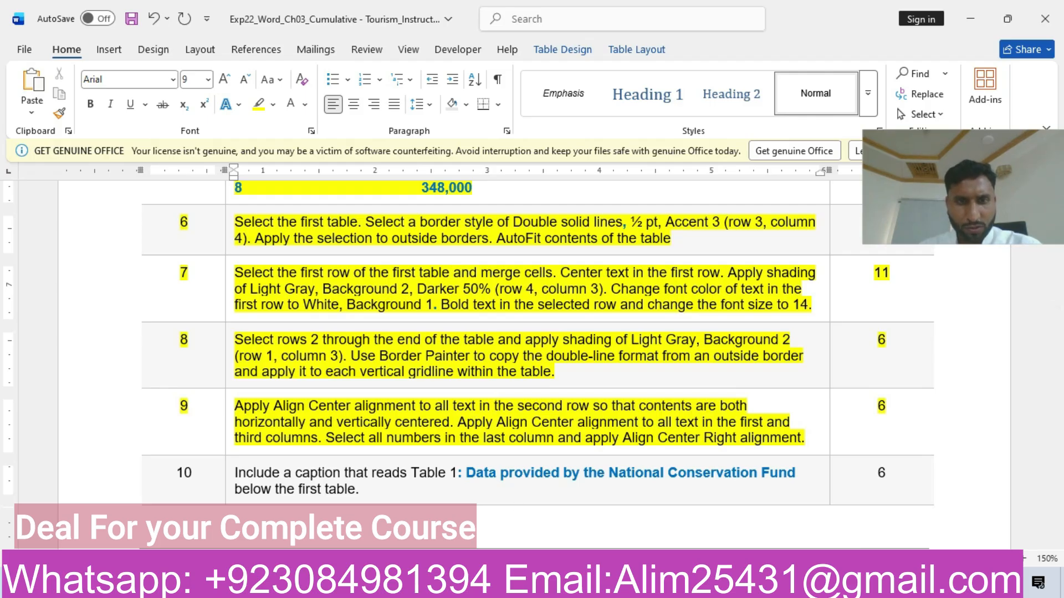
mouse_move(513, 587)
left_click(427, 510)
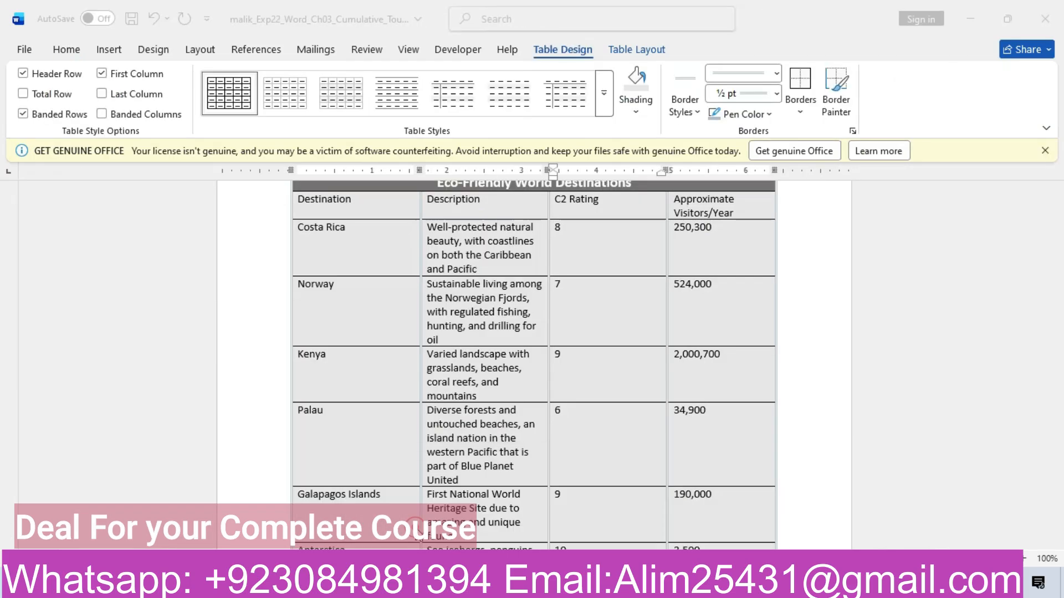
- Apply Align Center alignment to all cells in the second row of the first table
left_click(245, 212)
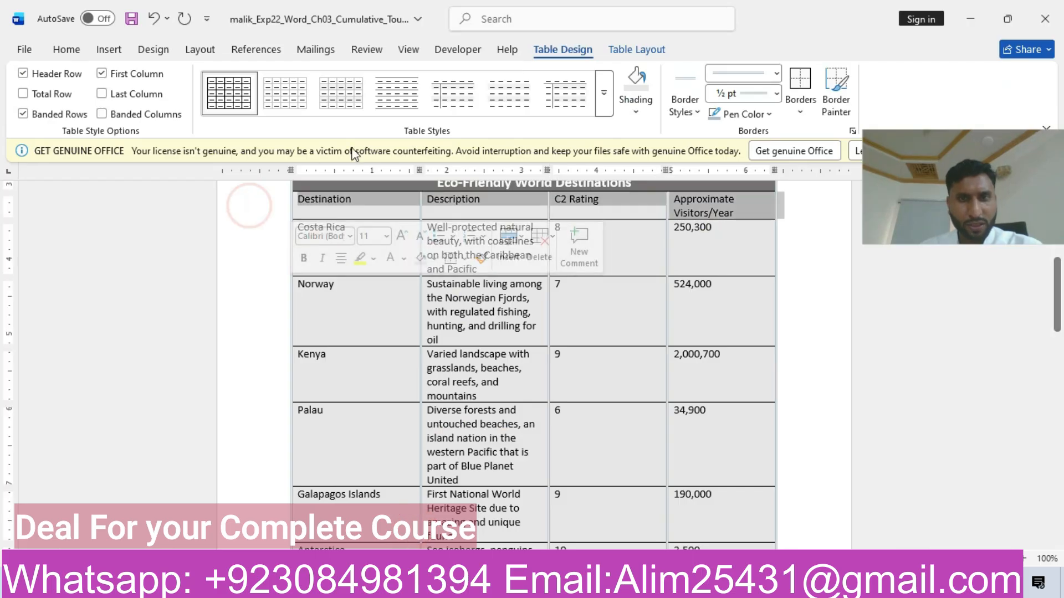
left_click(76, 52)
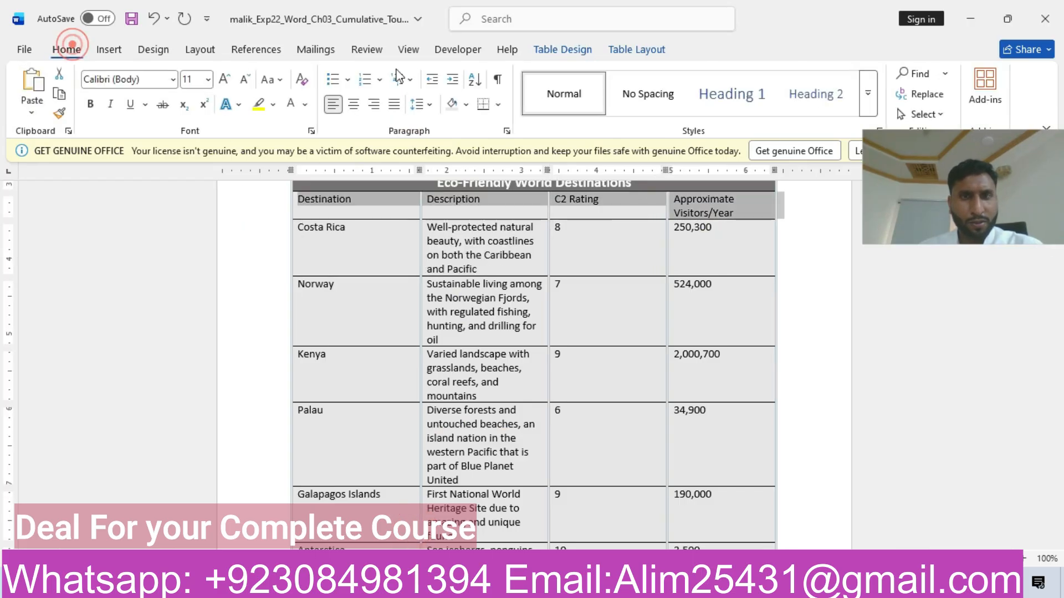
left_click(352, 106)
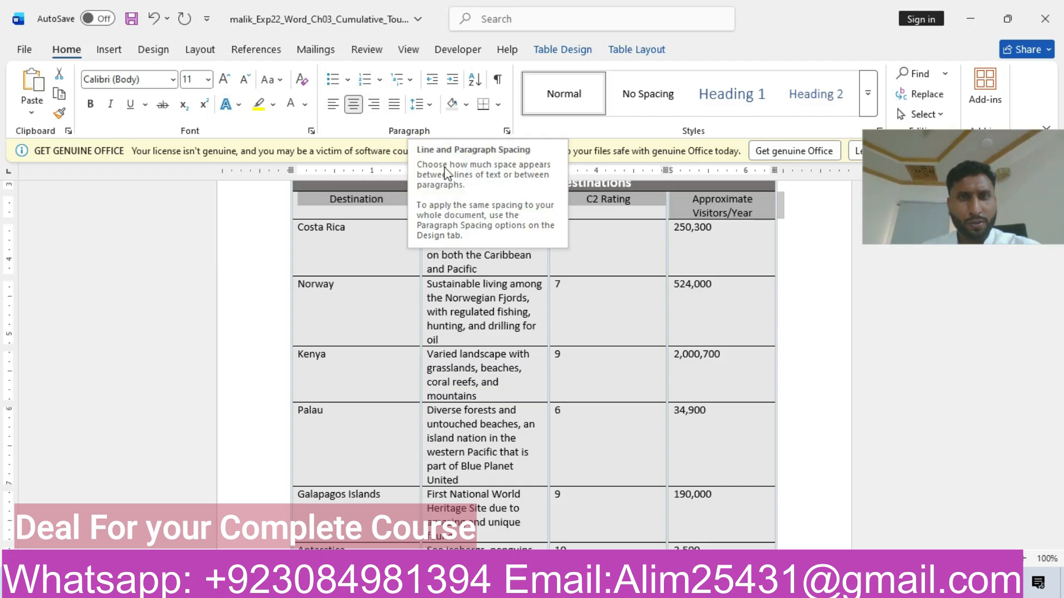
left_click(637, 49)
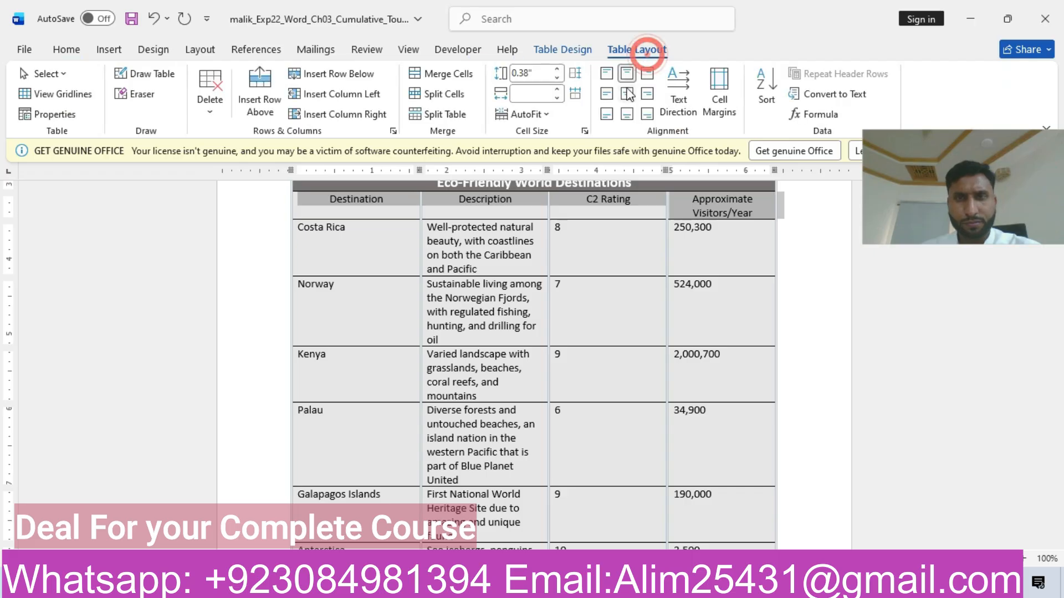
left_click(628, 93)
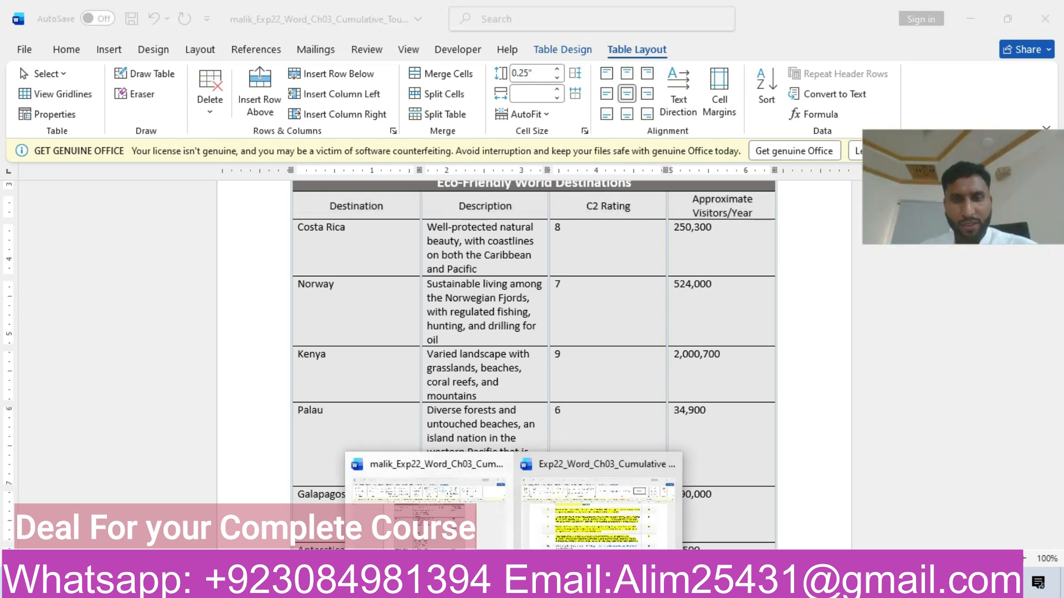
- Check step 9 in the instructions document, then apply Align Center to the flyer table's first-column cells from Costa Rica through Amazon Rainforest
left_click(609, 513)
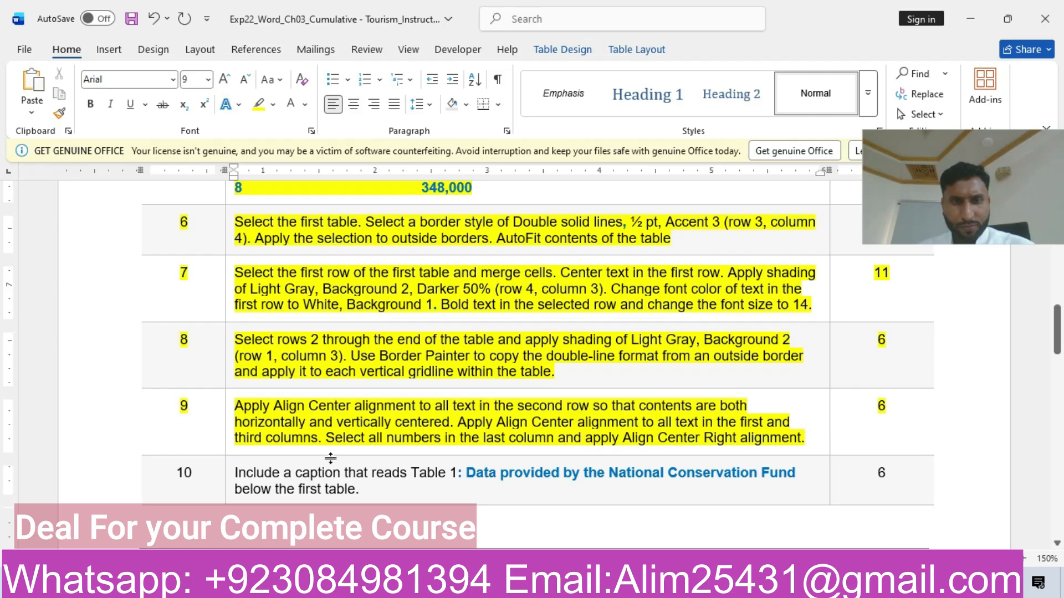
mouse_move(514, 585)
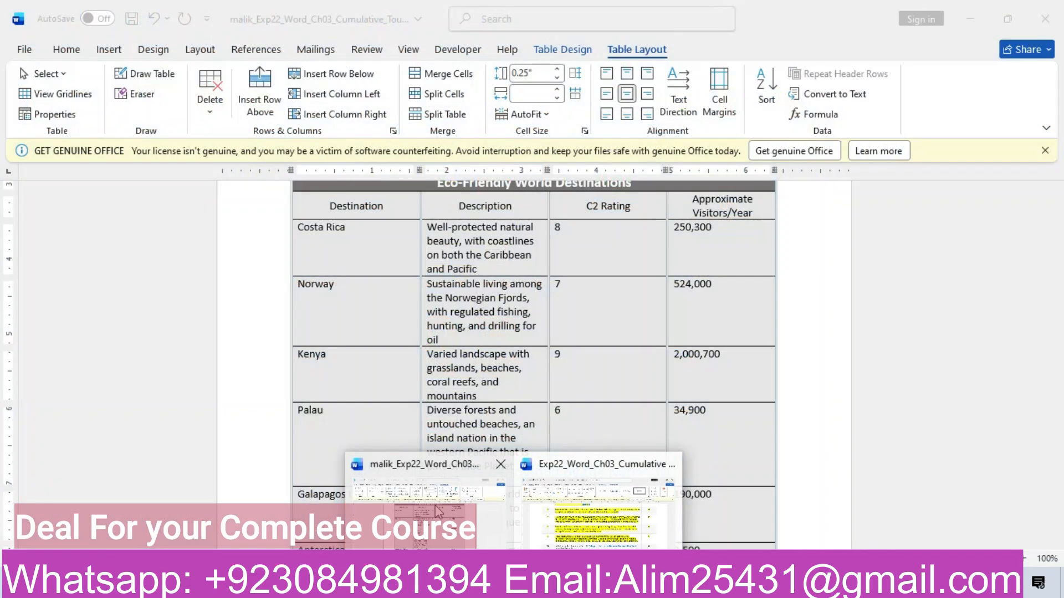
left_click(421, 499)
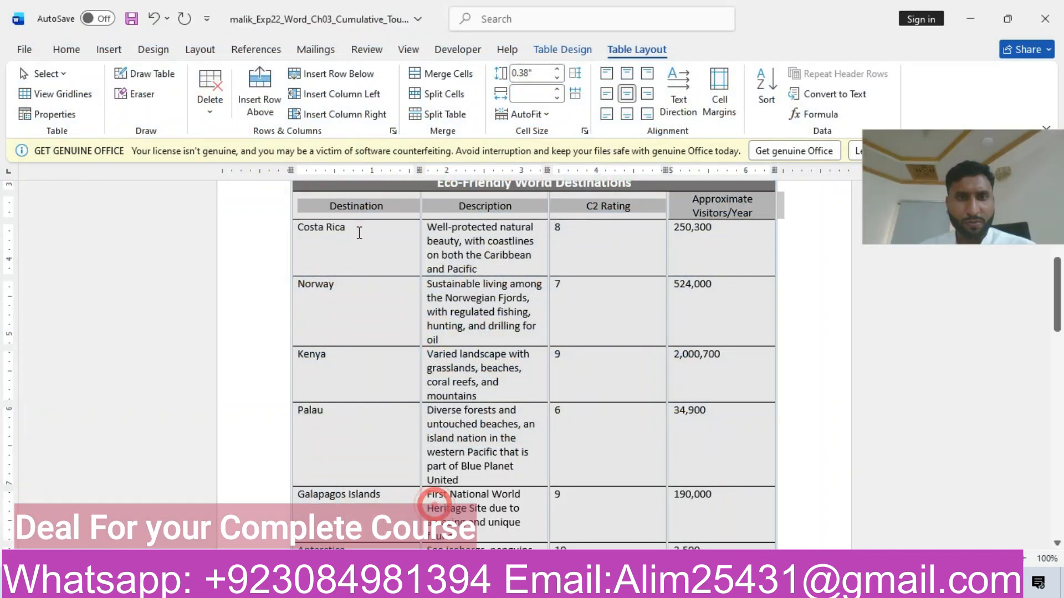
left_click(350, 184)
left_click_drag(322, 298, 354, 304)
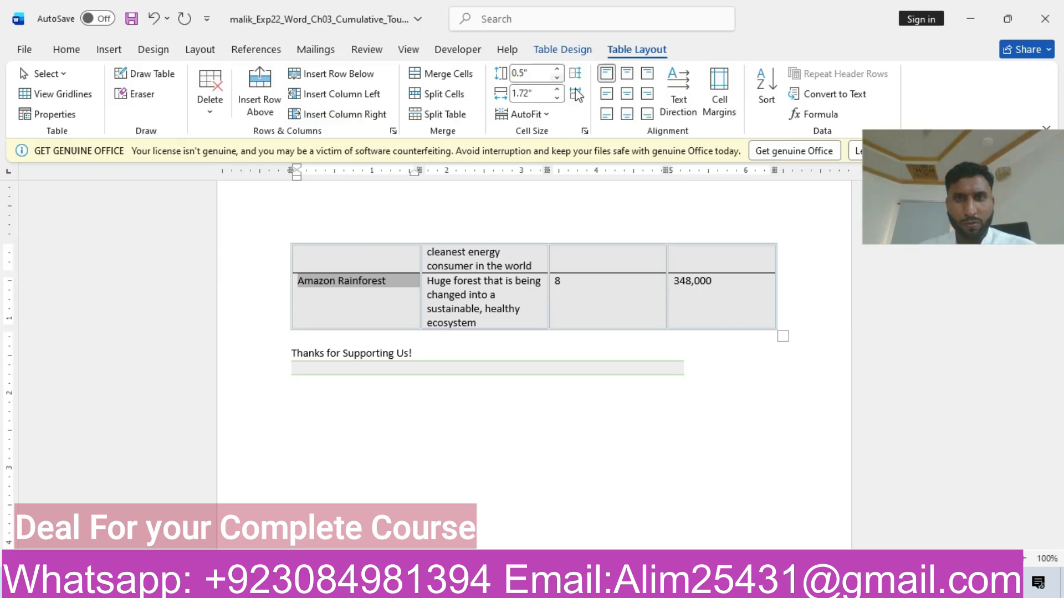
left_click(627, 93)
- Apply Align Center alignment to all the visitor numbers in the last column of the first table
scroll(1059, 398, "up", 10)
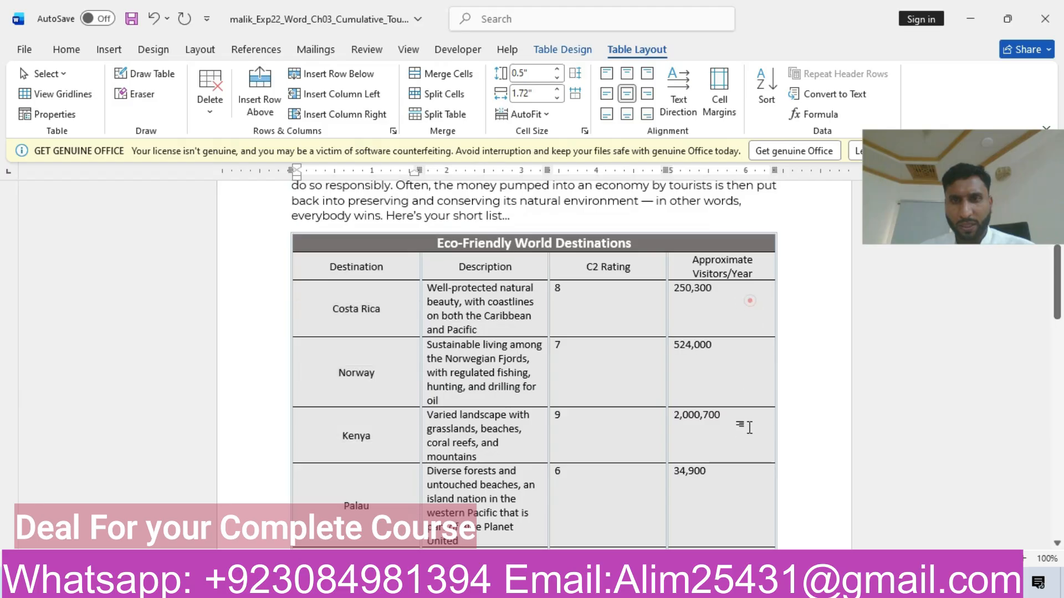
scroll(753, 310, "down", 10)
left_click(767, 306)
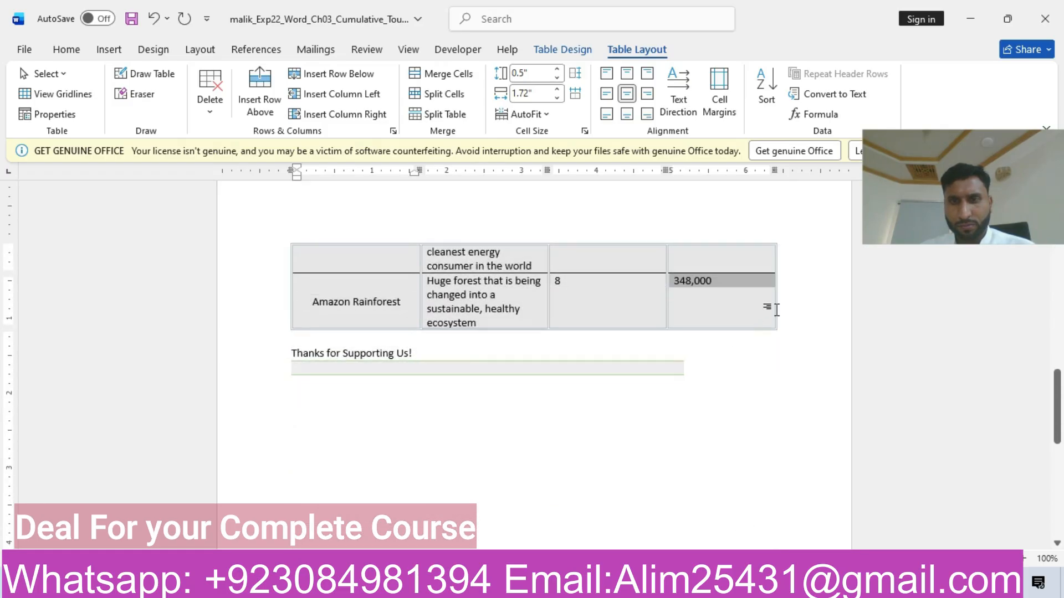
left_click(626, 95)
scroll(3, 262, "up", 10)
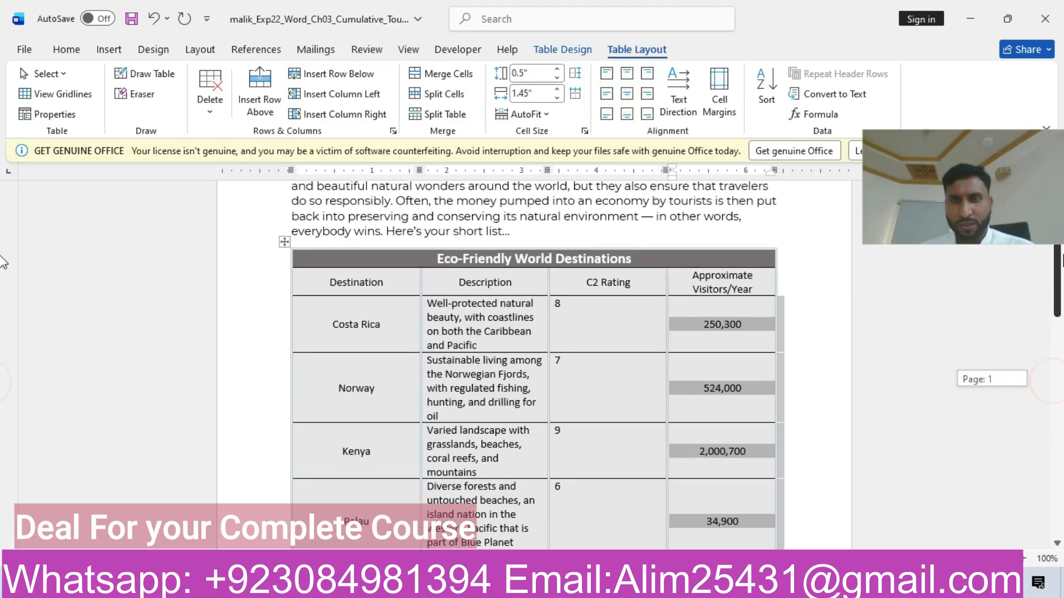
- Recheck step 9 in the instructions document, then apply Align Center to all C2 Rating numbers in the flyer table's third column
mouse_move(513, 587)
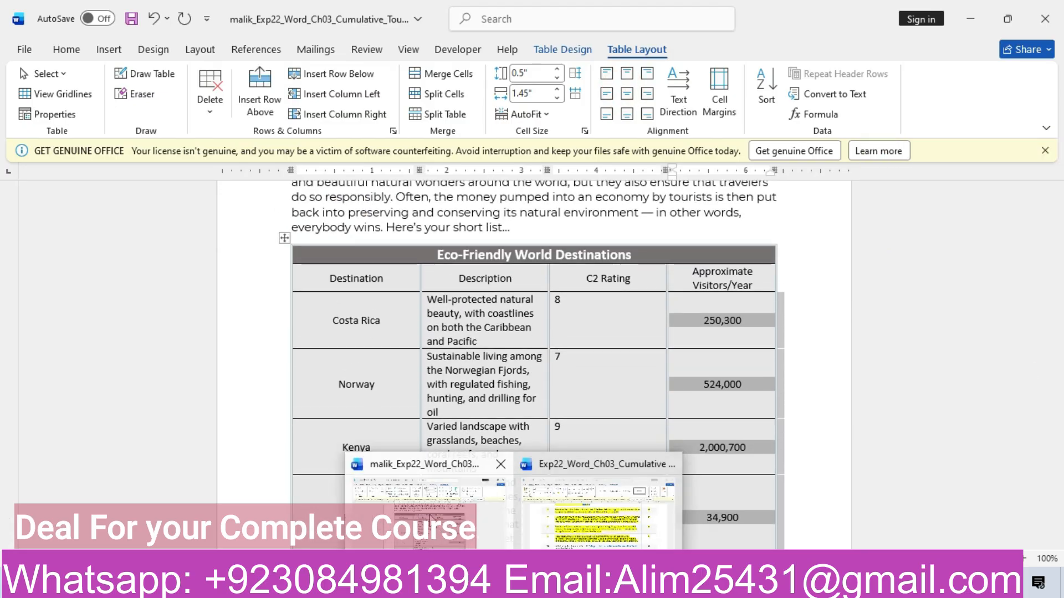
left_click(585, 494)
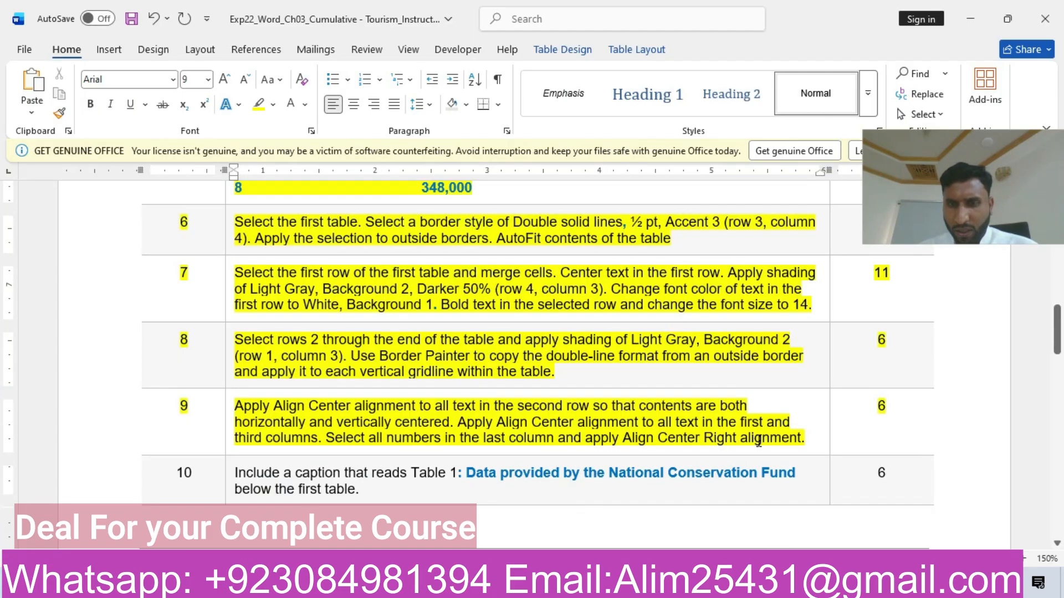
mouse_move(515, 587)
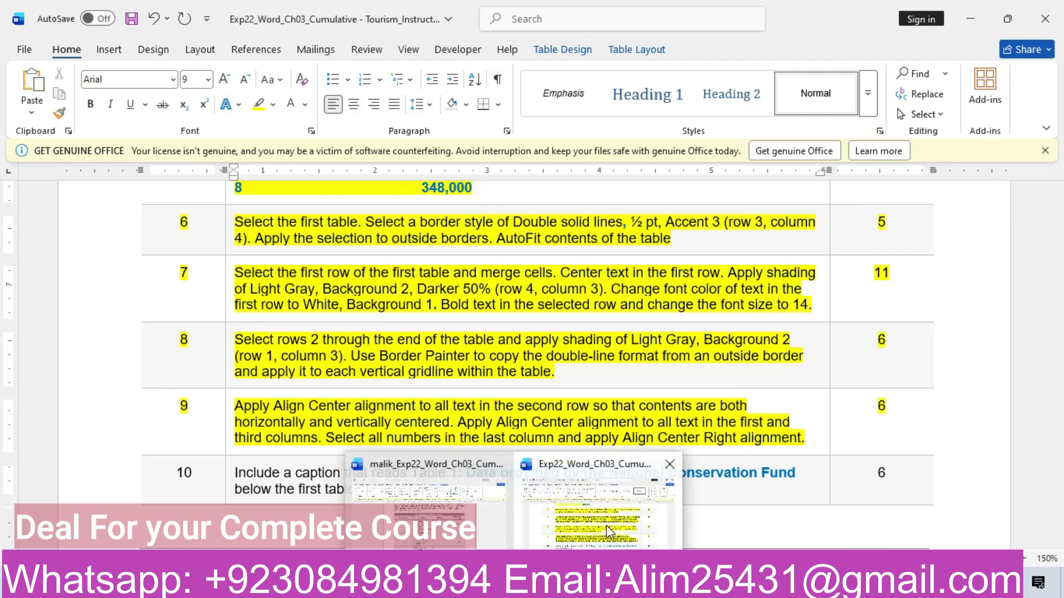
left_click(483, 524)
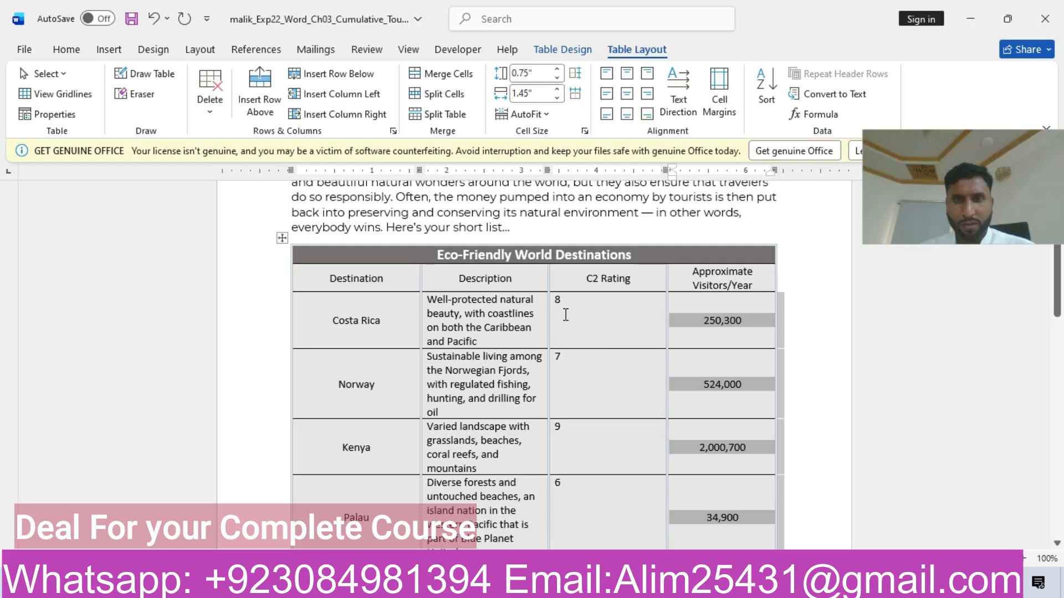
mouse_move(555, 309)
left_mouse_down()
mouse_move(648, 370)
mouse_move(626, 487)
left_mouse_up()
scroll(628, 487, "down", 10)
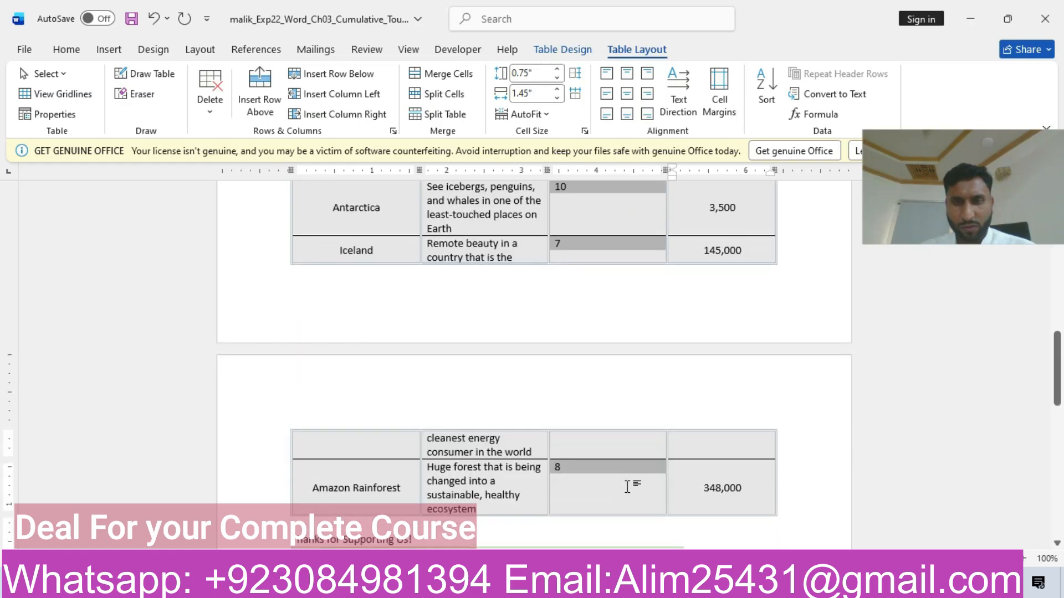
left_click(627, 93)
left_click_drag(1057, 377, 1017, 297)
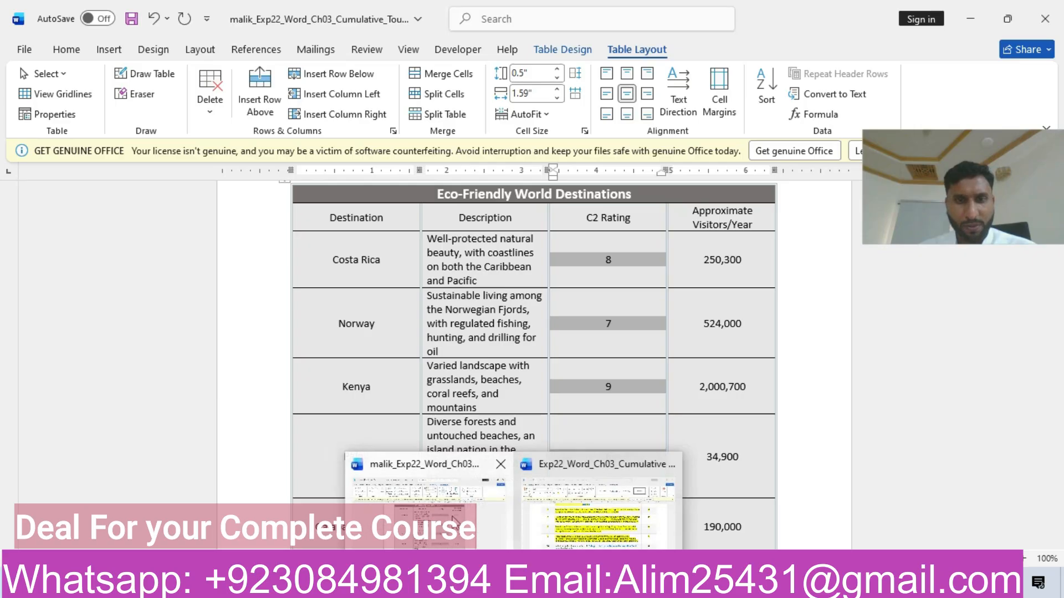
- Switch to the instructions document and highlight the whole step 10 row in yellow
left_click(576, 511)
left_click_drag(1058, 332, 1057, 350)
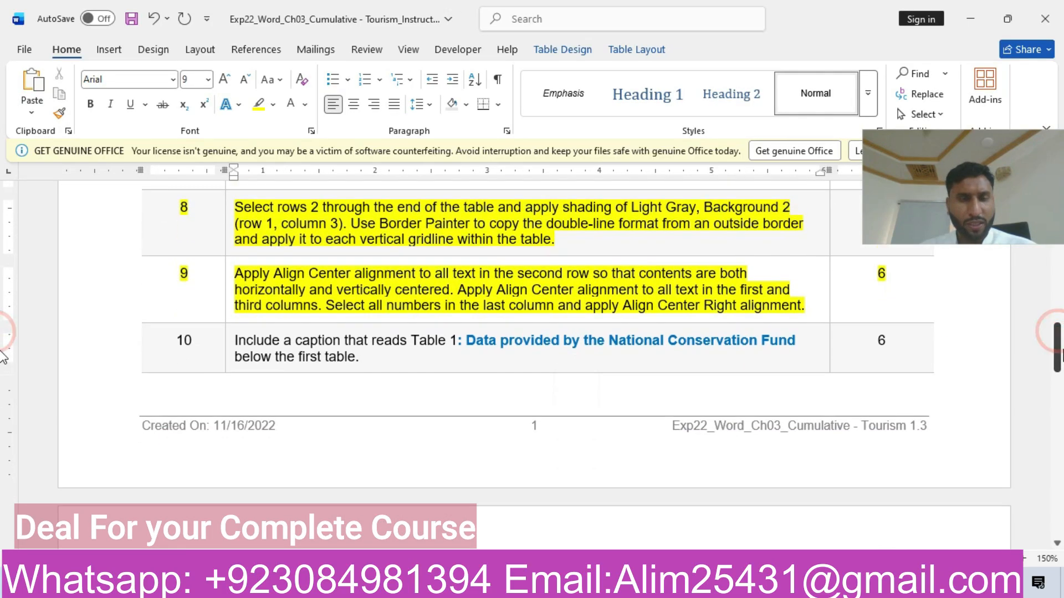
left_click(121, 353)
left_click(211, 325)
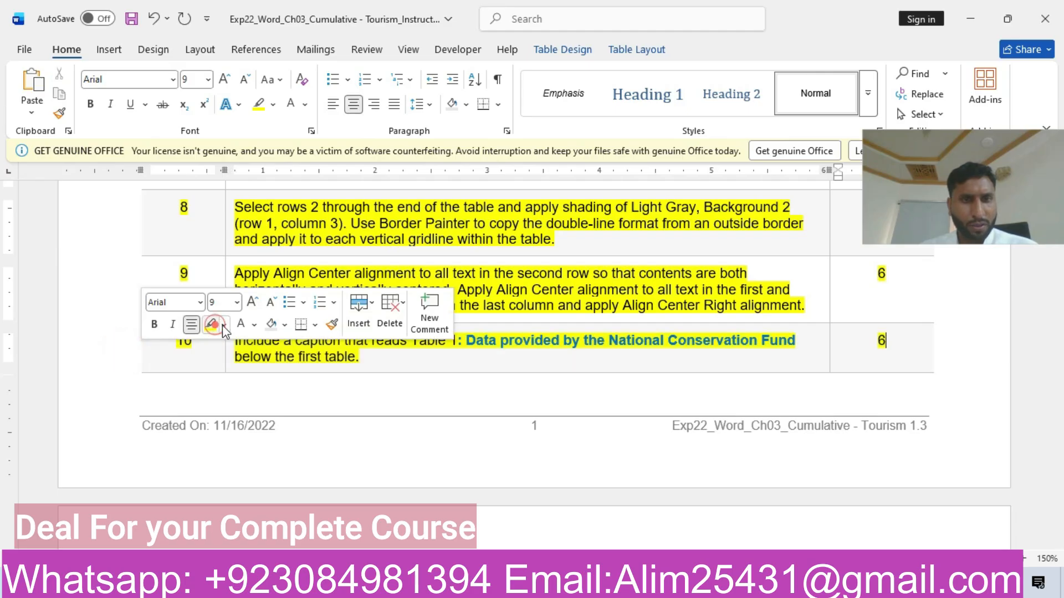
left_click(373, 357)
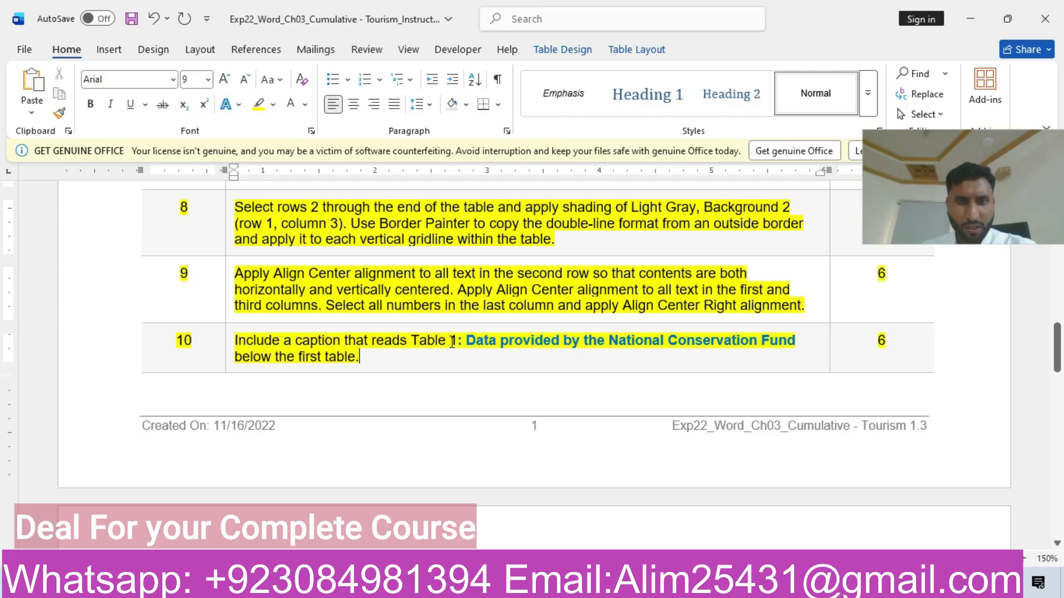
- Copy the caption text "Data provided by the National Conservation Fund" from step 10 and return to the flyer
left_click_drag(470, 342, 681, 341)
left_click_drag(776, 340, 792, 345)
key("ctrl+c")
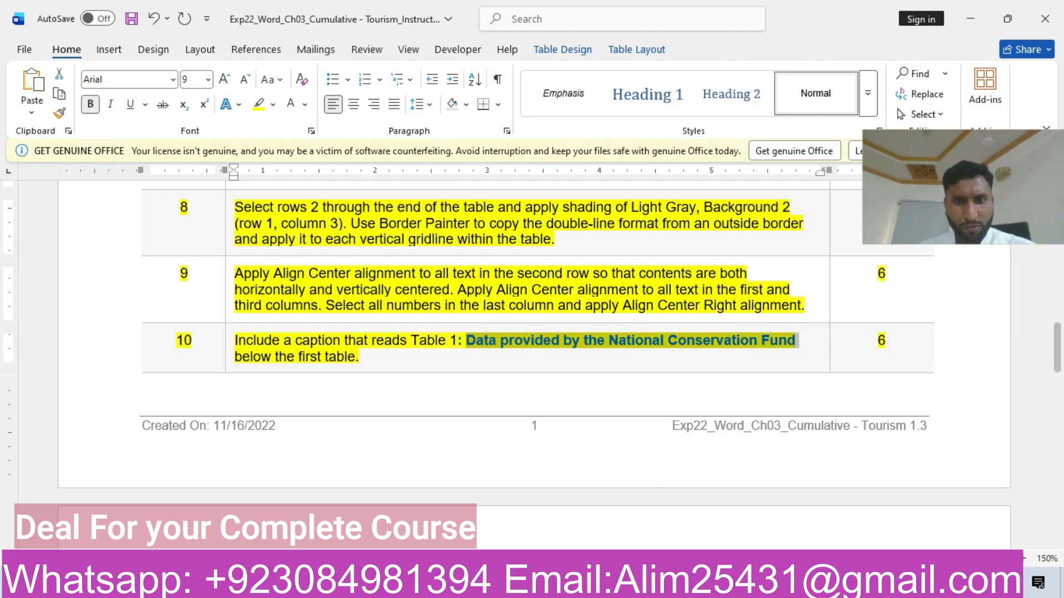
mouse_move(513, 588)
left_click(446, 540)
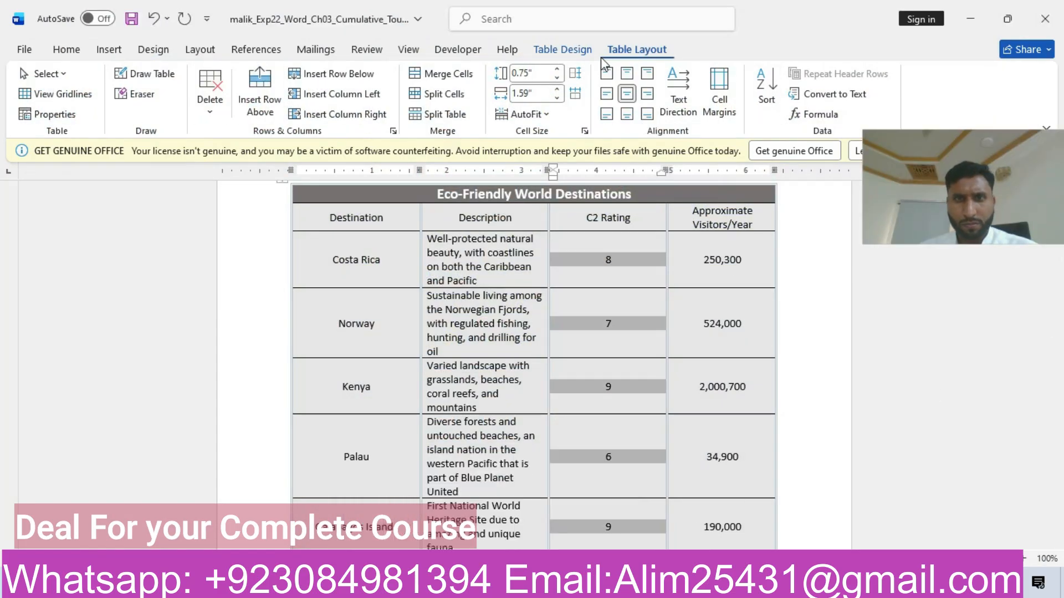
- Paste the copied caption text on a line directly below the first table, keeping text only
left_click(570, 50)
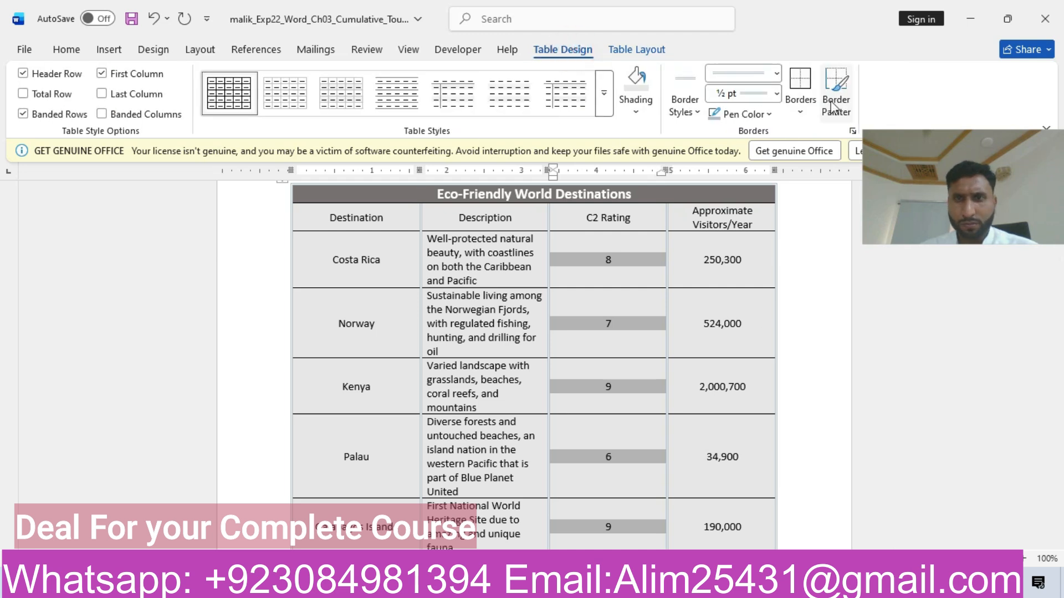
scroll(1060, 313, "down", 5)
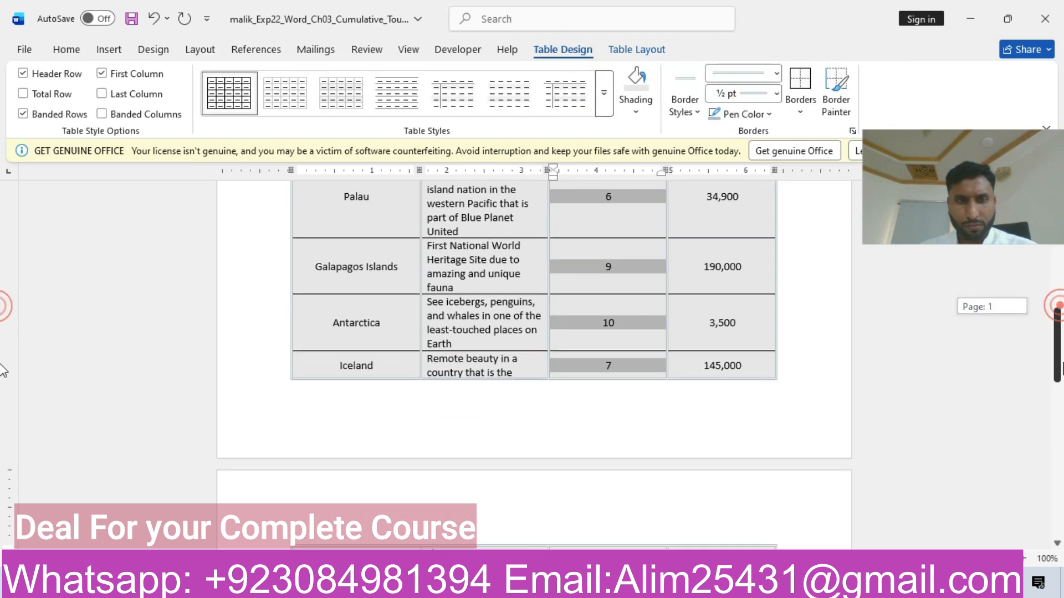
scroll(3, 353, "down", 6)
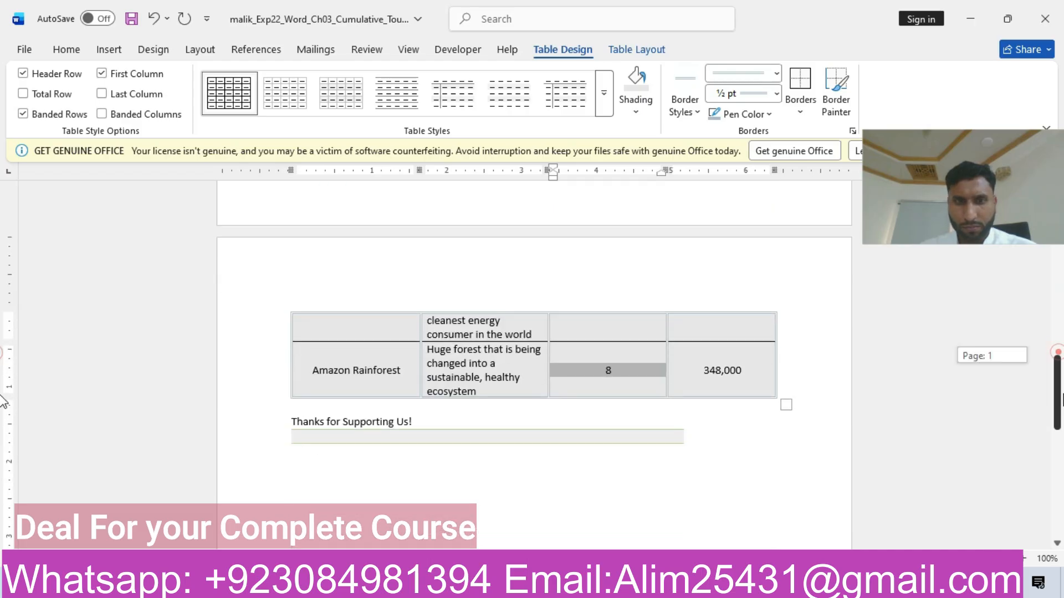
left_click(334, 400)
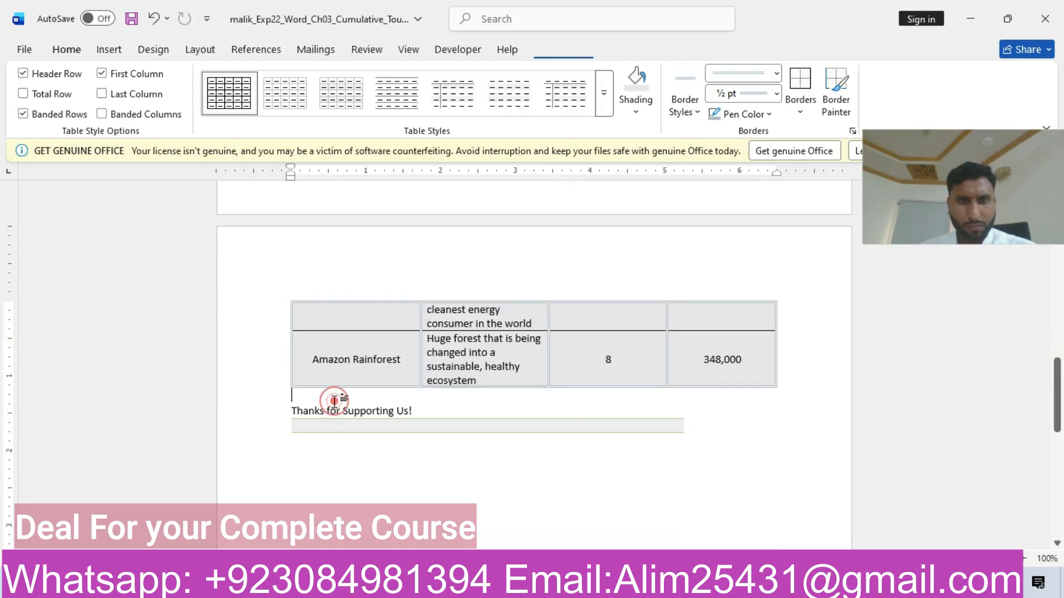
key("ctrl+v")
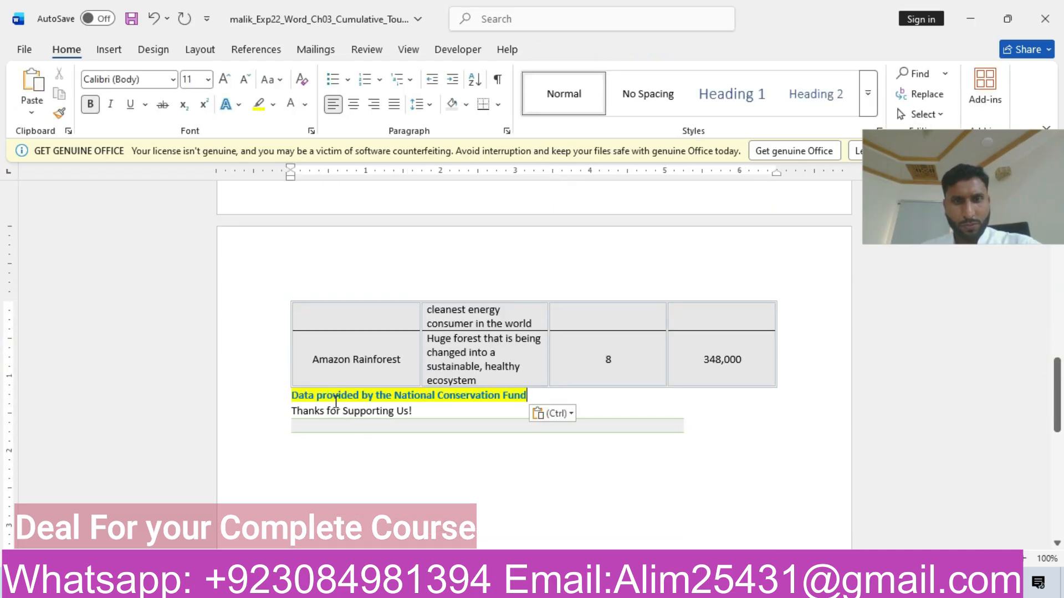
left_click(563, 412)
left_click(637, 461)
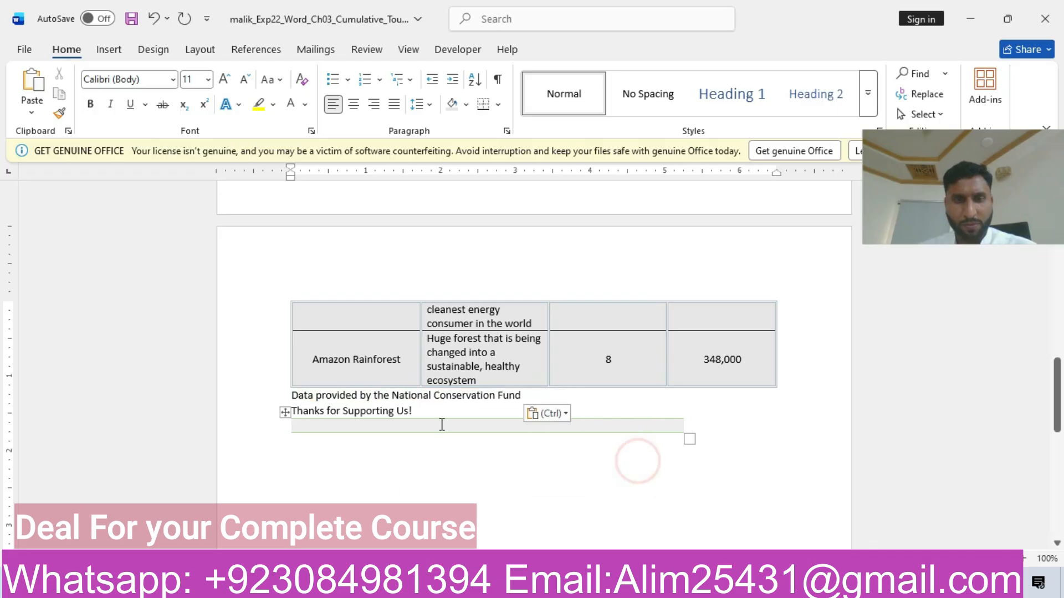
- Switch to the instructions document and go back to the project description at its beginning
mouse_move(515, 586)
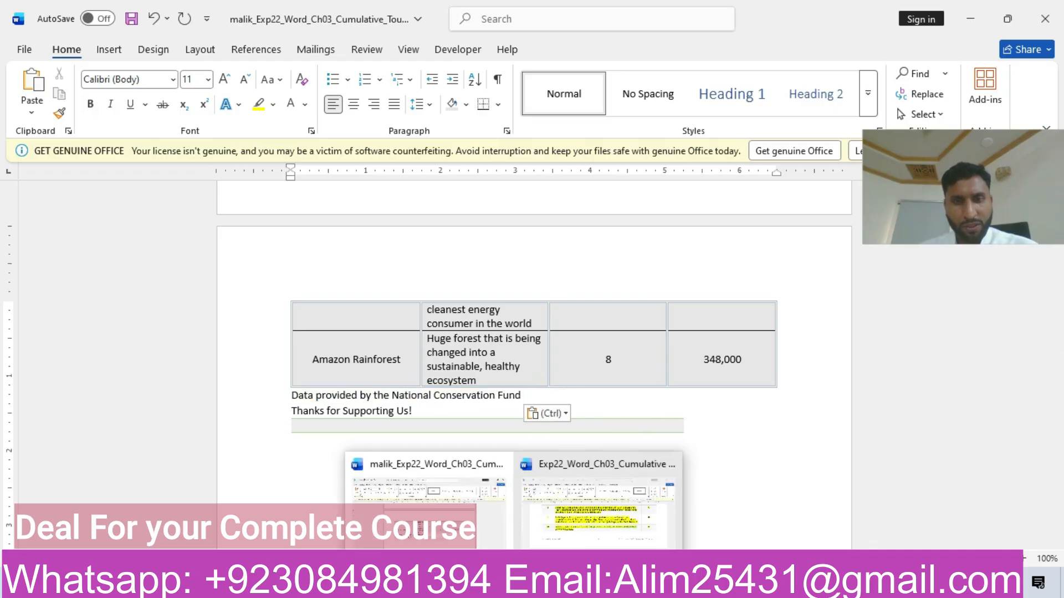
left_click(571, 518)
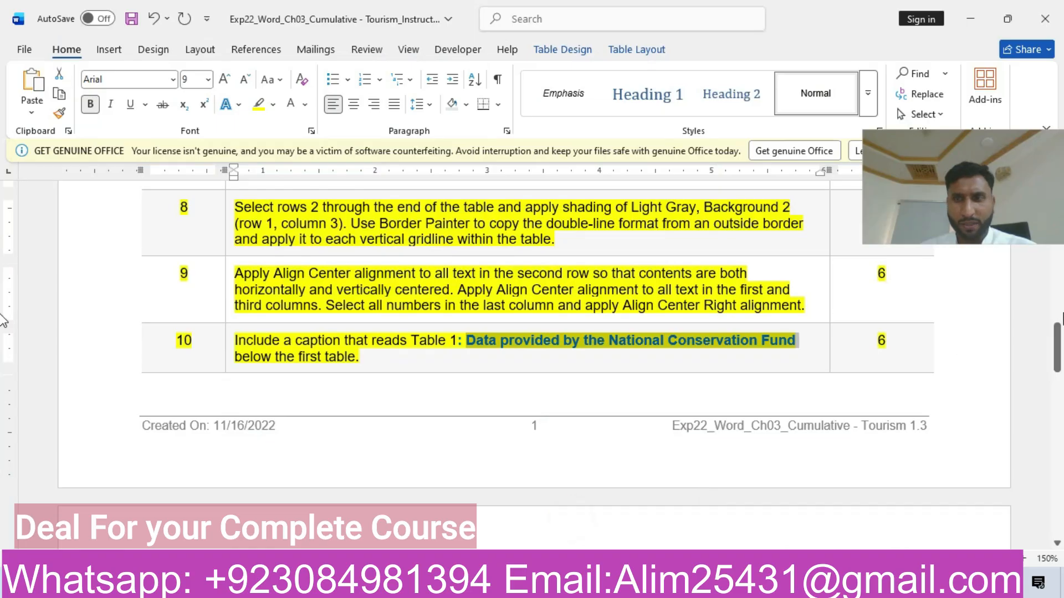
left_click_drag(1057, 333, 1057, 193)
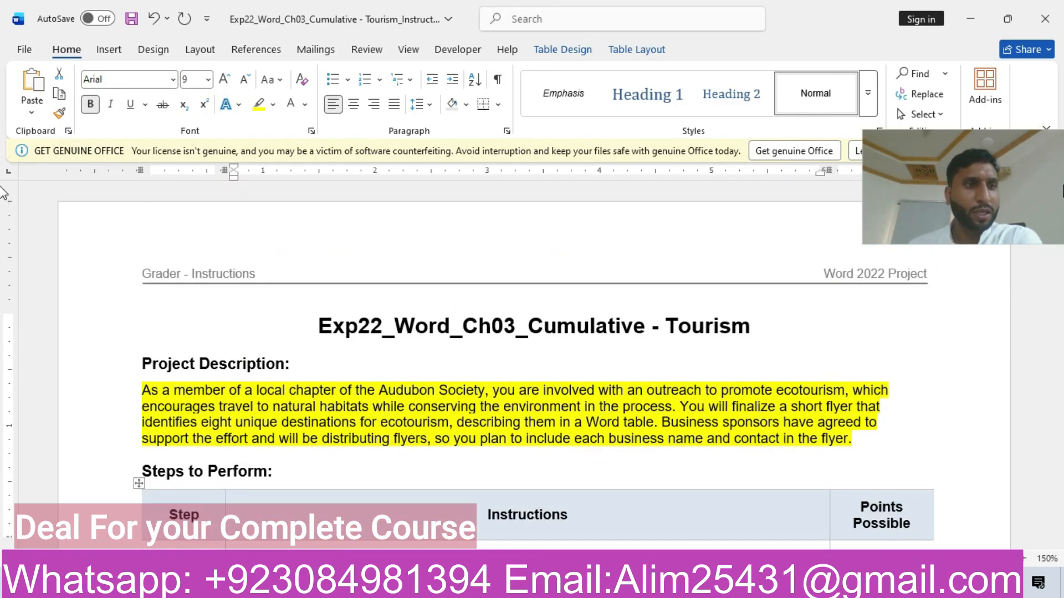